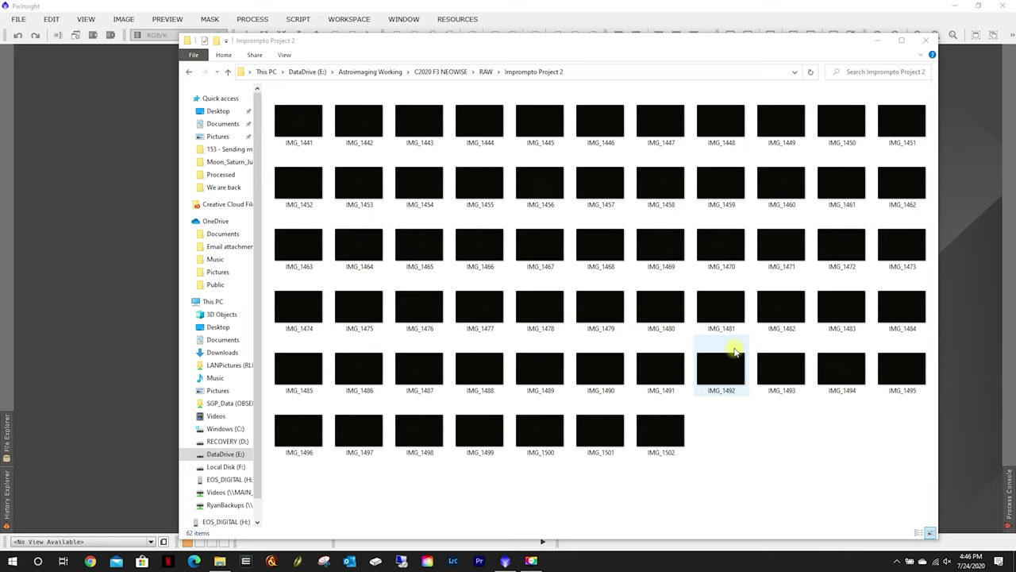
- Load the ImageIntegrationProcessIcons set (MasterBIAS through CannonDebanding) into the workspace
{"action": "left_click", "coordinate": [115, 229]}
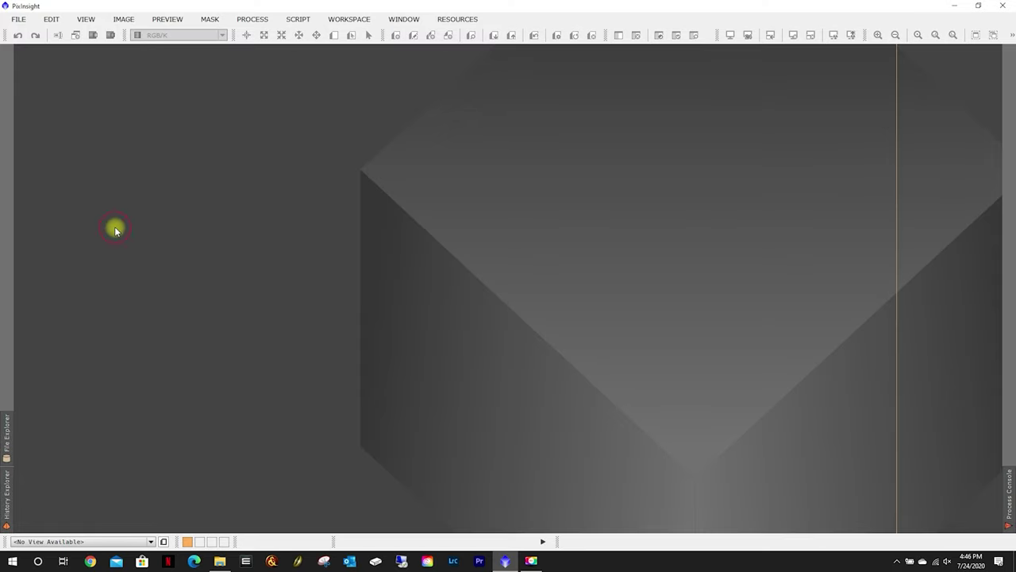
{"action": "right_click", "coordinate": [925, 158]}
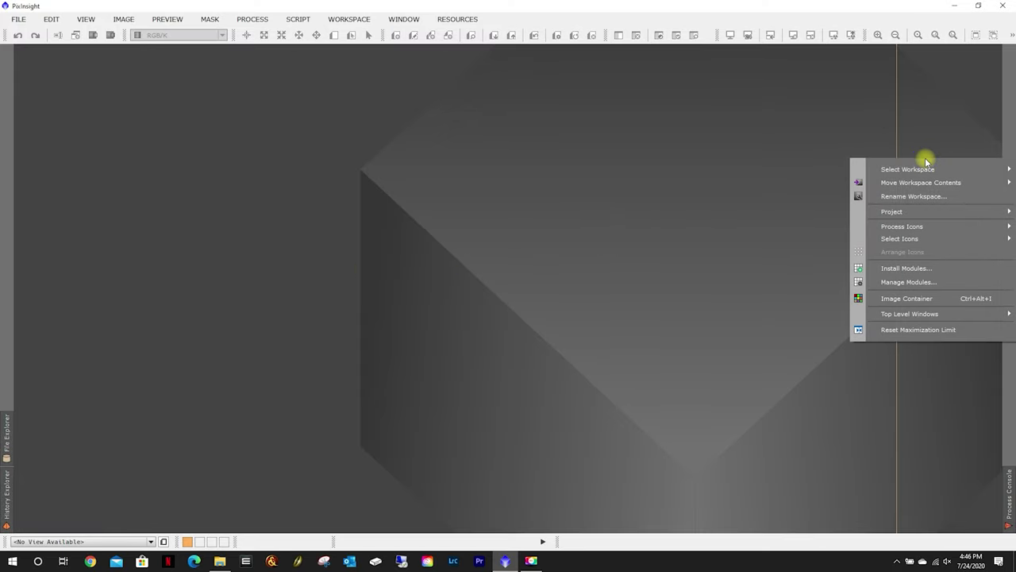
{"action": "mouse_move", "coordinate": [902, 226]}
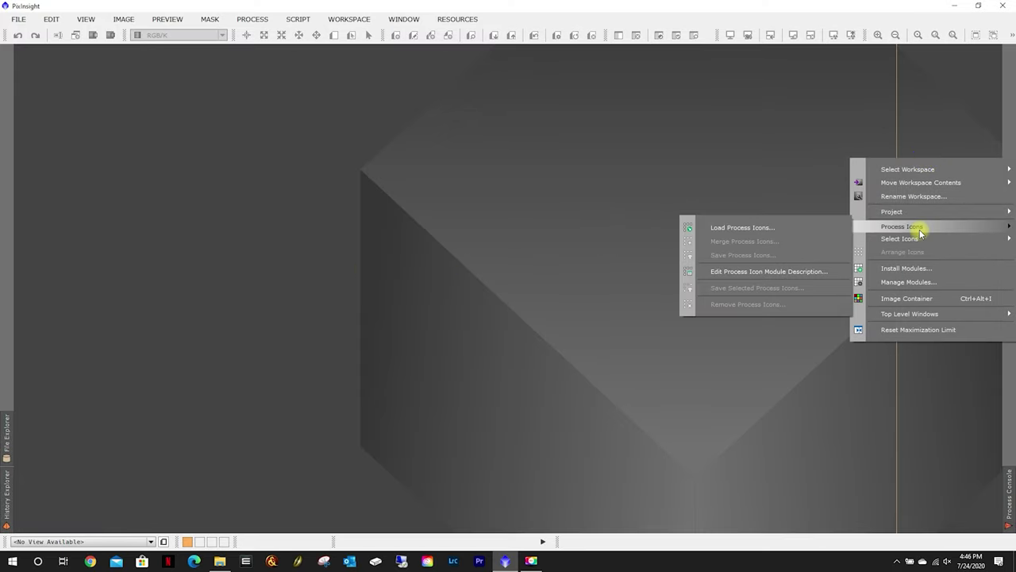
{"action": "left_click", "coordinate": [758, 227]}
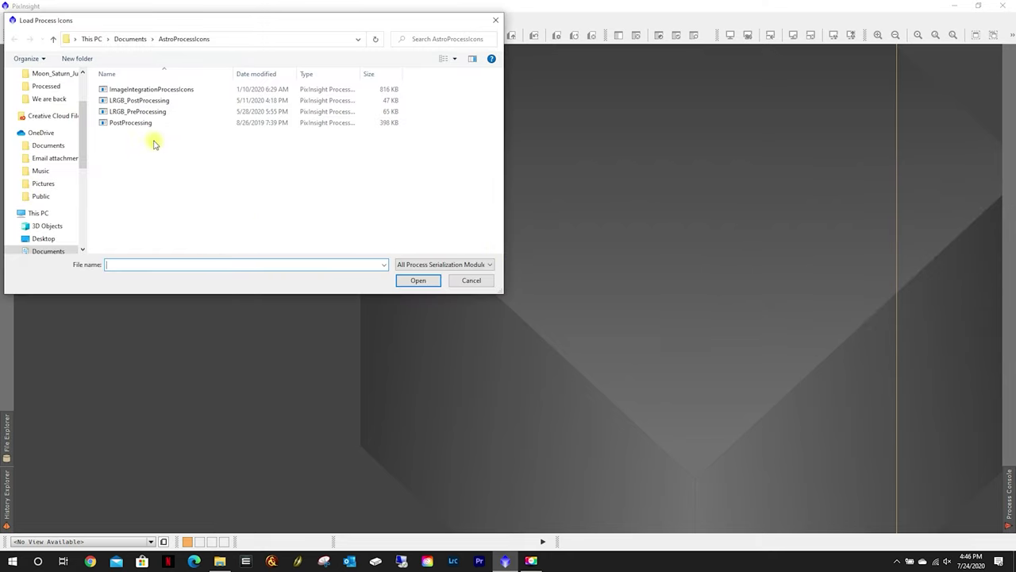
{"action": "left_click", "coordinate": [141, 89]}
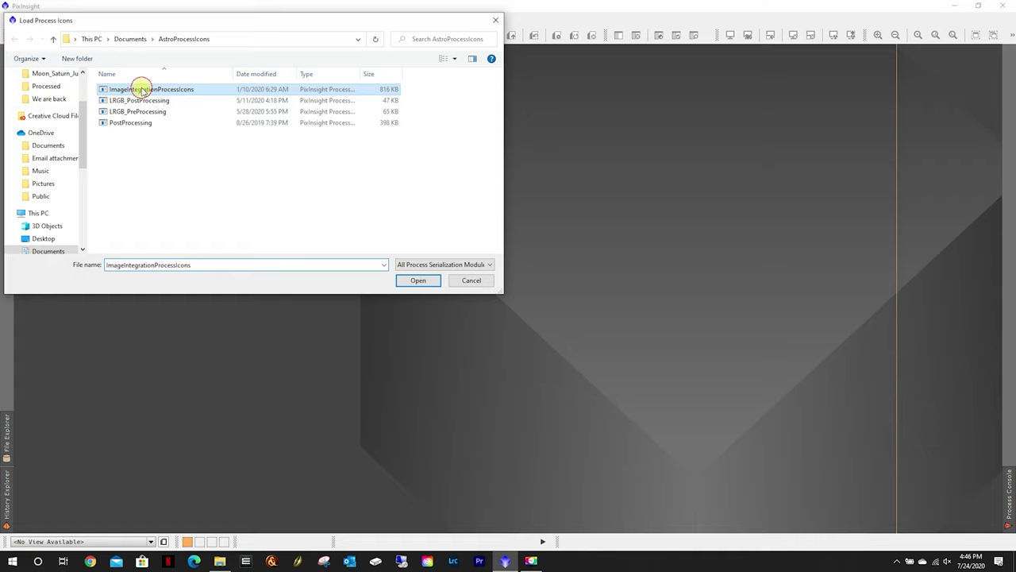
{"action": "double_click", "coordinate": [141, 89]}
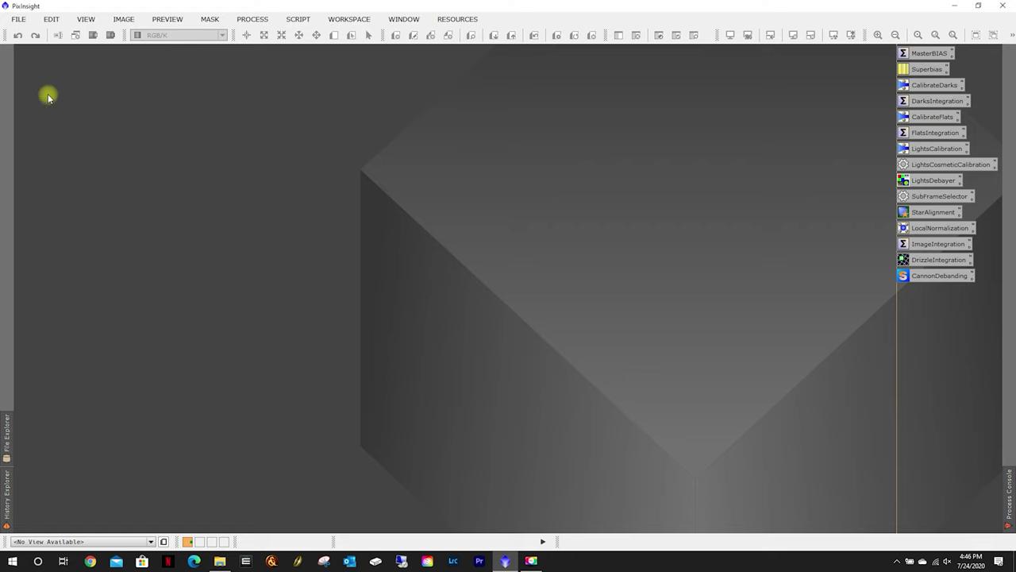
- Switch the RAW format preferences to Pure Raw in the Format Explorer
{"action": "left_click", "coordinate": [86, 19]}
{"action": "mouse_move", "coordinate": [125, 35]}
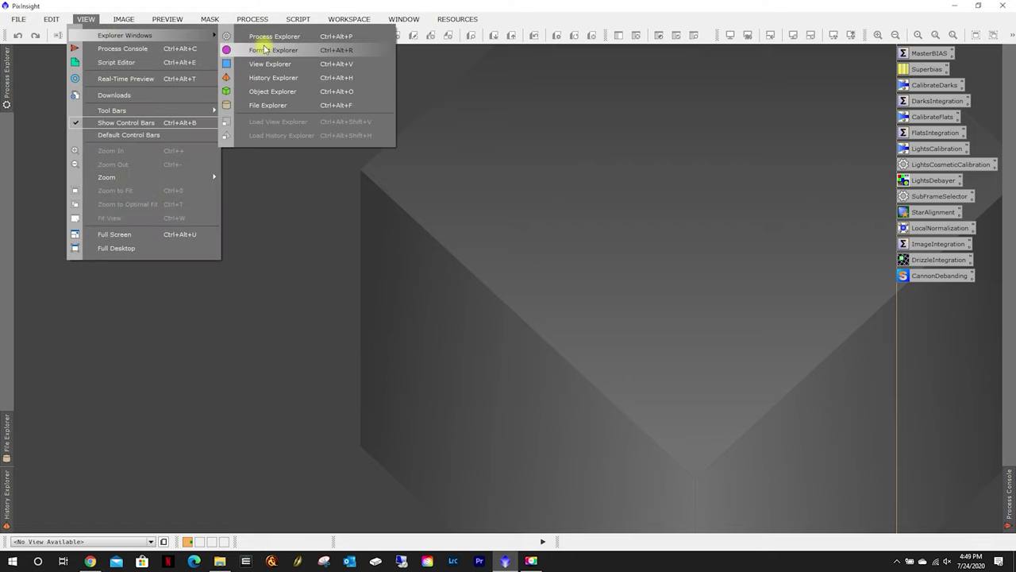
{"action": "left_click", "coordinate": [290, 50]}
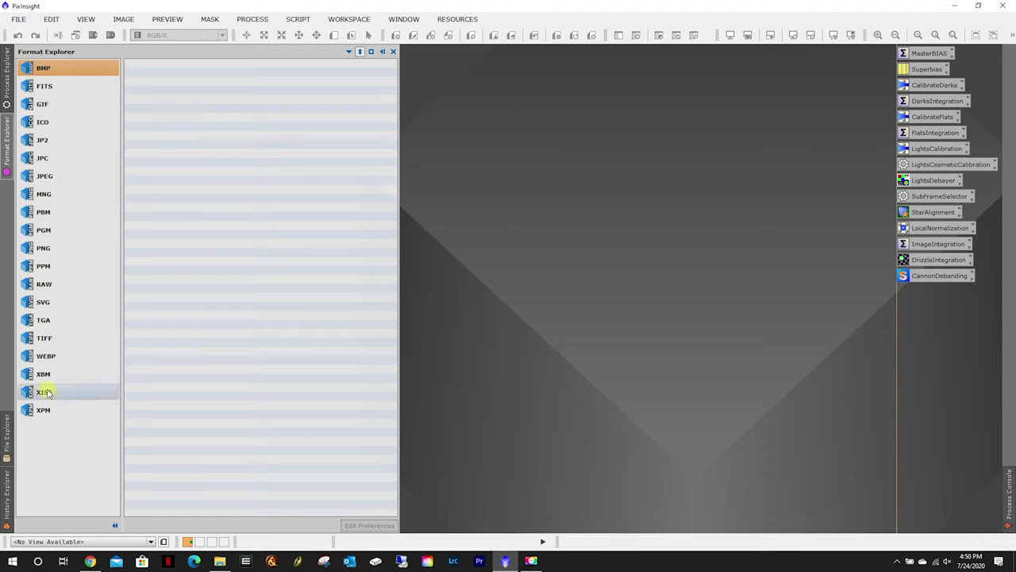
{"action": "left_click", "coordinate": [42, 287]}
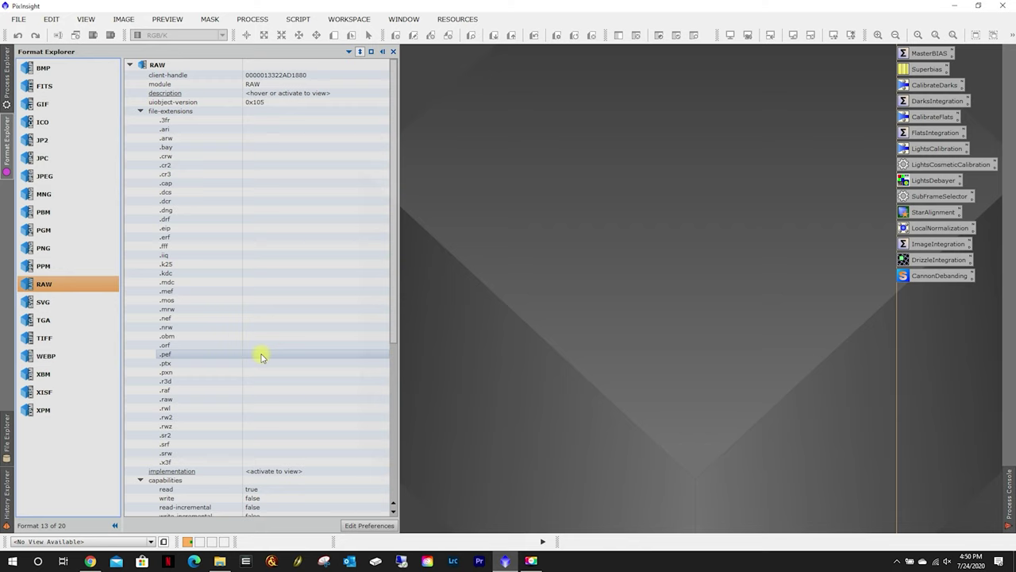
{"action": "scroll", "coordinate": [255, 426], "scroll_direction": "down", "scroll_amount": 2}
{"action": "scroll", "coordinate": [258, 420], "scroll_direction": "down", "scroll_amount": 6}
{"action": "scroll", "coordinate": [261, 421], "scroll_direction": "down", "scroll_amount": 1}
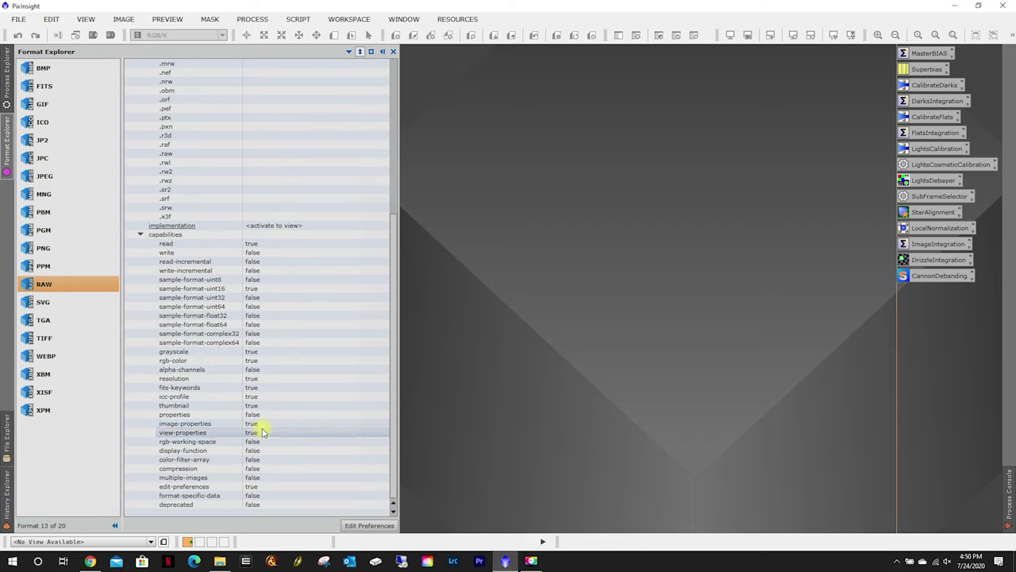
{"action": "scroll", "coordinate": [261, 425], "scroll_direction": "up", "scroll_amount": 8}
{"action": "scroll", "coordinate": [262, 430], "scroll_direction": "up", "scroll_amount": 1}
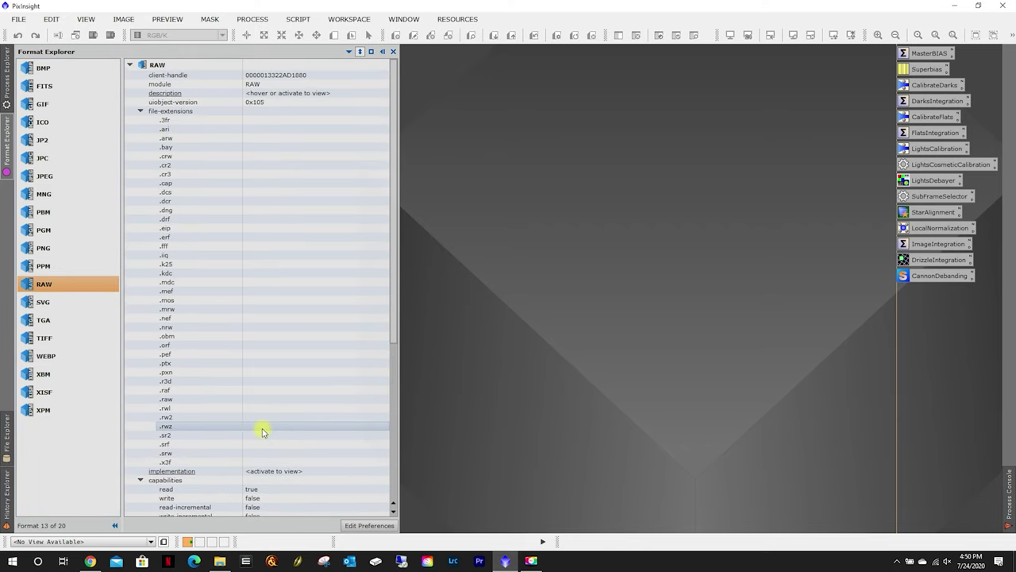
{"action": "left_click", "coordinate": [361, 526]}
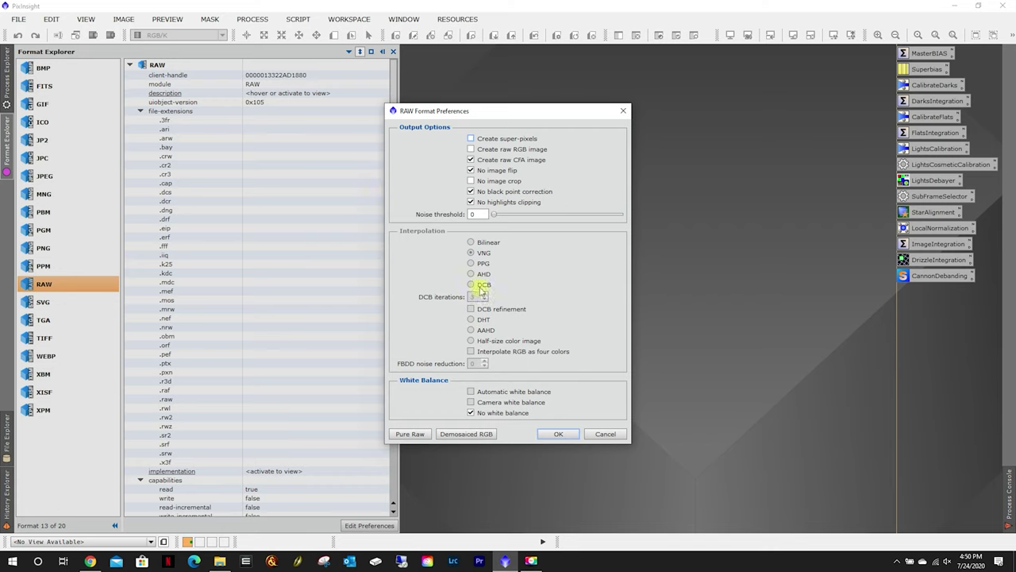
{"action": "left_click", "coordinate": [410, 433]}
{"action": "left_click", "coordinate": [557, 434]}
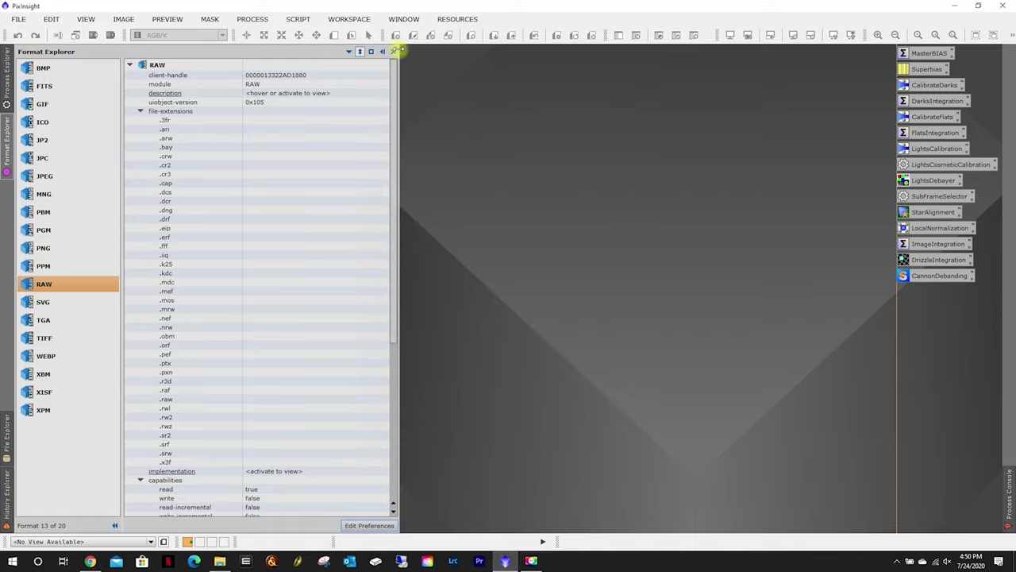
{"action": "left_click", "coordinate": [395, 53]}
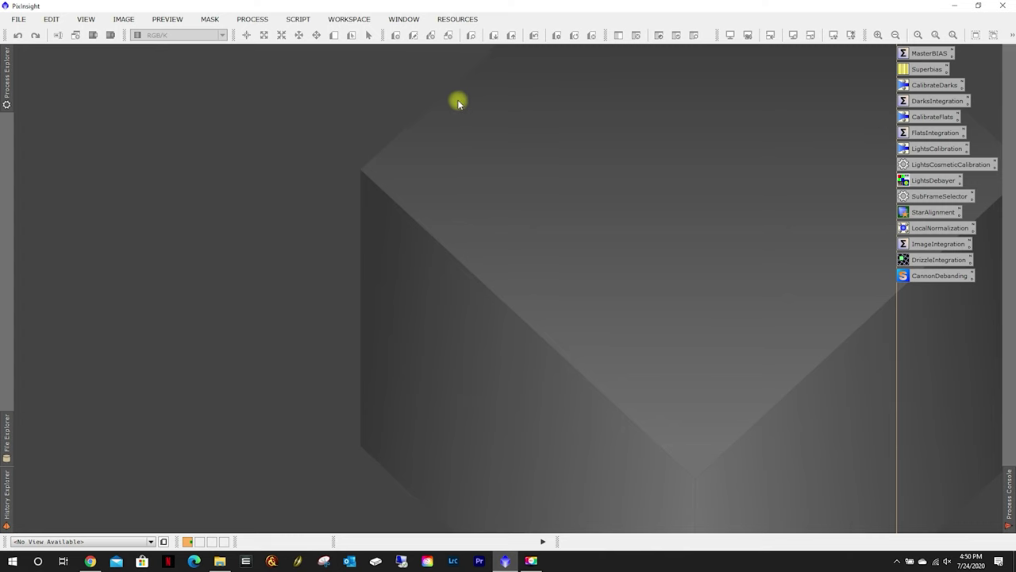
- Load all raw frames from C2020 F3 NEOWISE/RAW/Impromptu Project 2 into Blink
{"action": "left_click", "coordinate": [254, 19]}
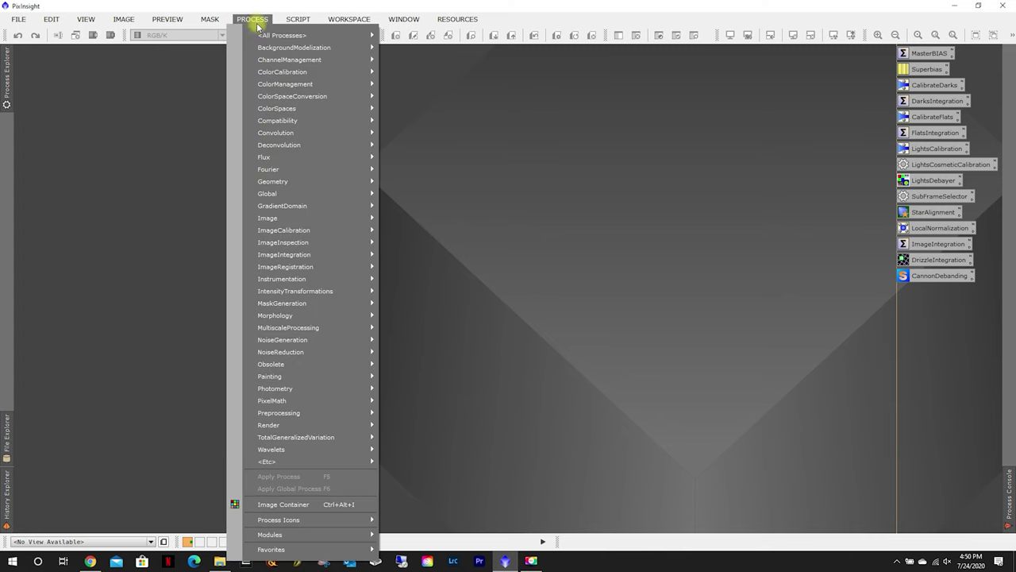
{"action": "mouse_move", "coordinate": [282, 34]}
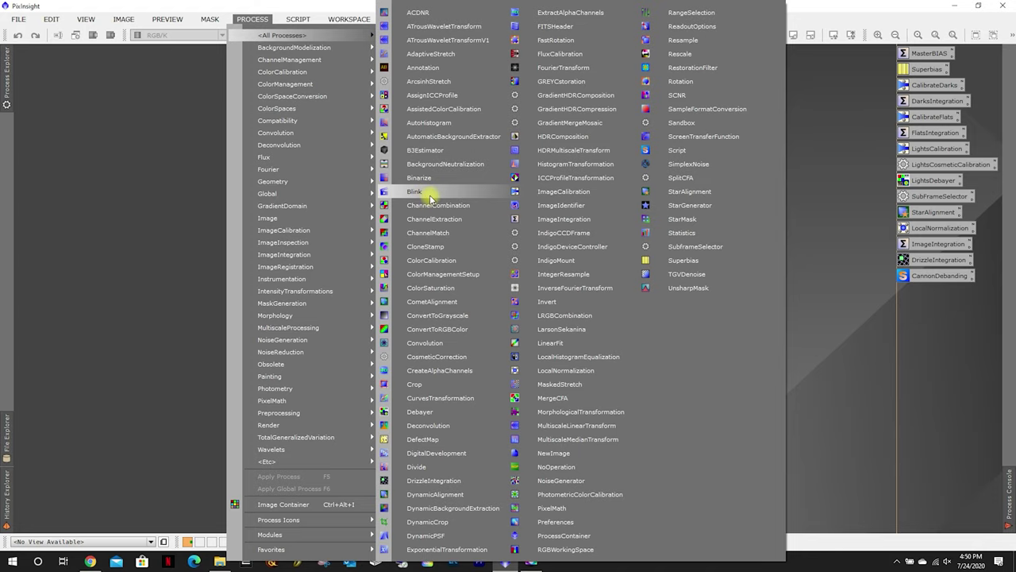
{"action": "left_click", "coordinate": [432, 196]}
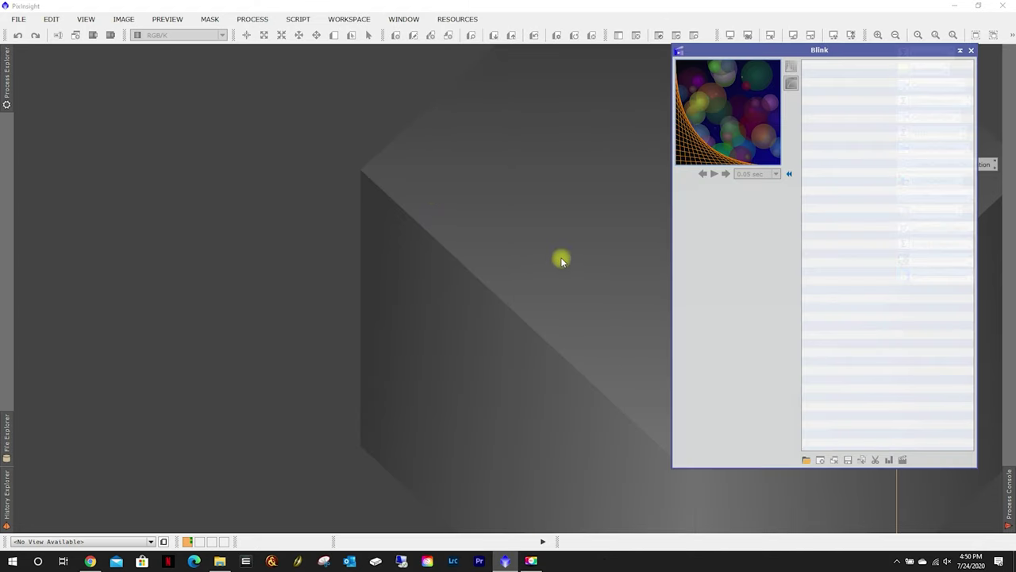
{"action": "left_click", "coordinate": [805, 459]}
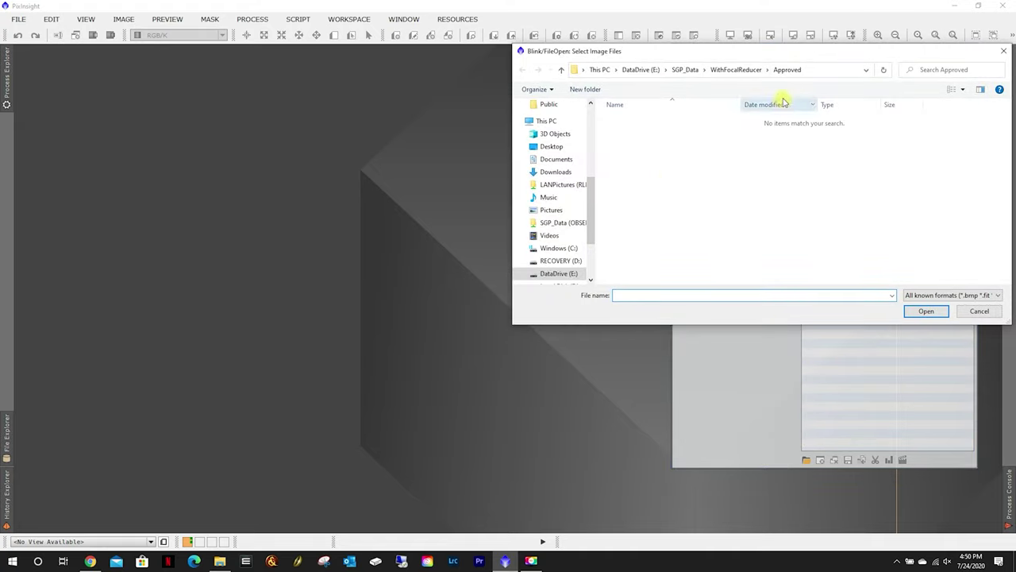
{"action": "left_click", "coordinate": [635, 70]}
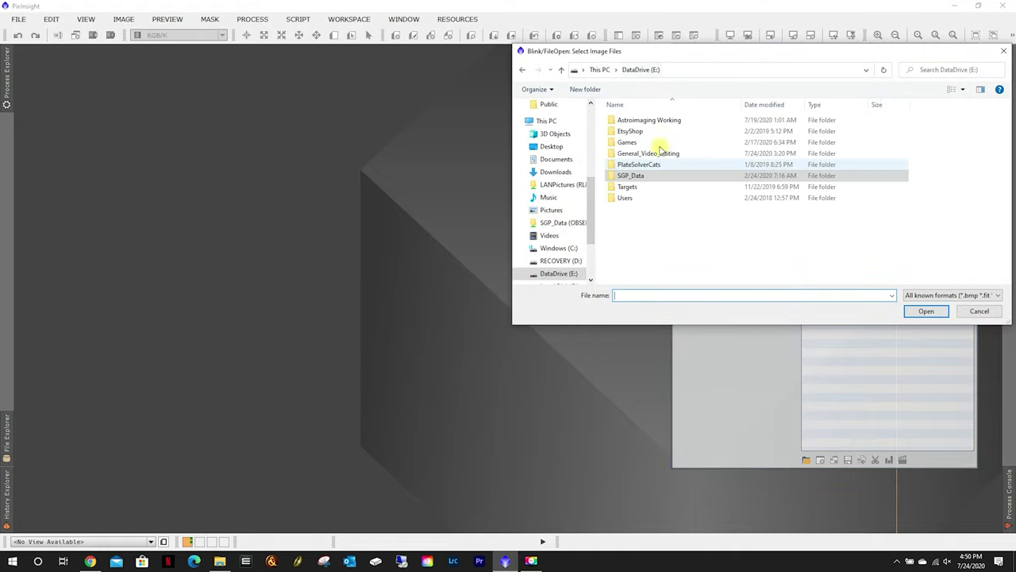
{"action": "double_click", "coordinate": [673, 119]}
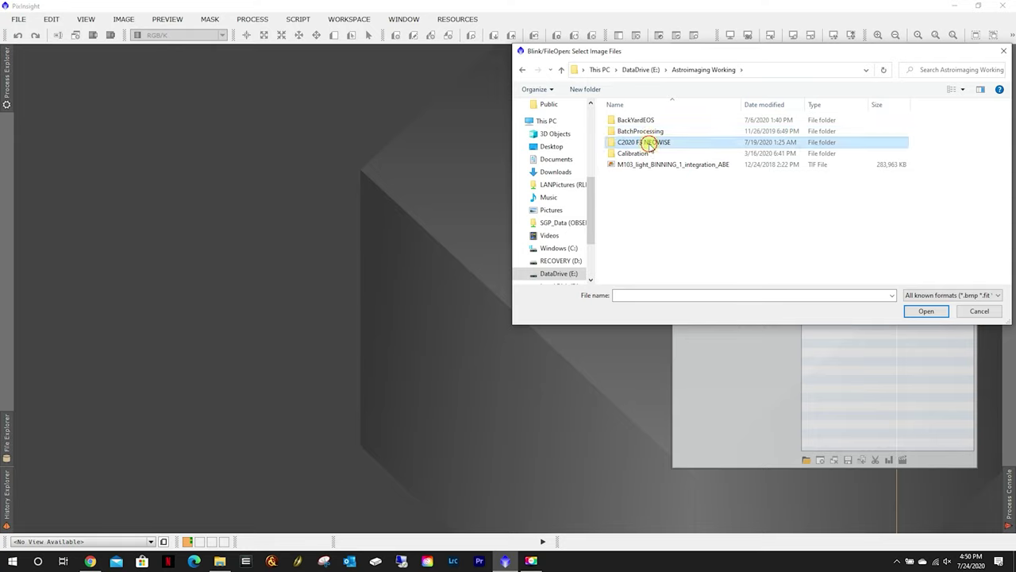
{"action": "double_click", "coordinate": [647, 142]}
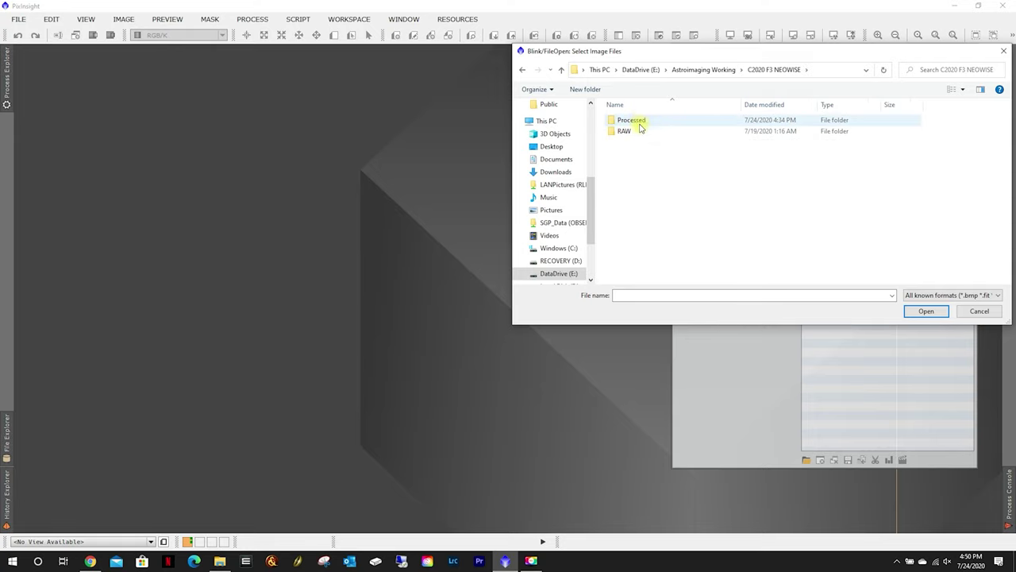
{"action": "double_click", "coordinate": [631, 131]}
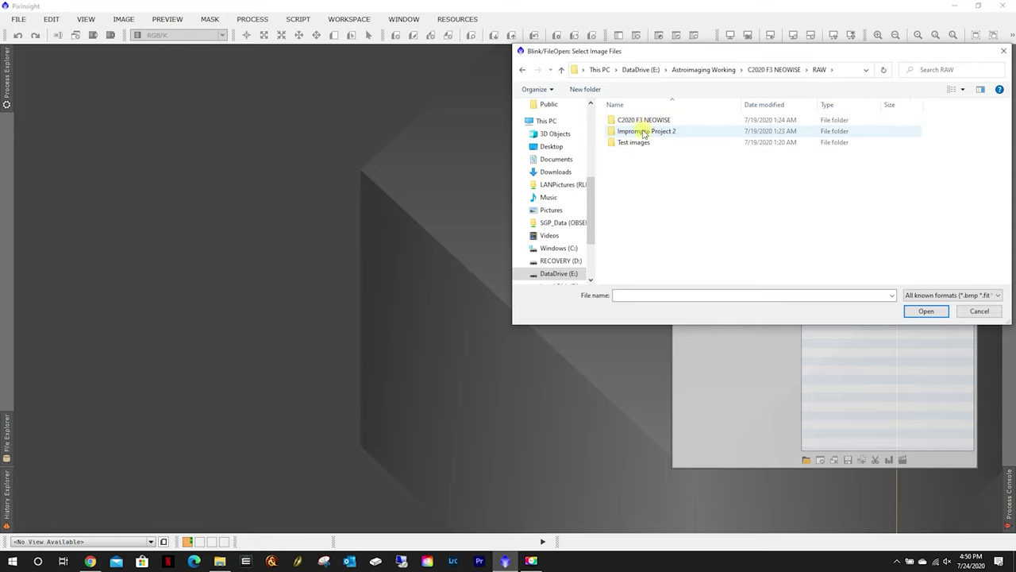
{"action": "double_click", "coordinate": [642, 131]}
{"action": "left_click", "coordinate": [647, 145]}
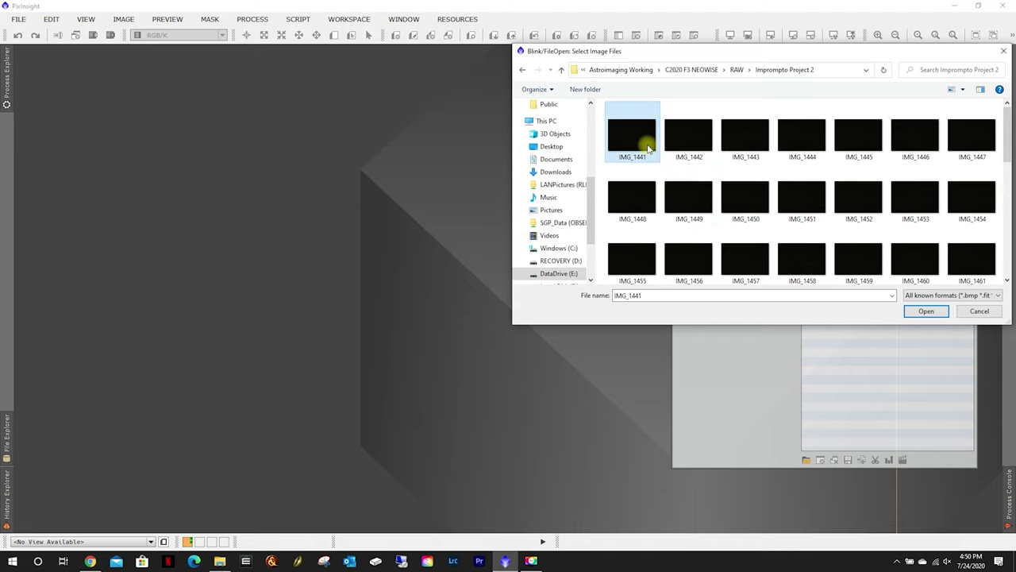
{"action": "key", "text": "ctrl+a"}
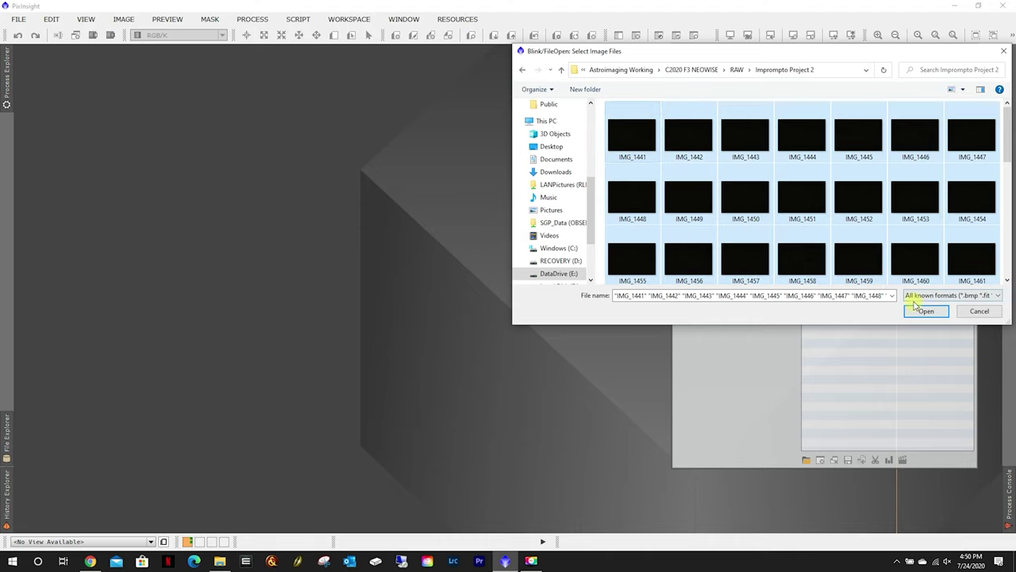
{"action": "left_click", "coordinate": [925, 312]}
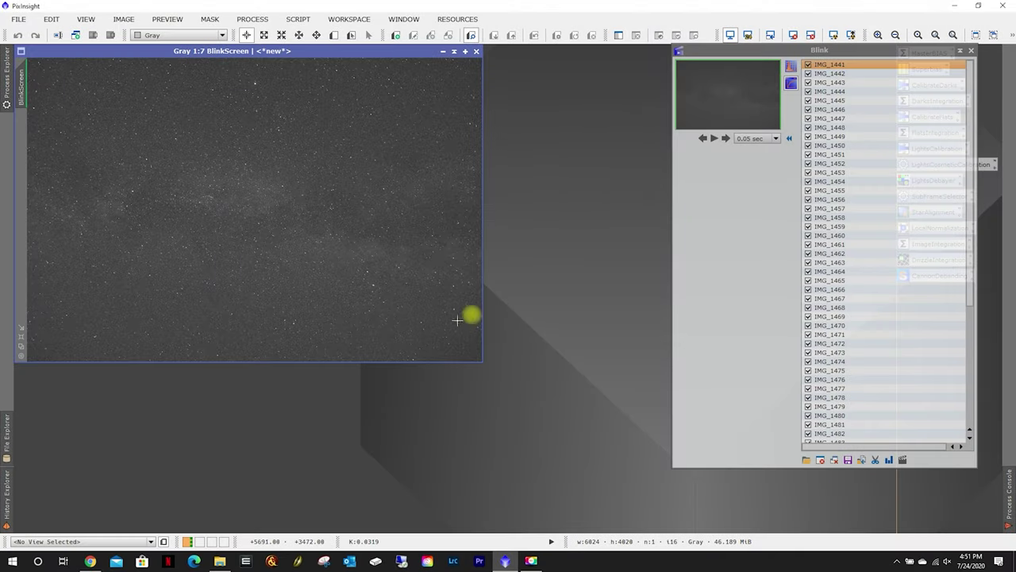
- Play the frames on an enlarged BlinkScreen with a 1.00 sec delay
{"action": "left_click", "coordinate": [21, 338]}
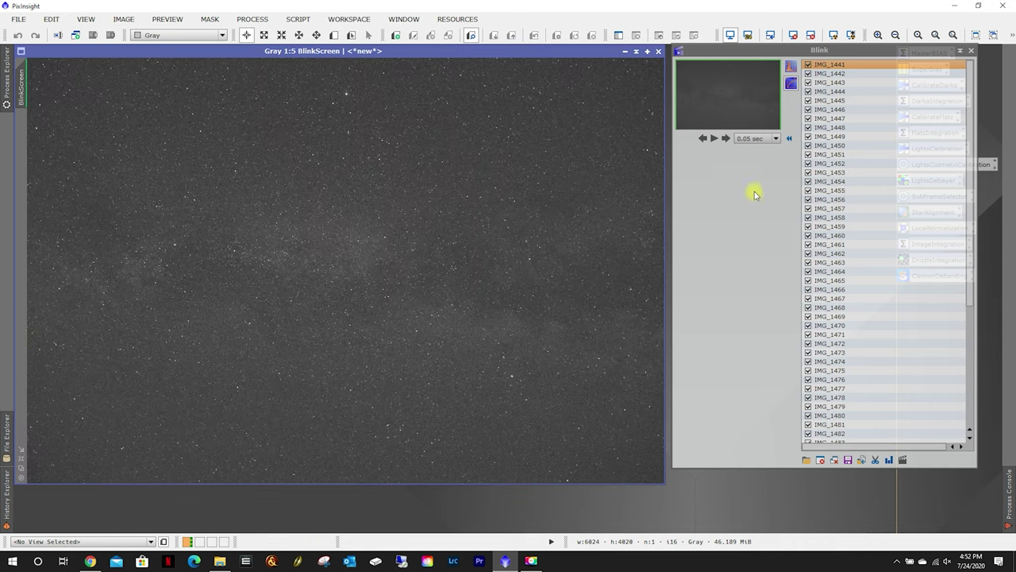
{"action": "left_click", "coordinate": [764, 138]}
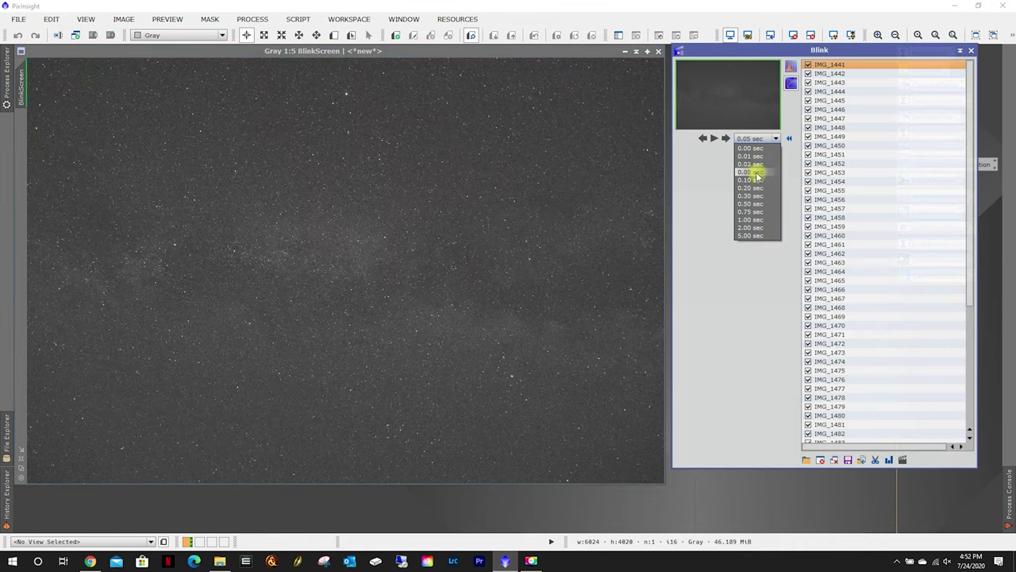
{"action": "left_click", "coordinate": [749, 220]}
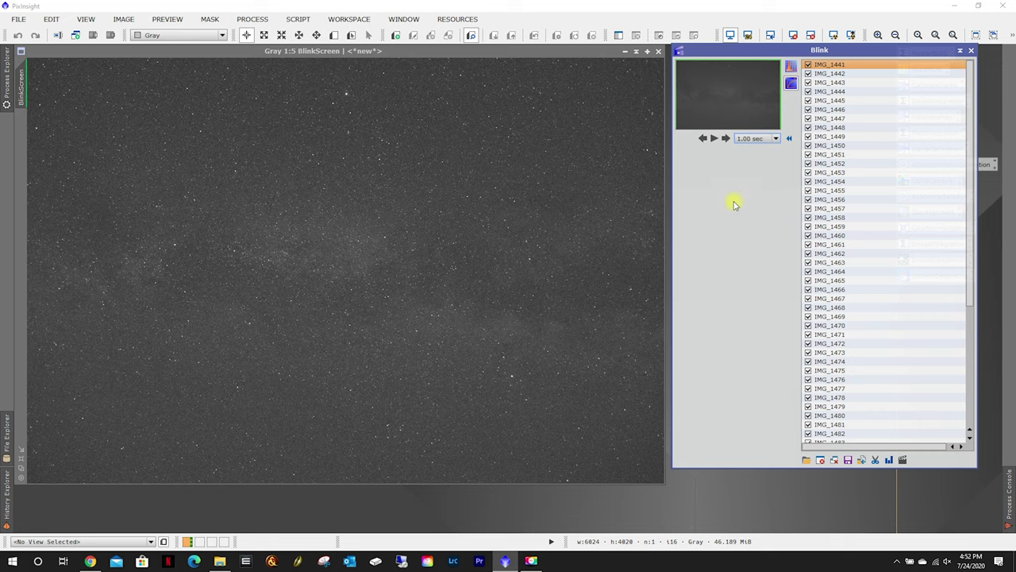
{"action": "left_click", "coordinate": [719, 139]}
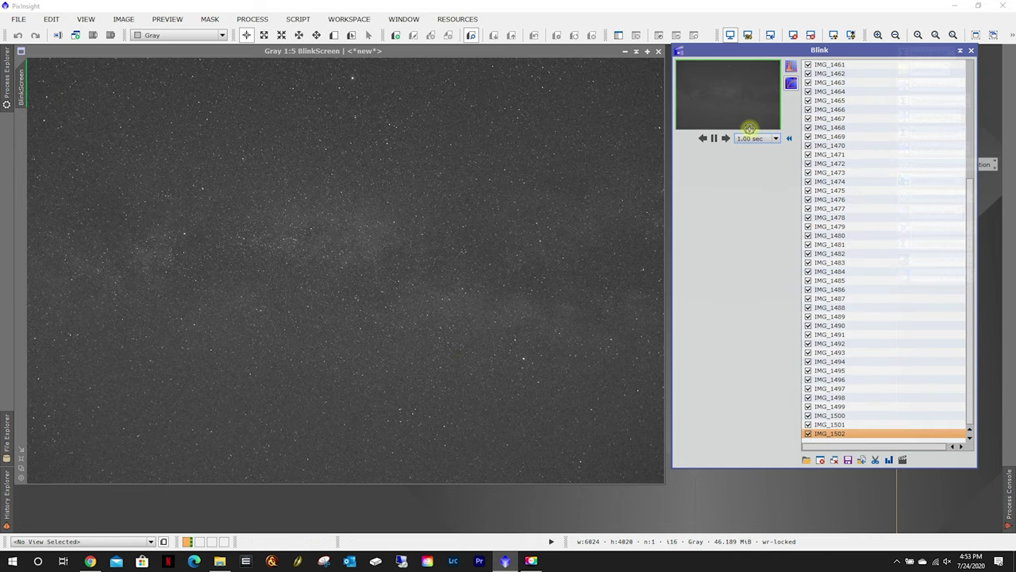
- Pause playback, step back to IMG_1500 and remove it from the blink set
{"action": "left_click", "coordinate": [714, 138]}
{"action": "left_click", "coordinate": [704, 138]}
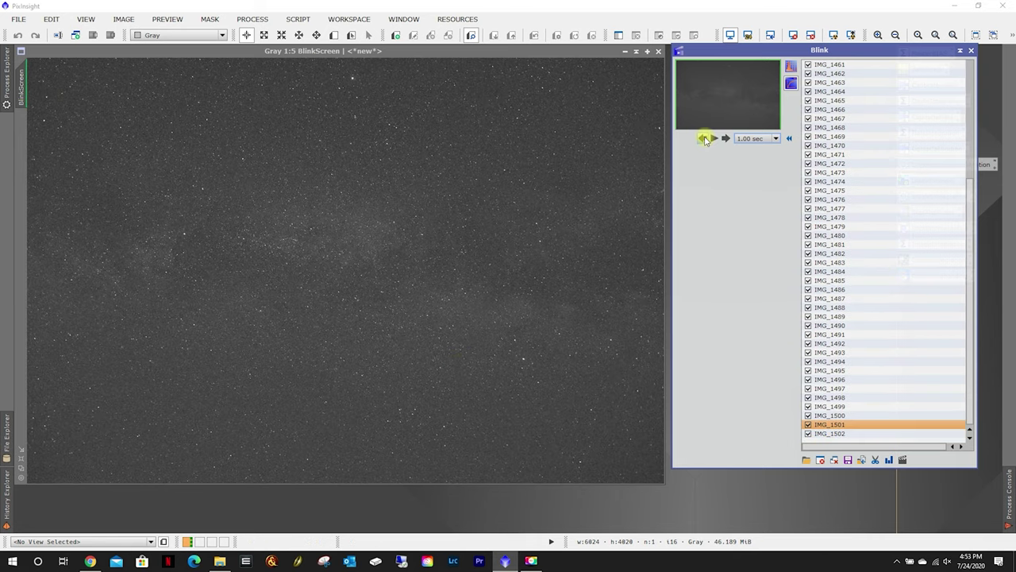
{"action": "left_click", "coordinate": [704, 138]}
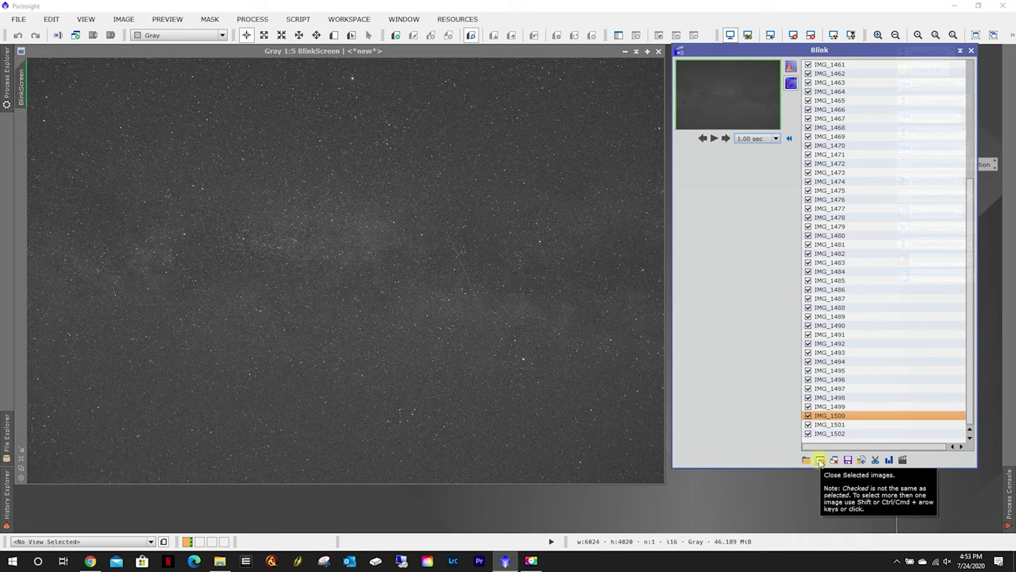
{"action": "left_click", "coordinate": [821, 460]}
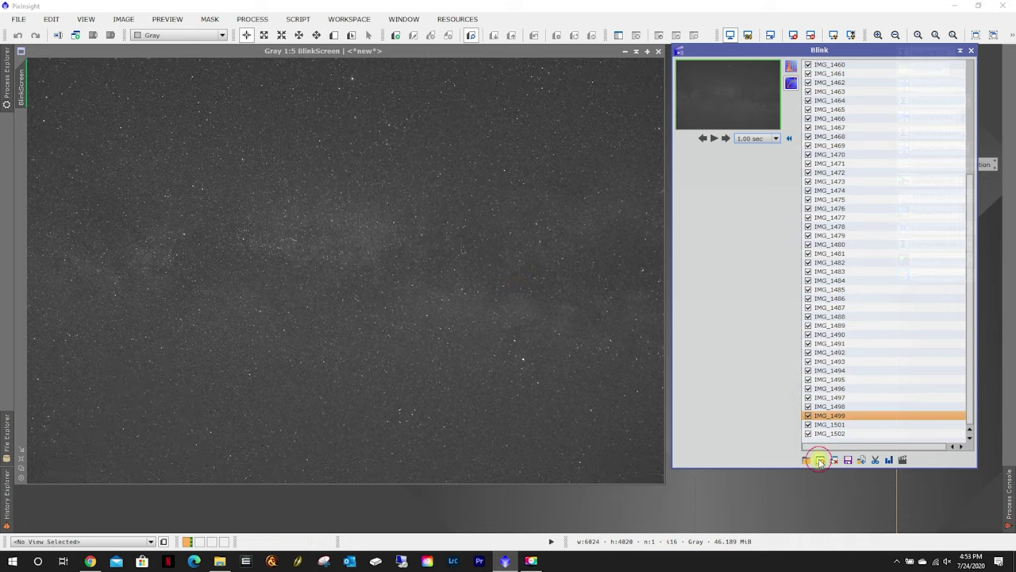
- Step back and forth through frames IMG_1496 to IMG_1499 to compare them
{"action": "left_click", "coordinate": [704, 139]}
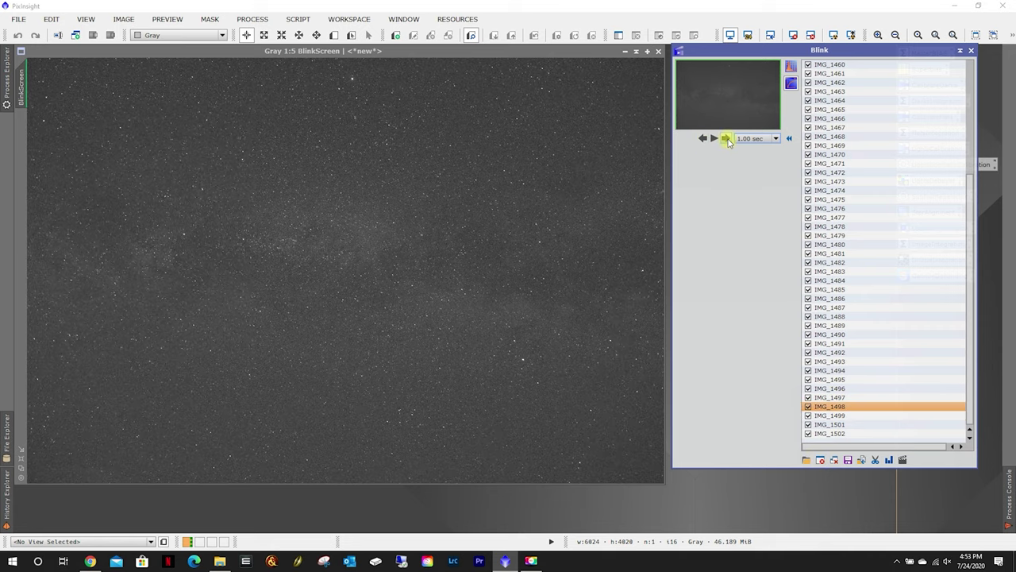
{"action": "left_click", "coordinate": [726, 139]}
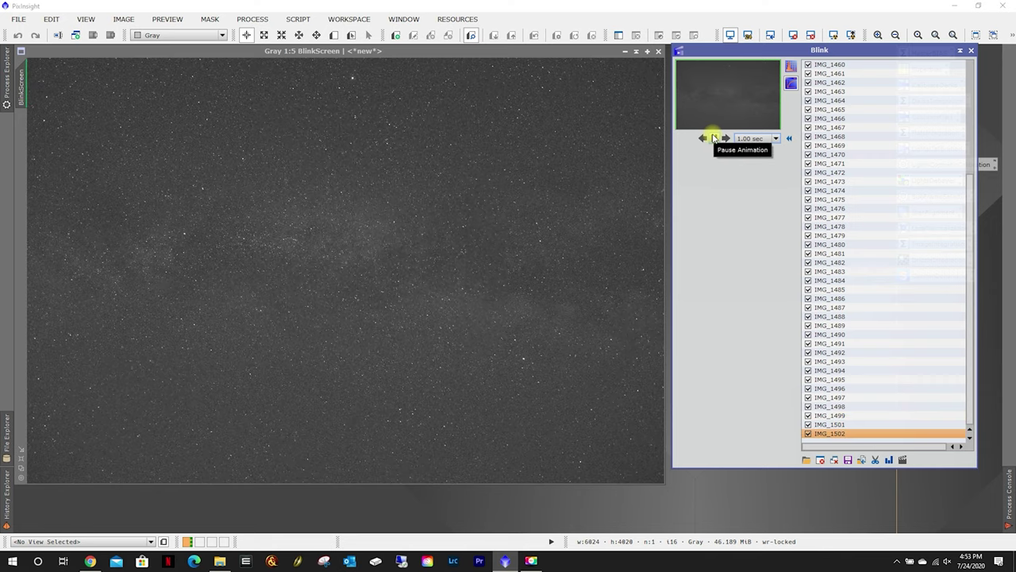
{"action": "left_click", "coordinate": [712, 137]}
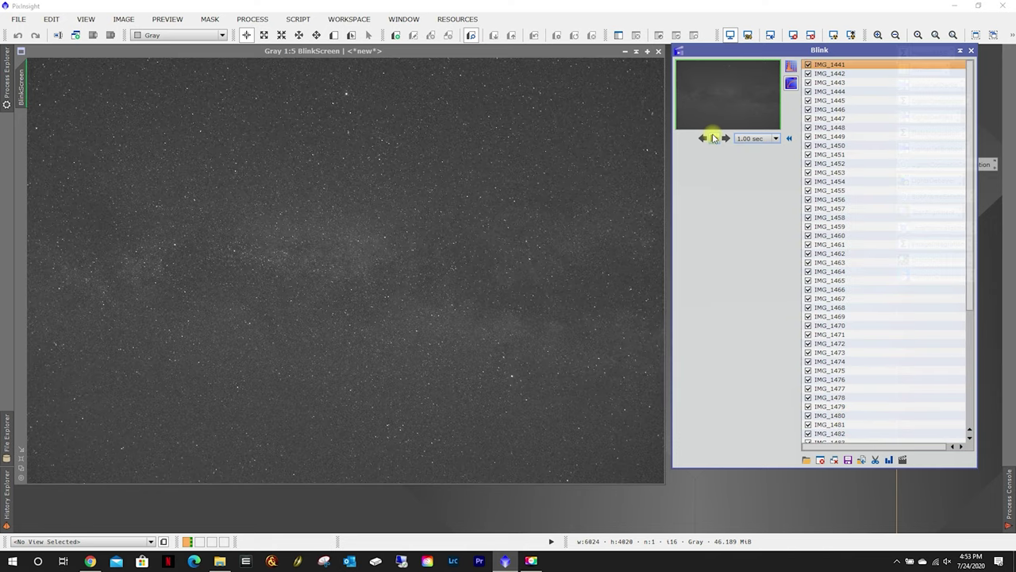
{"action": "left_click", "coordinate": [703, 138]}
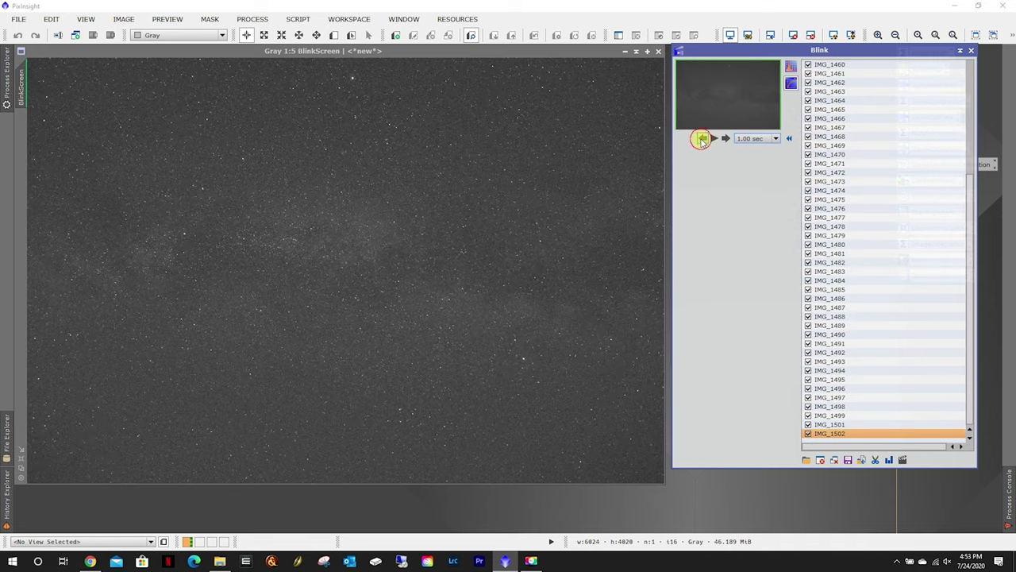
{"action": "left_click", "coordinate": [703, 138]}
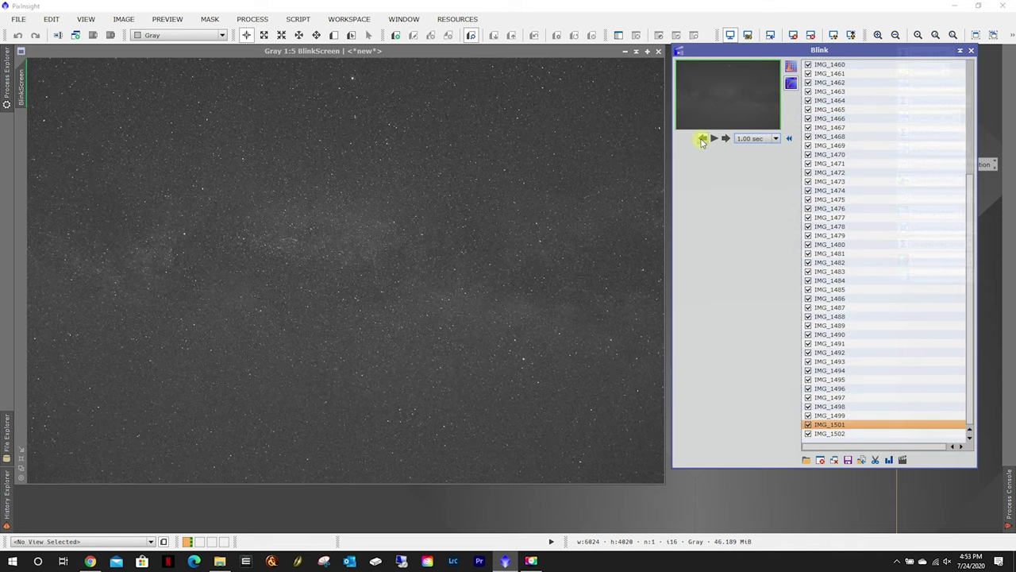
{"action": "left_click", "coordinate": [703, 138]}
{"action": "left_click", "coordinate": [703, 138]}
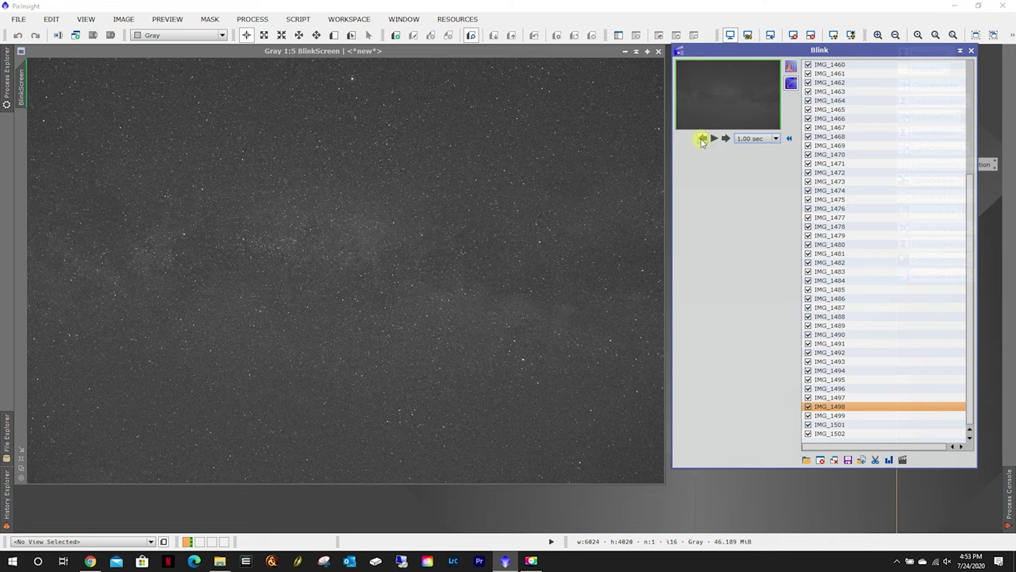
{"action": "left_click", "coordinate": [702, 138]}
{"action": "left_click", "coordinate": [702, 139]}
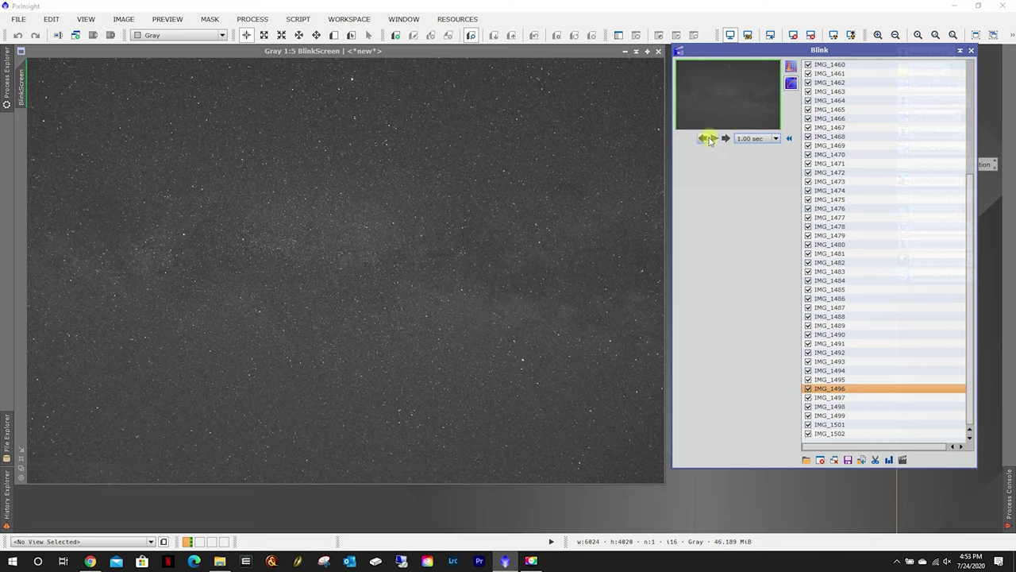
{"action": "left_click", "coordinate": [725, 140]}
{"action": "left_click", "coordinate": [725, 140]}
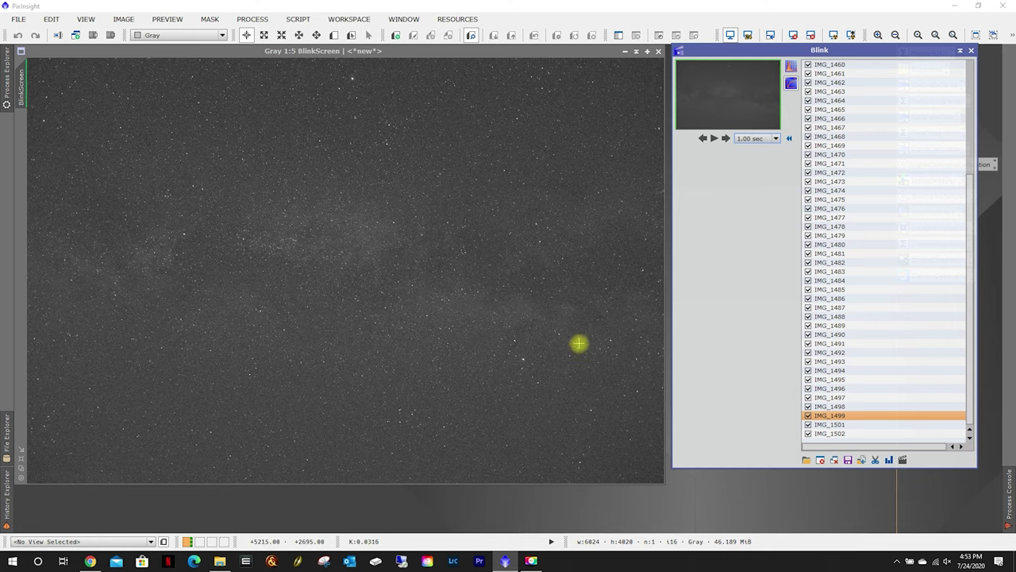
- Compare IMG_1441 through IMG_1443, then remove IMG_1441 and IMG_1442
{"action": "left_click", "coordinate": [728, 140]}
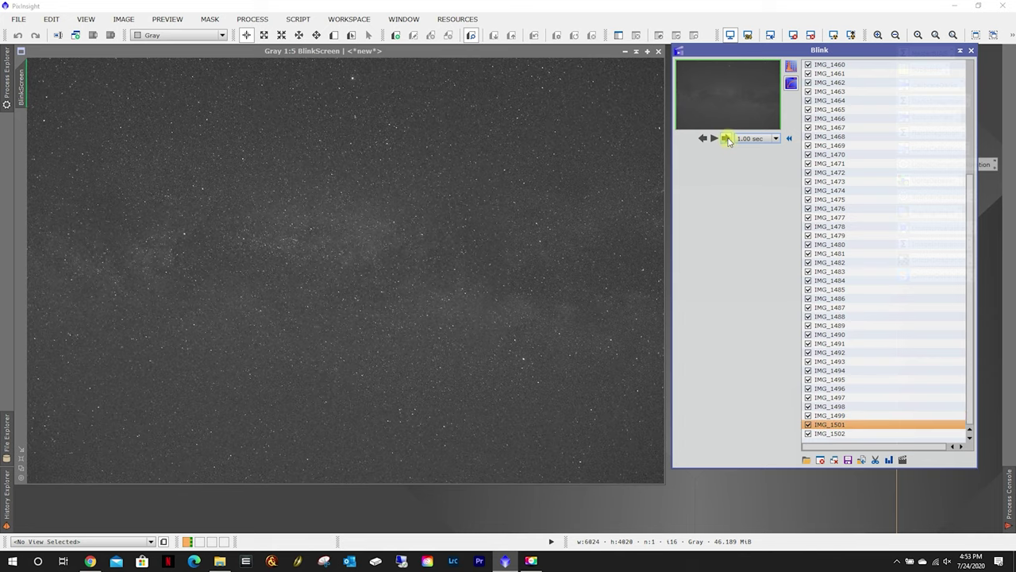
{"action": "left_click", "coordinate": [728, 140]}
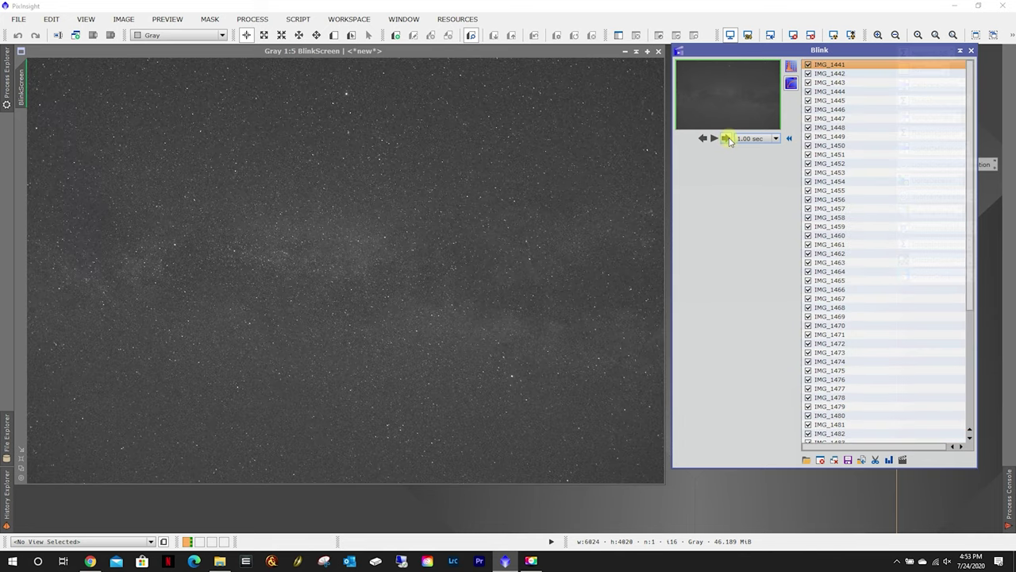
{"action": "left_click", "coordinate": [727, 140]}
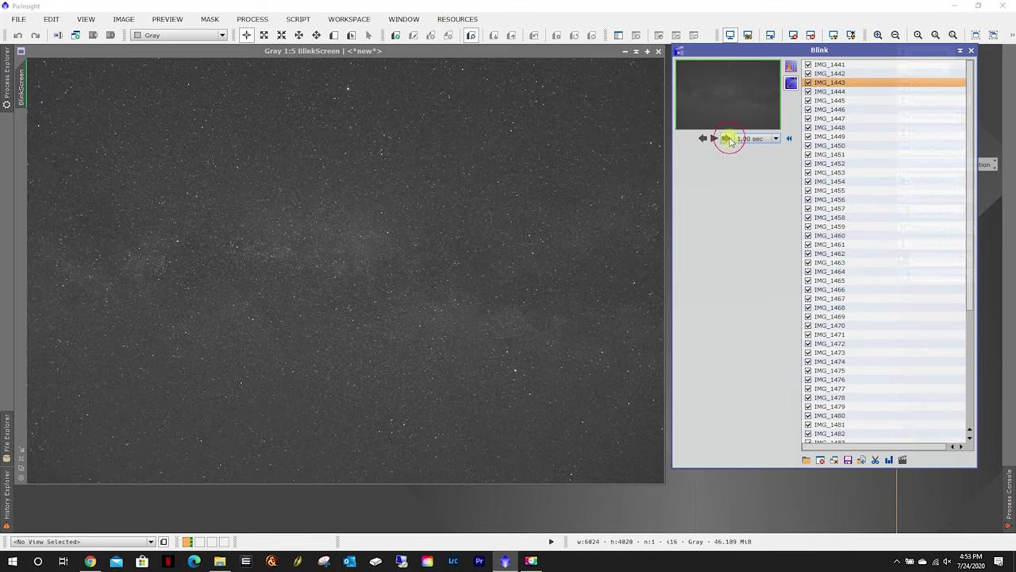
{"action": "left_click", "coordinate": [728, 141]}
{"action": "left_click", "coordinate": [702, 139]}
{"action": "left_click", "coordinate": [703, 139]}
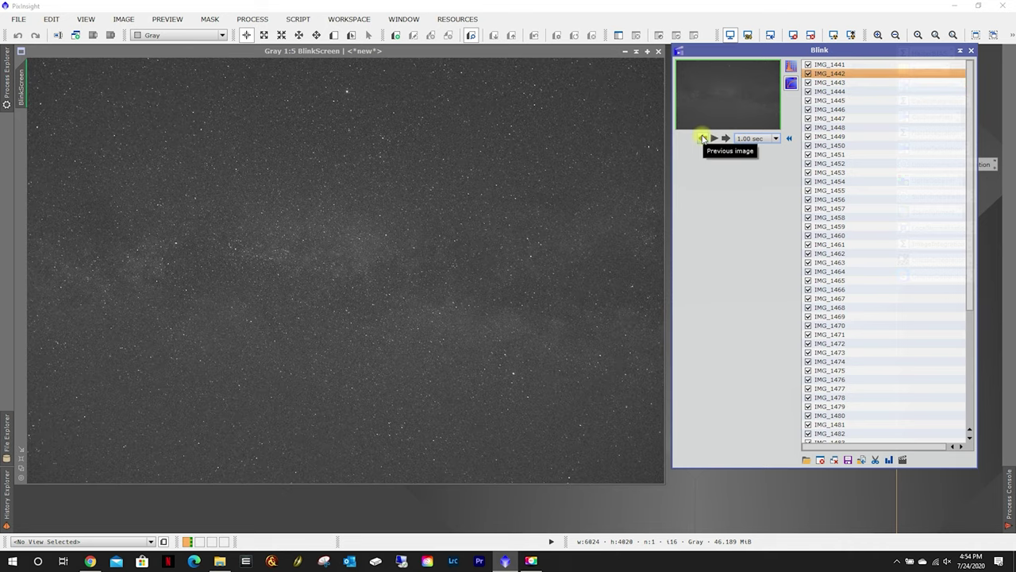
{"action": "left_click", "coordinate": [703, 139]}
{"action": "left_click", "coordinate": [703, 139]}
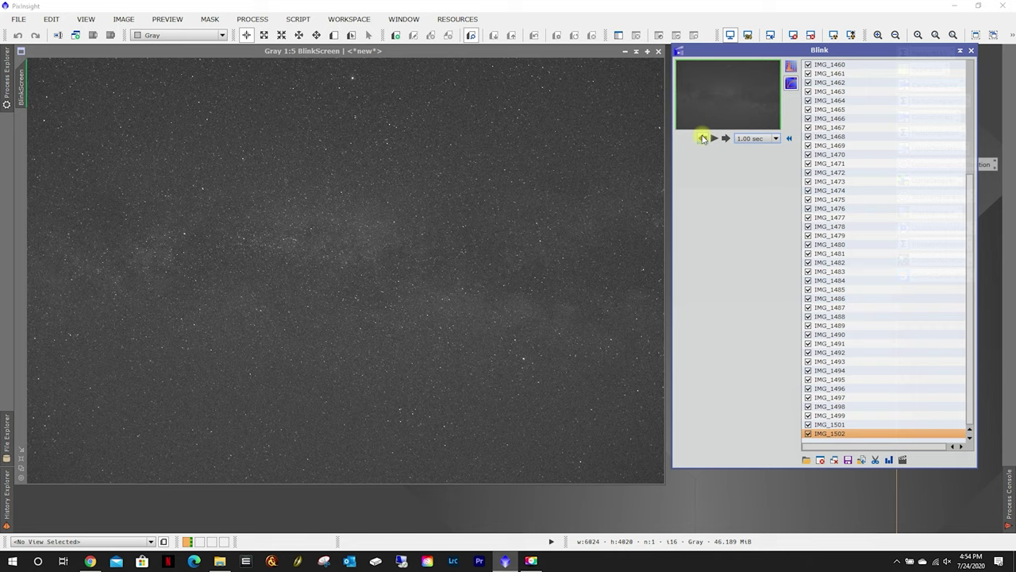
{"action": "left_click", "coordinate": [728, 139]}
{"action": "left_click", "coordinate": [727, 140]}
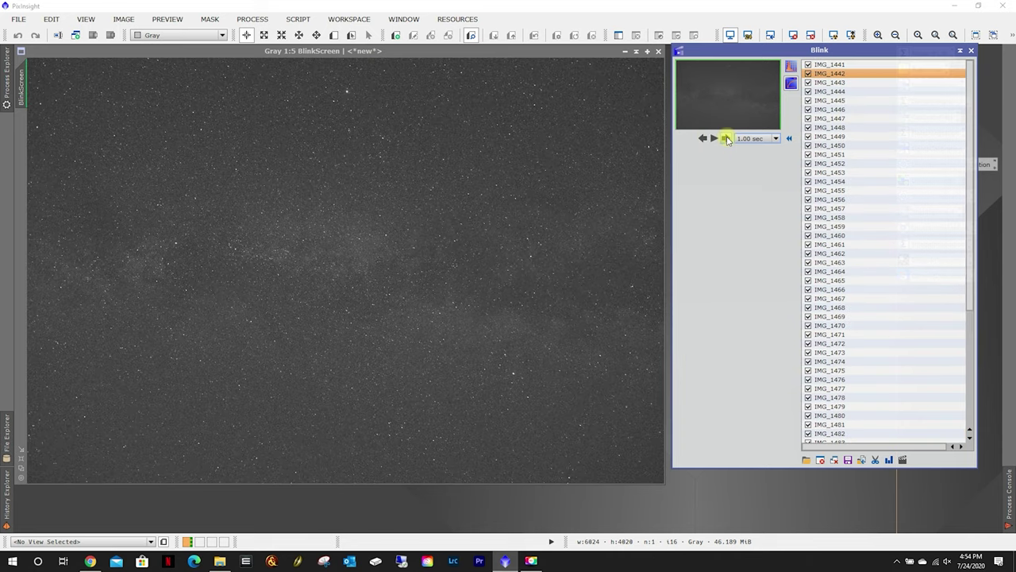
{"action": "left_click", "coordinate": [727, 139]}
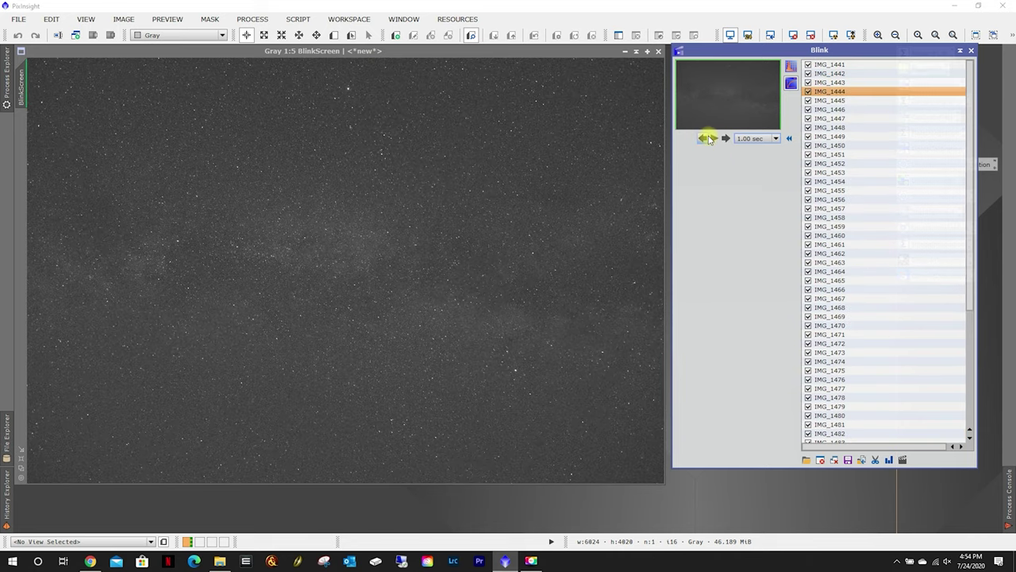
{"action": "left_click", "coordinate": [705, 139]}
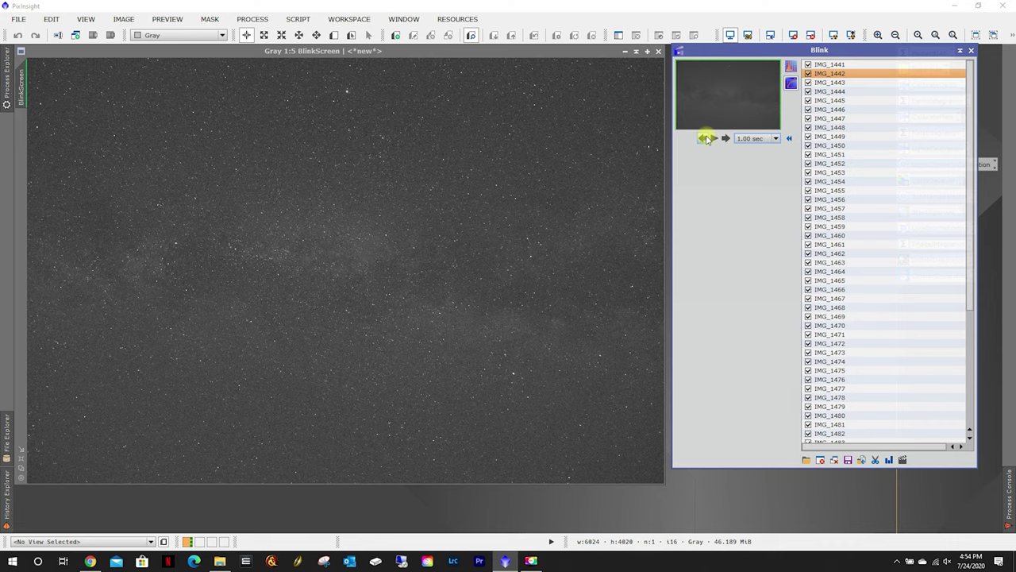
{"action": "left_click", "coordinate": [833, 65], "text": "shift"}
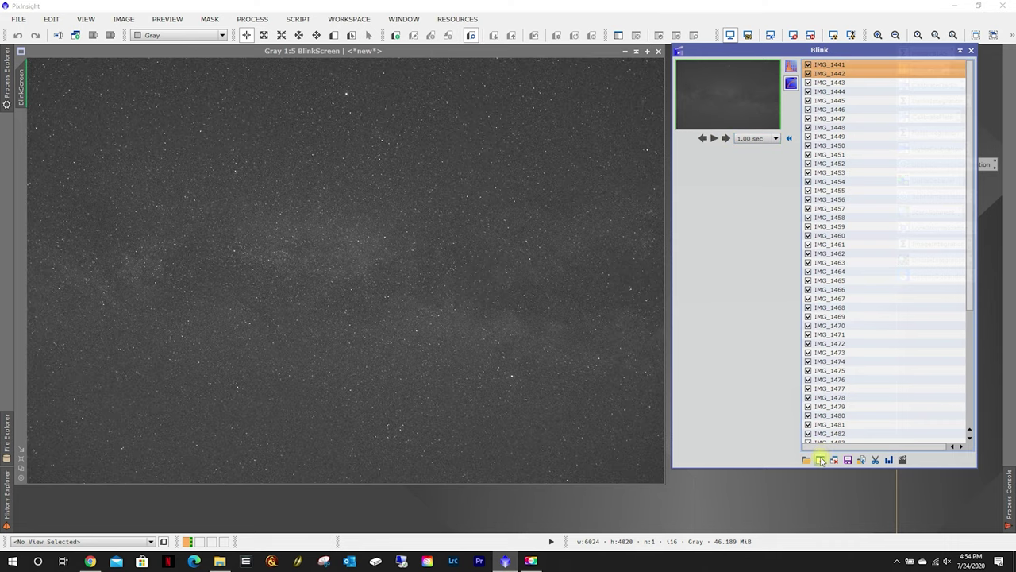
{"action": "left_click", "coordinate": [821, 460]}
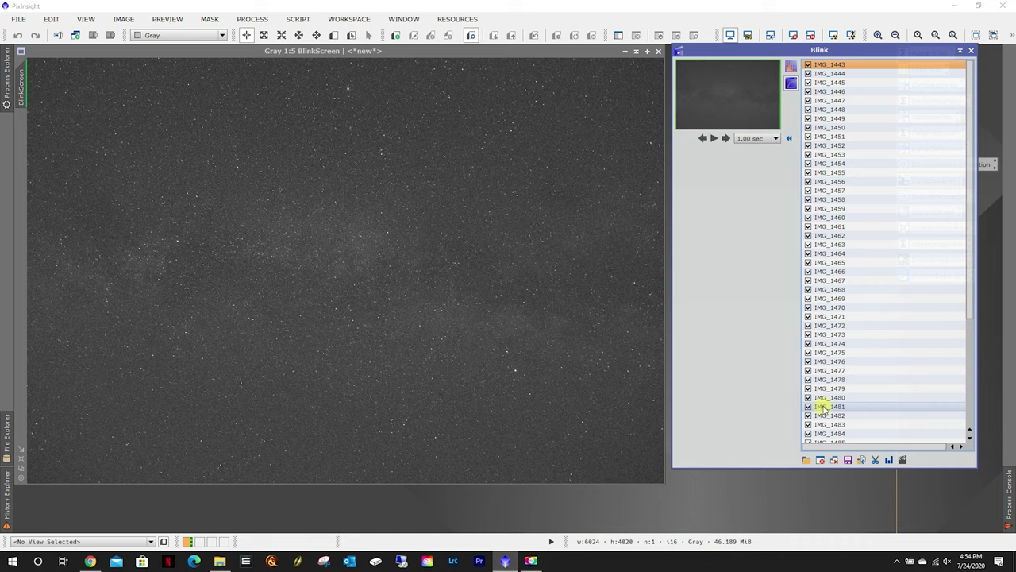
- Move the blinked frames into a new E:\Astroimaging Working\C2020 F3 NEOWISE\RAW\MilkyWay_Blinked folder
{"action": "left_click", "coordinate": [861, 460]}
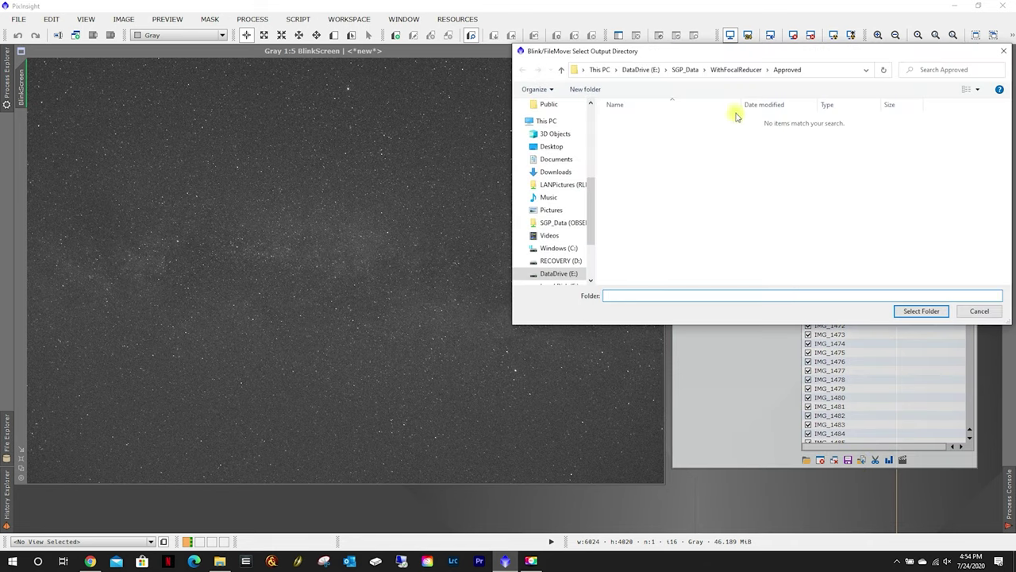
{"action": "left_click", "coordinate": [561, 274]}
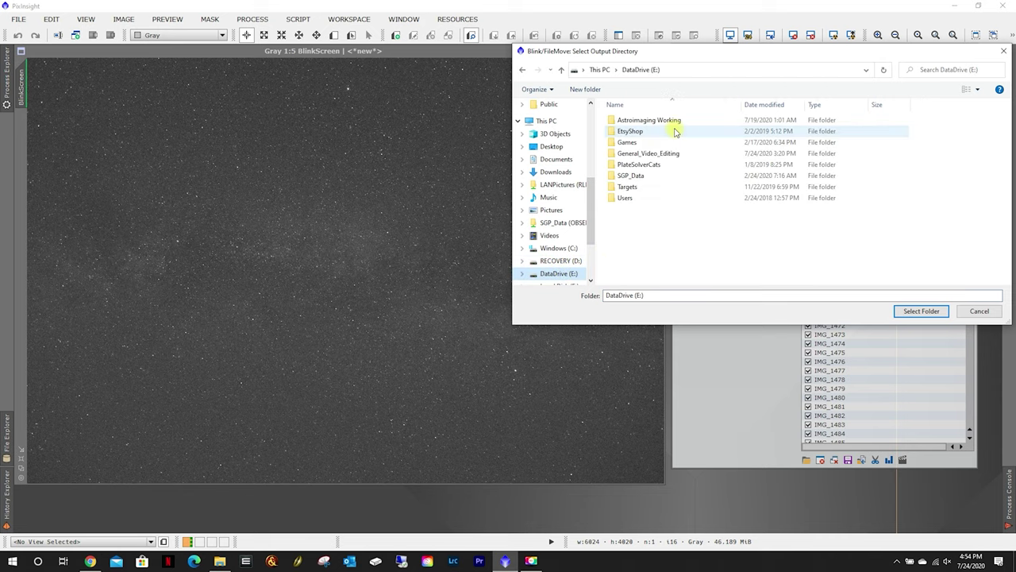
{"action": "double_click", "coordinate": [639, 119]}
{"action": "double_click", "coordinate": [645, 142]}
{"action": "right_click", "coordinate": [632, 159]}
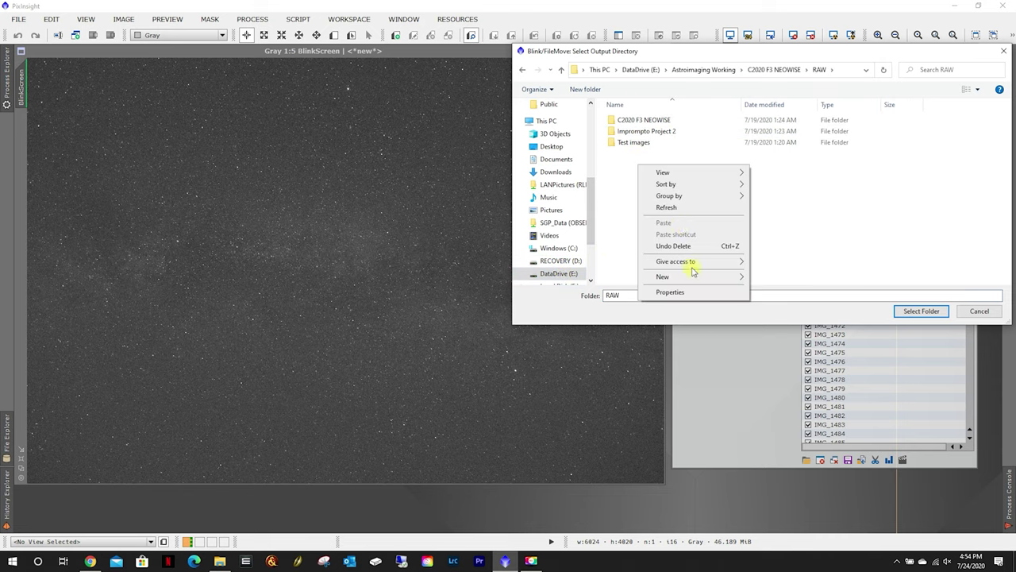
{"action": "left_click", "coordinate": [778, 274]}
{"action": "type", "text": "MilkyWay_Blinked"}
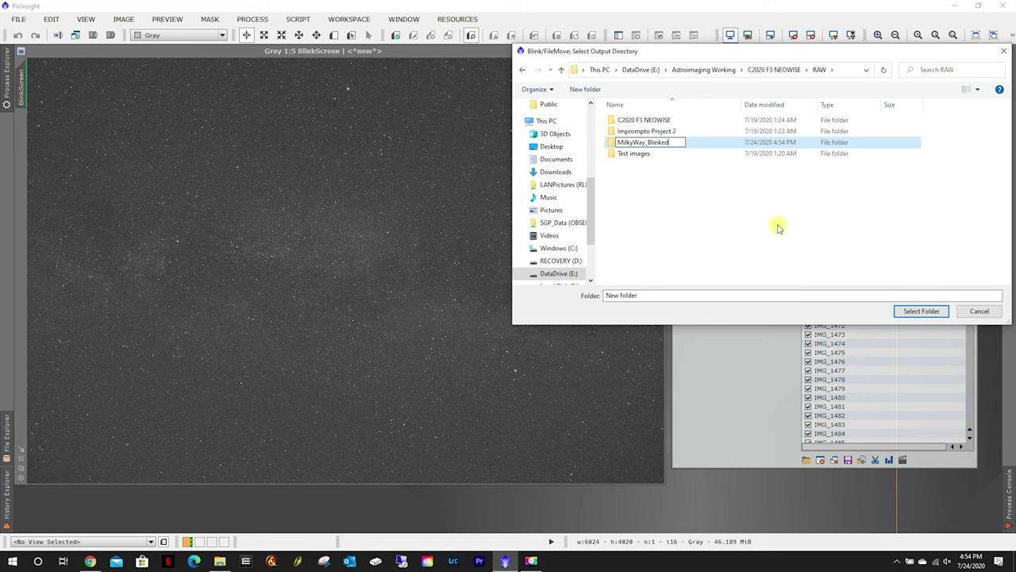
{"action": "key", "text": "Return"}
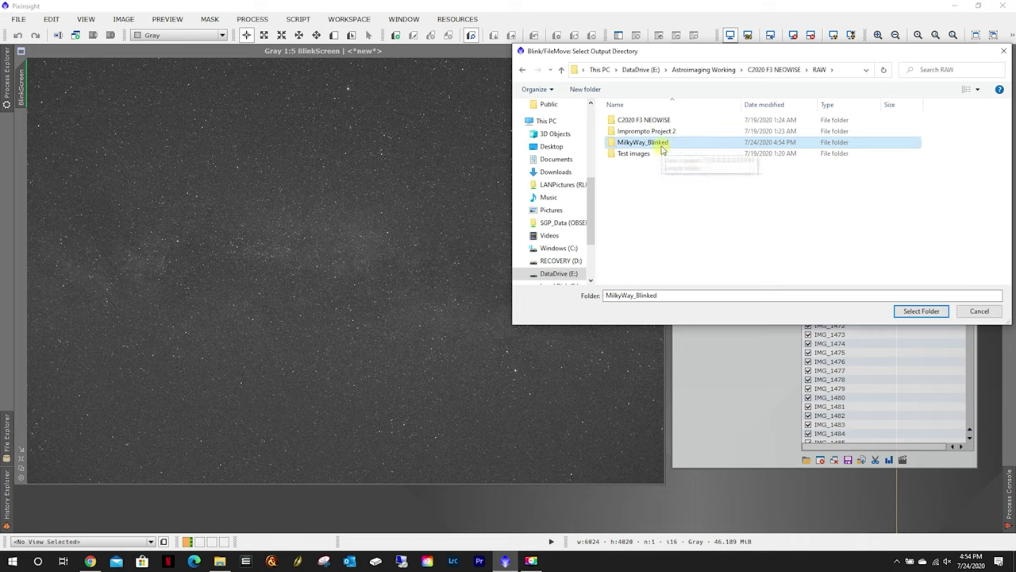
{"action": "double_click", "coordinate": [645, 143]}
{"action": "left_click", "coordinate": [915, 311]}
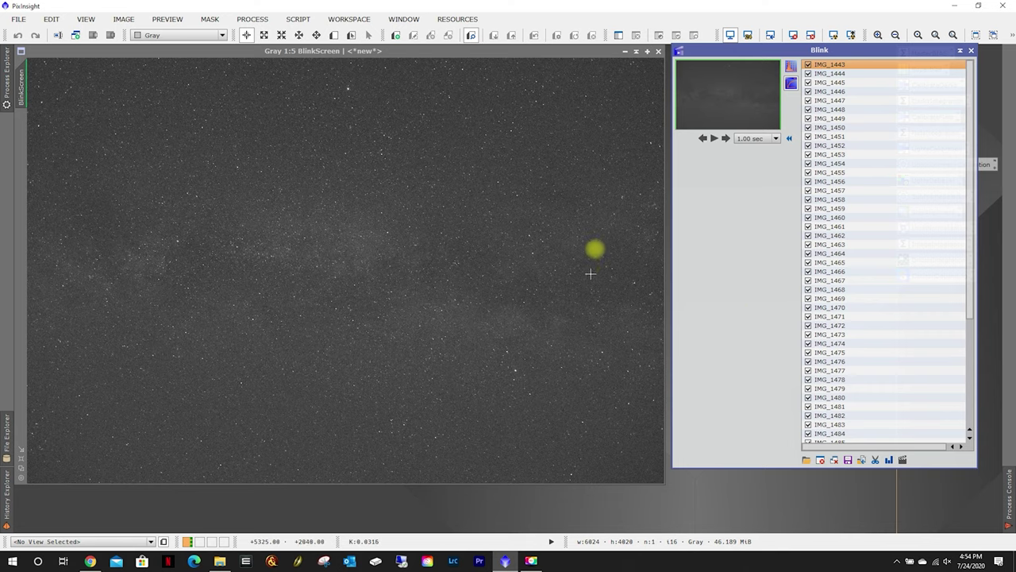
- Close Blink and the BlinkScreen image, then briefly view the LightsCalibration settings
{"action": "left_click", "coordinate": [970, 52]}
{"action": "left_click", "coordinate": [658, 51]}
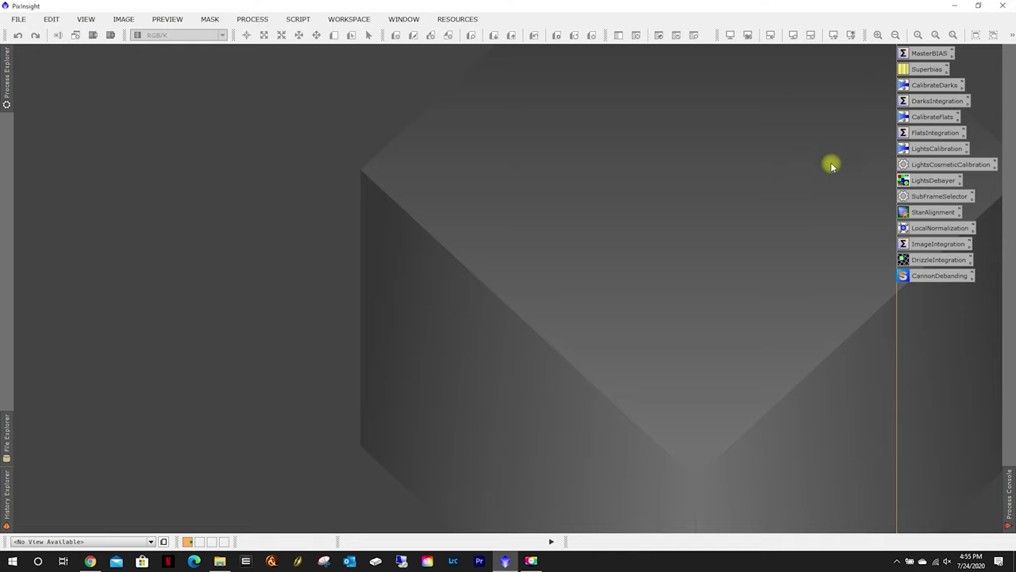
{"action": "double_click", "coordinate": [930, 151]}
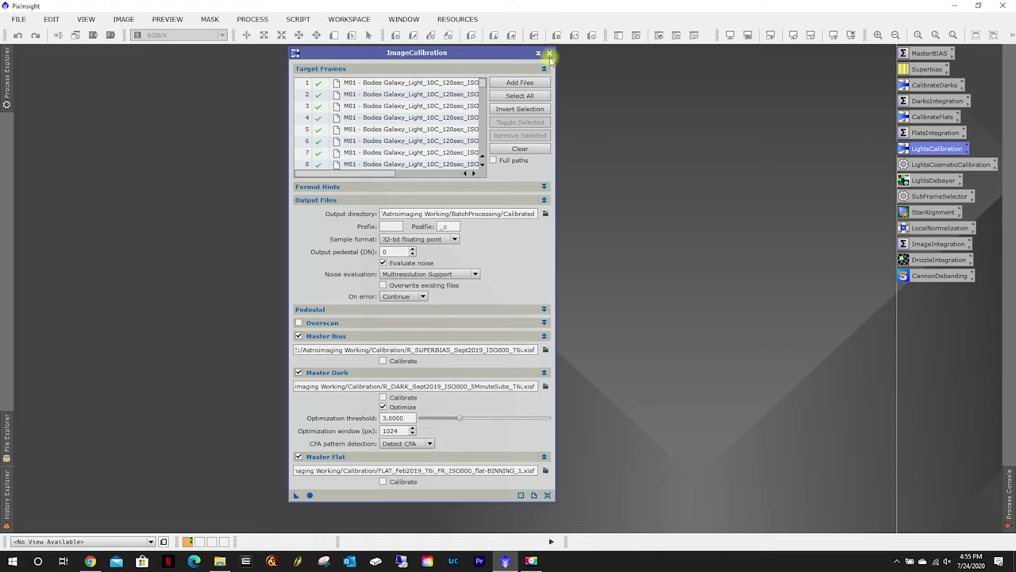
{"action": "left_click", "coordinate": [549, 53]}
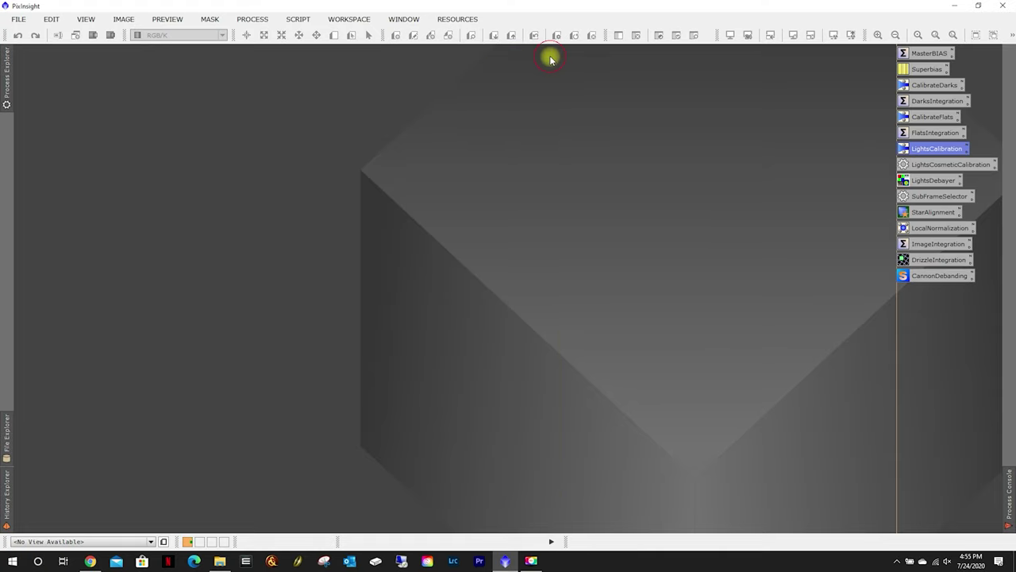
- In LightsCosmeticCalibration, turn off Use Master Dark and review the auto-detect options
{"action": "left_click", "coordinate": [939, 165]}
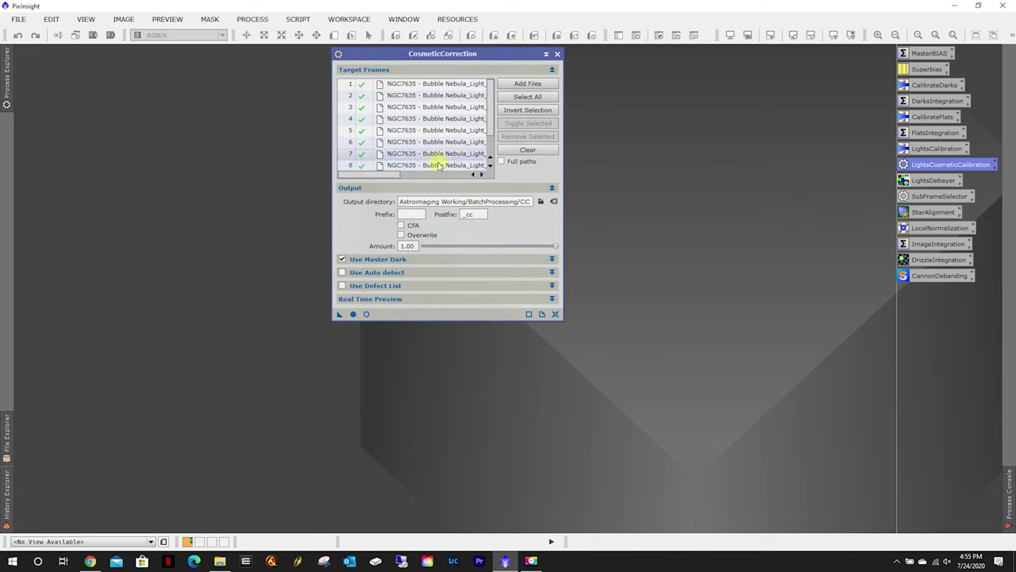
{"action": "left_click", "coordinate": [374, 261]}
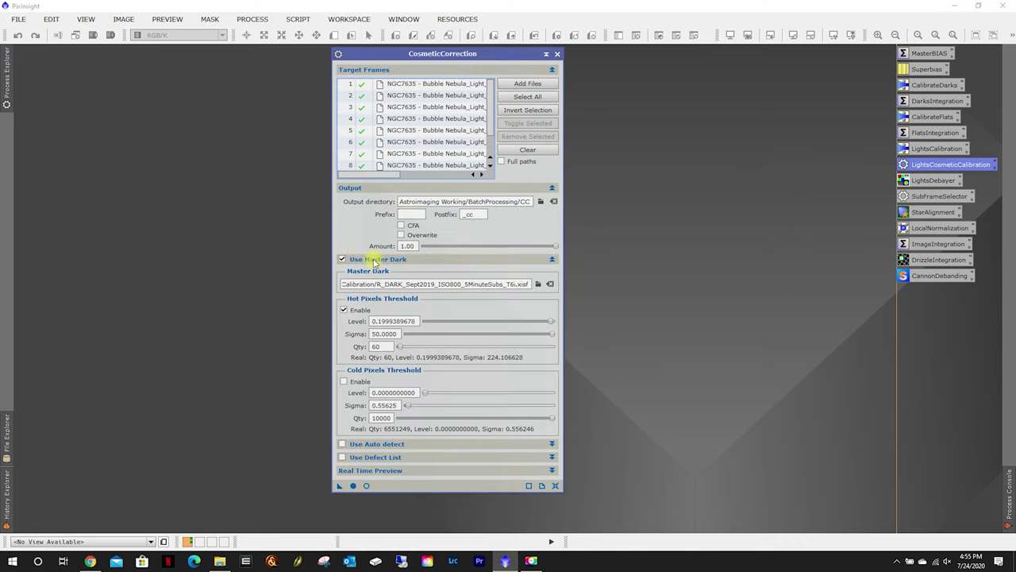
{"action": "left_click", "coordinate": [373, 260]}
{"action": "left_click", "coordinate": [374, 262]}
{"action": "left_click", "coordinate": [374, 262]}
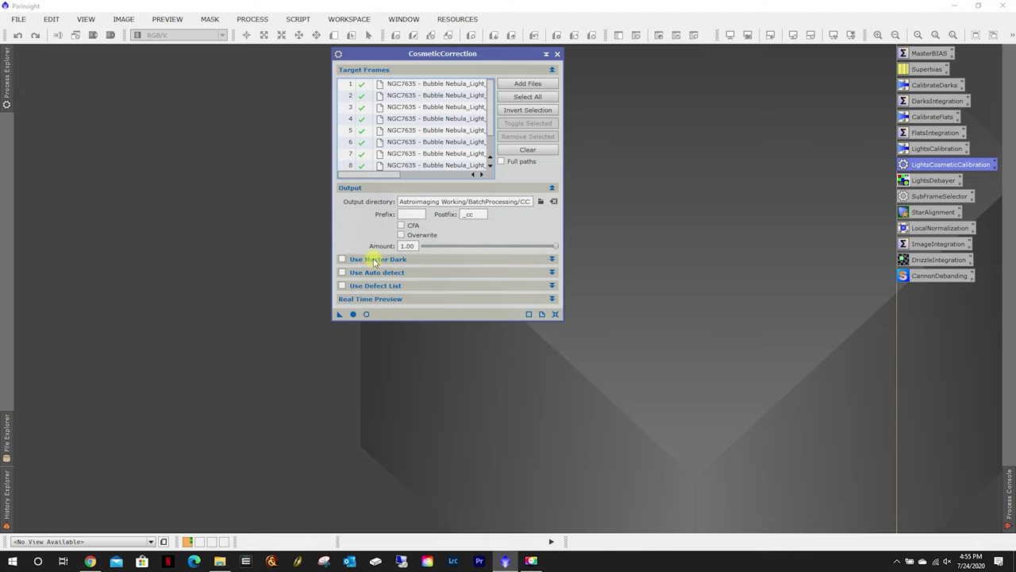
{"action": "left_click", "coordinate": [354, 273]}
{"action": "left_click", "coordinate": [354, 272]}
{"action": "key", "text": "Escape"}
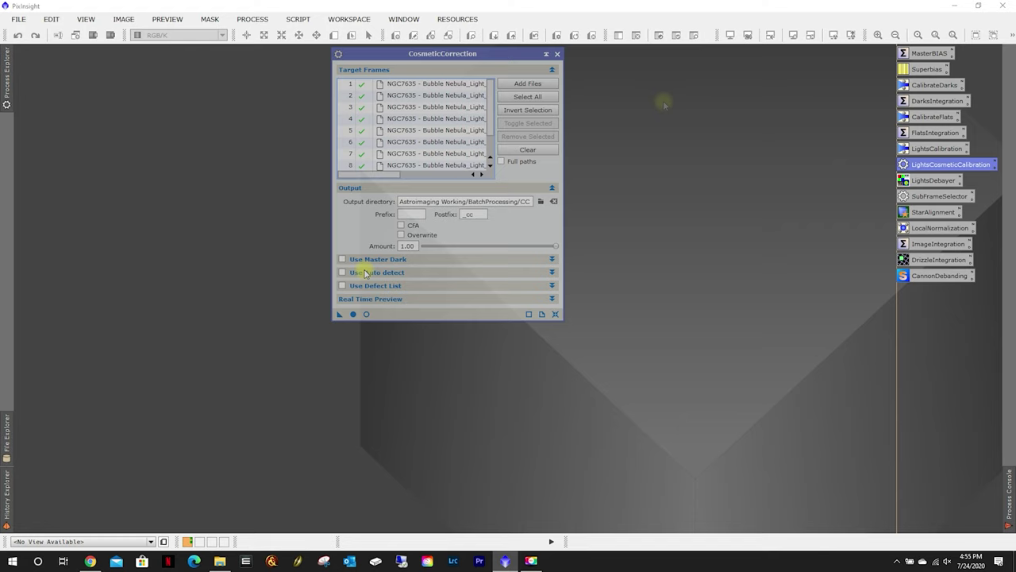
- Open LightsDebayer, check demosaicing methods, and keep the Bayer pattern on Auto
{"action": "double_click", "coordinate": [931, 181]}
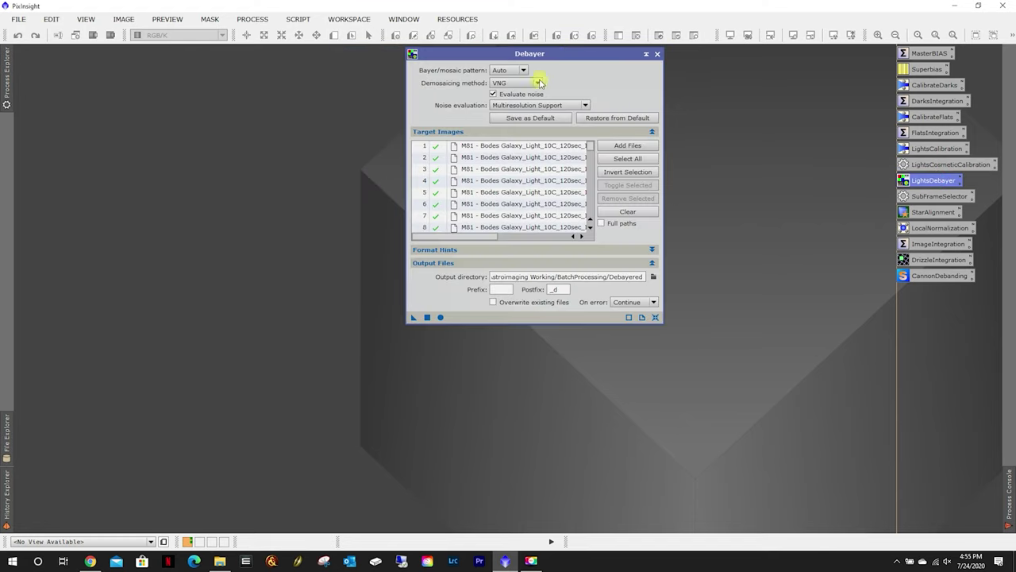
{"action": "left_click", "coordinate": [538, 84]}
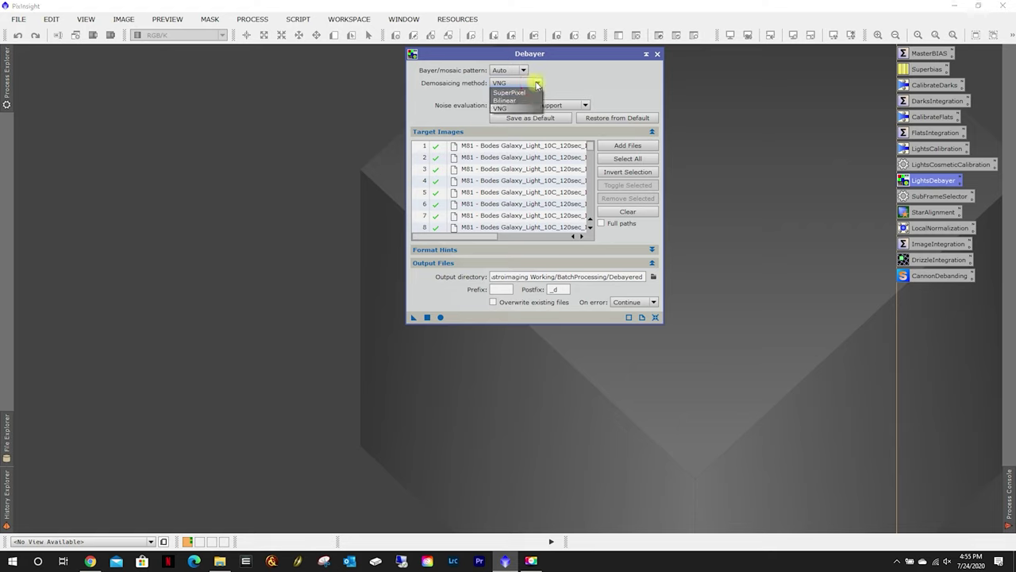
{"action": "left_click", "coordinate": [524, 71]}
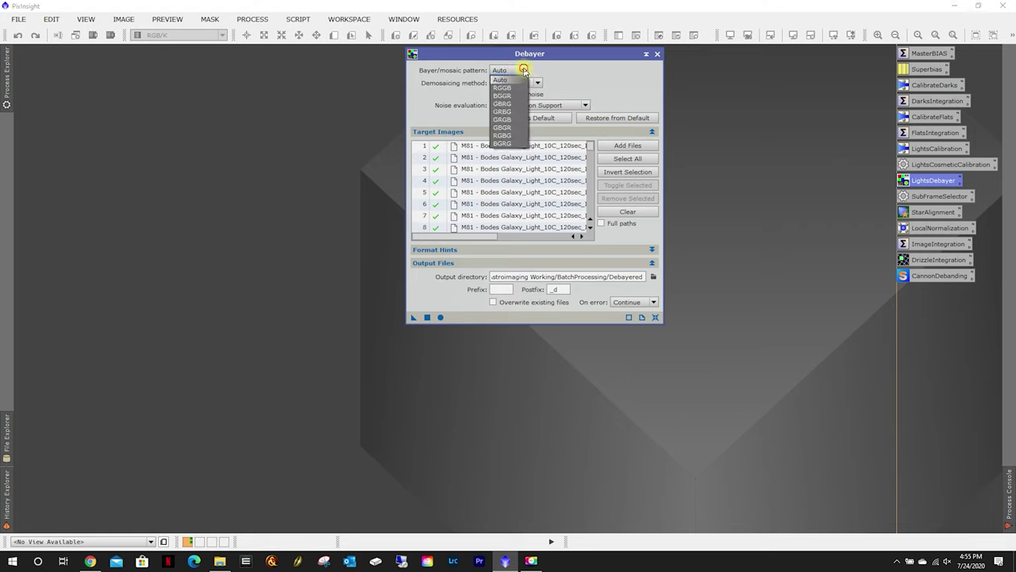
{"action": "left_click", "coordinate": [524, 71]}
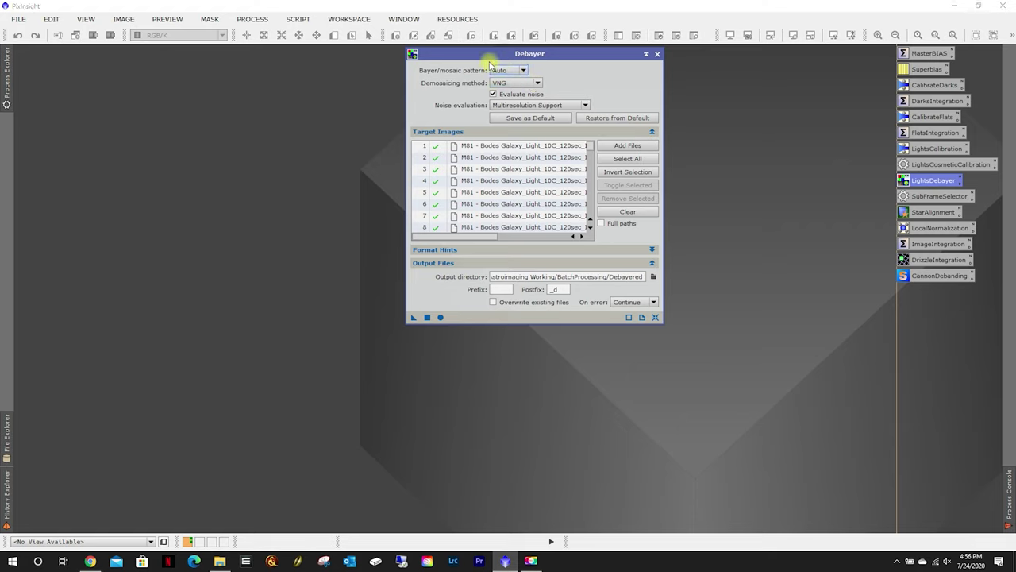
{"action": "left_click", "coordinate": [627, 211]}
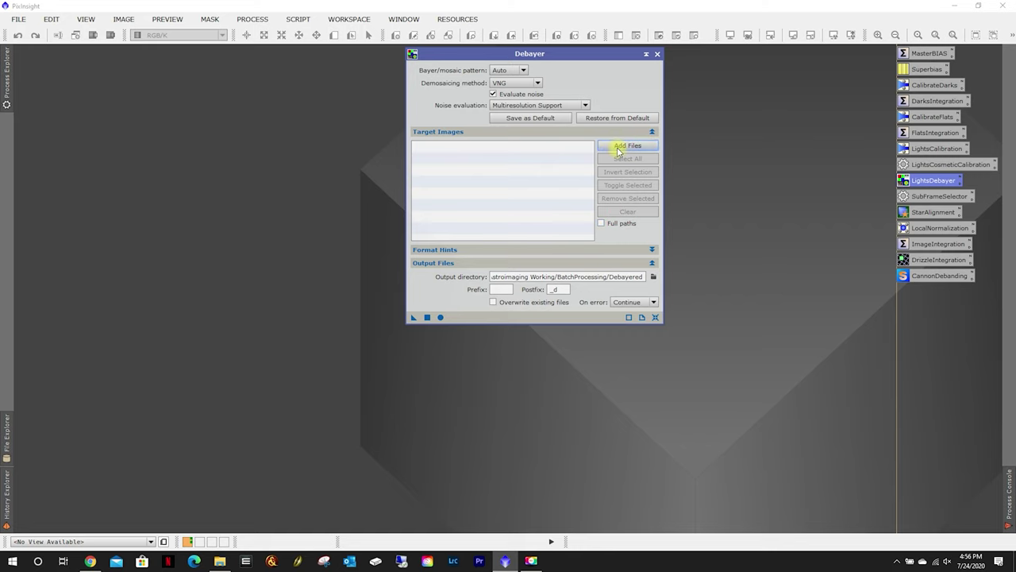
- Browse to MilkyWay_Blinked to add frames, then cancel and close the Debayer settings
{"action": "left_click", "coordinate": [619, 148]}
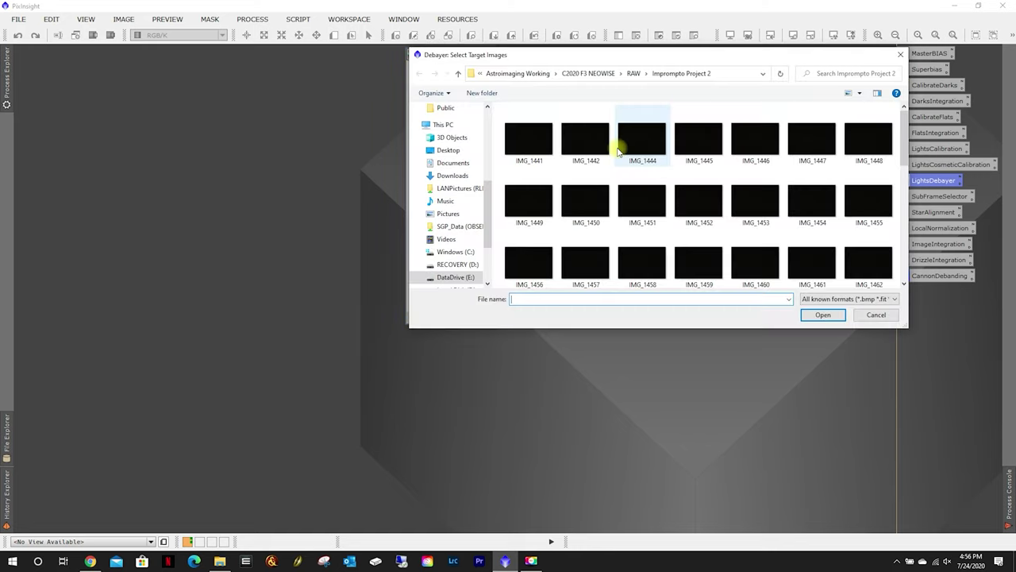
{"action": "left_click", "coordinate": [635, 74]}
{"action": "double_click", "coordinate": [534, 143]}
{"action": "left_click", "coordinate": [529, 151]}
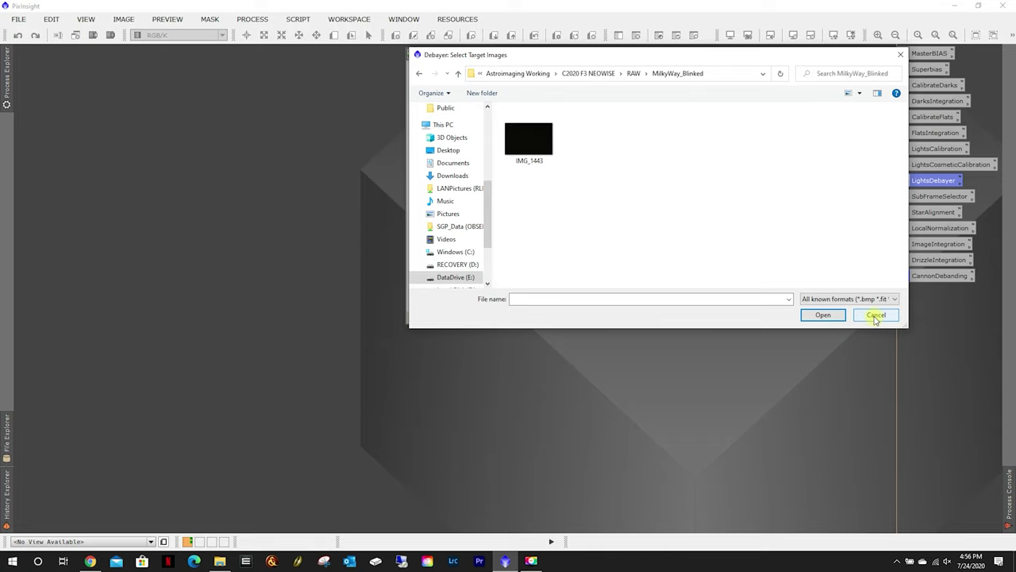
{"action": "left_click", "coordinate": [876, 315]}
{"action": "left_click", "coordinate": [651, 53]}
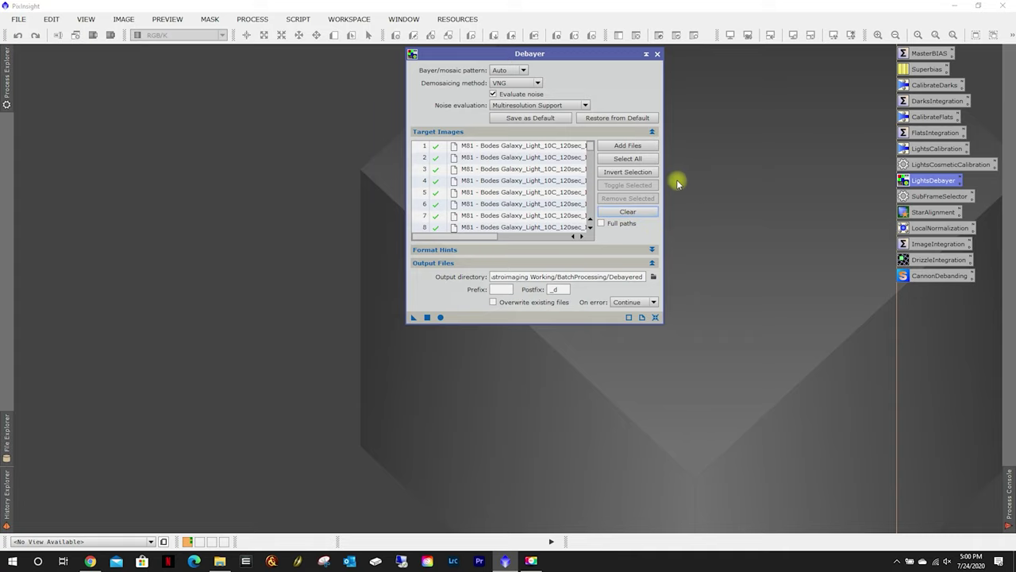
- Replace the Debayer targets with every frame in RAW/MilkyWay_Blinked
{"action": "left_click", "coordinate": [626, 212]}
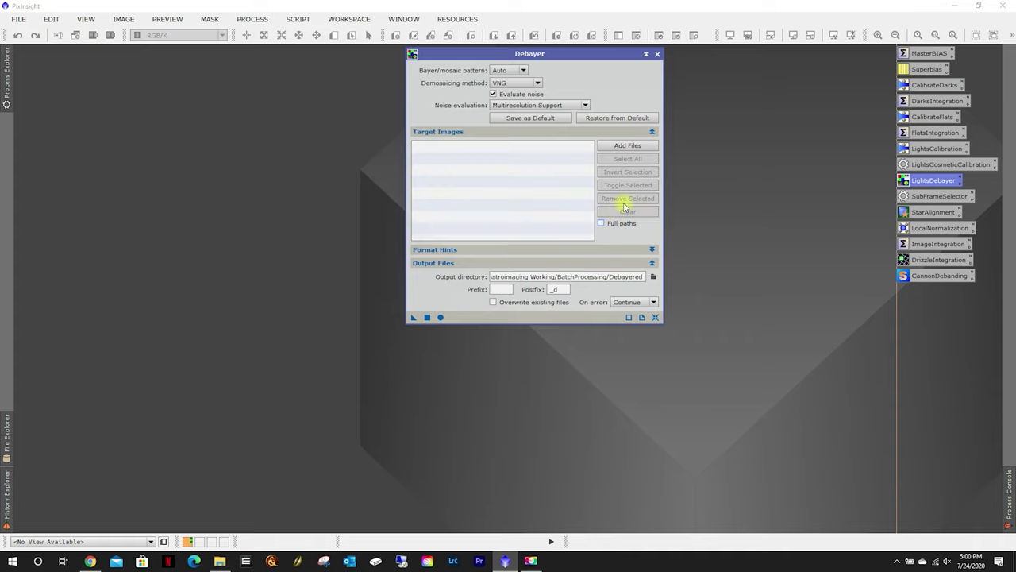
{"action": "left_click", "coordinate": [626, 144]}
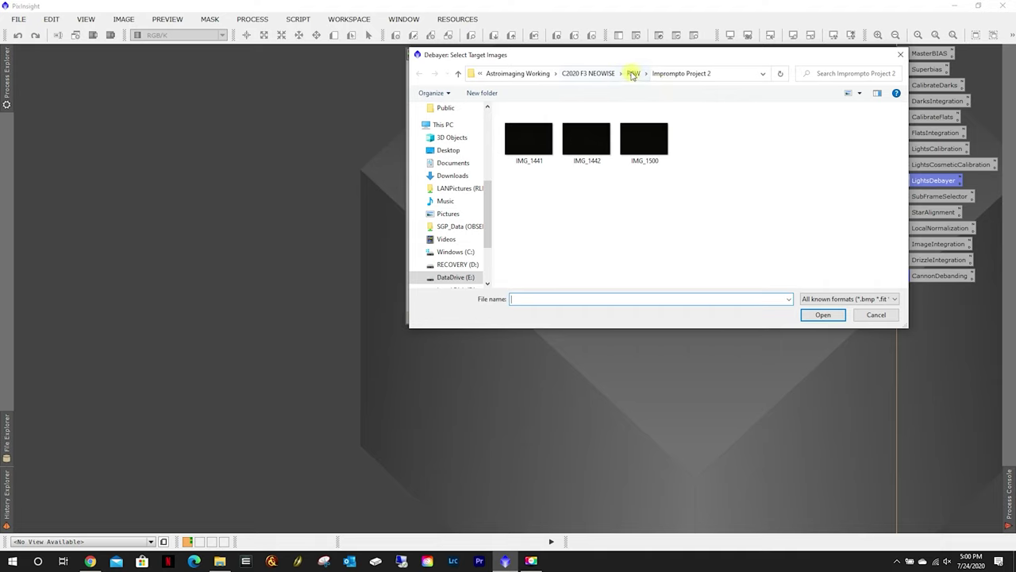
{"action": "left_click", "coordinate": [633, 73]}
{"action": "double_click", "coordinate": [539, 147]}
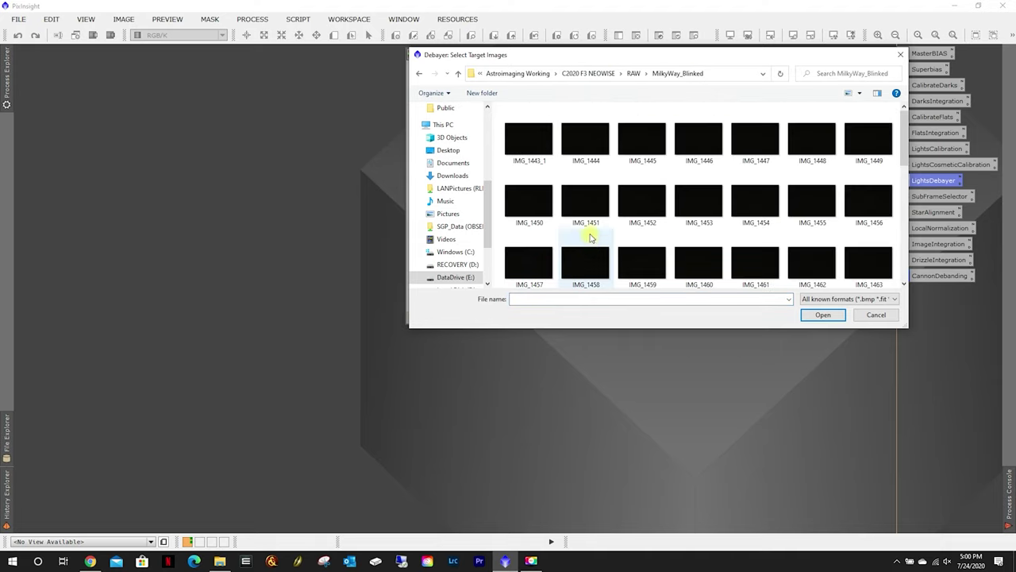
{"action": "left_click", "coordinate": [567, 201]}
{"action": "key", "text": "ctrl+a"}
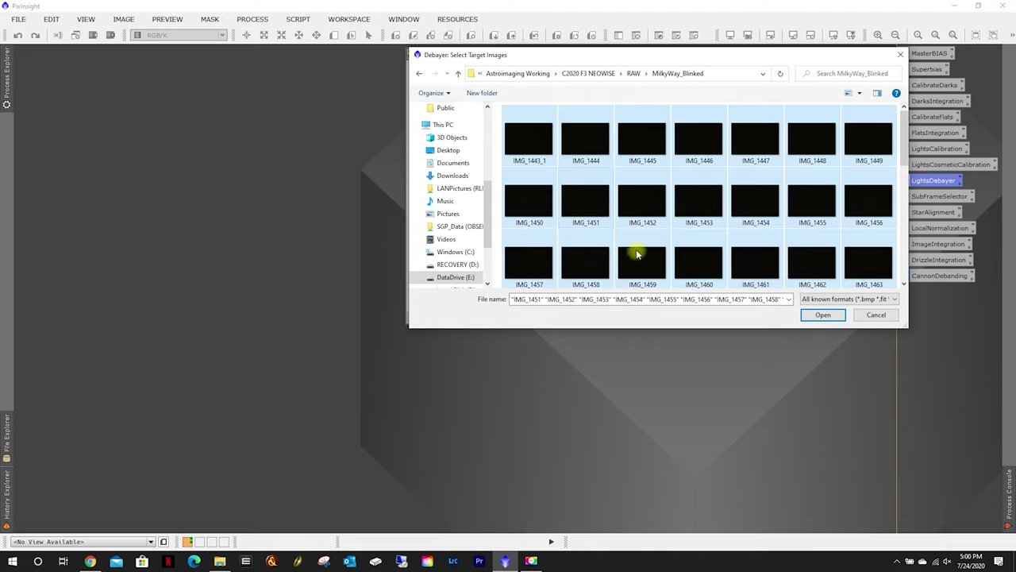
{"action": "left_click", "coordinate": [822, 315]}
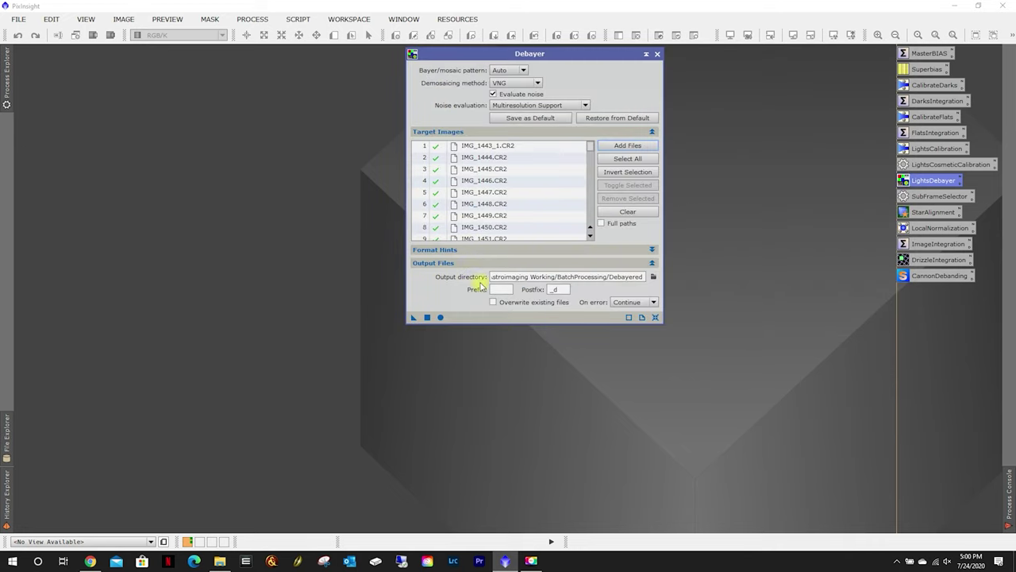
- Set the Debayer output directory to a new DeBayered folder
{"action": "left_click", "coordinate": [653, 277]}
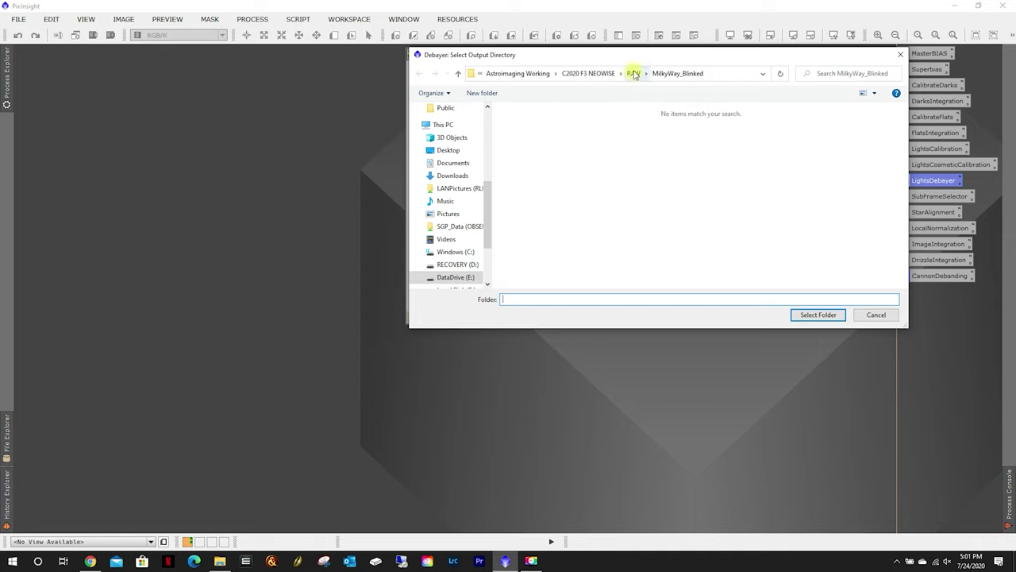
{"action": "left_click", "coordinate": [485, 94]}
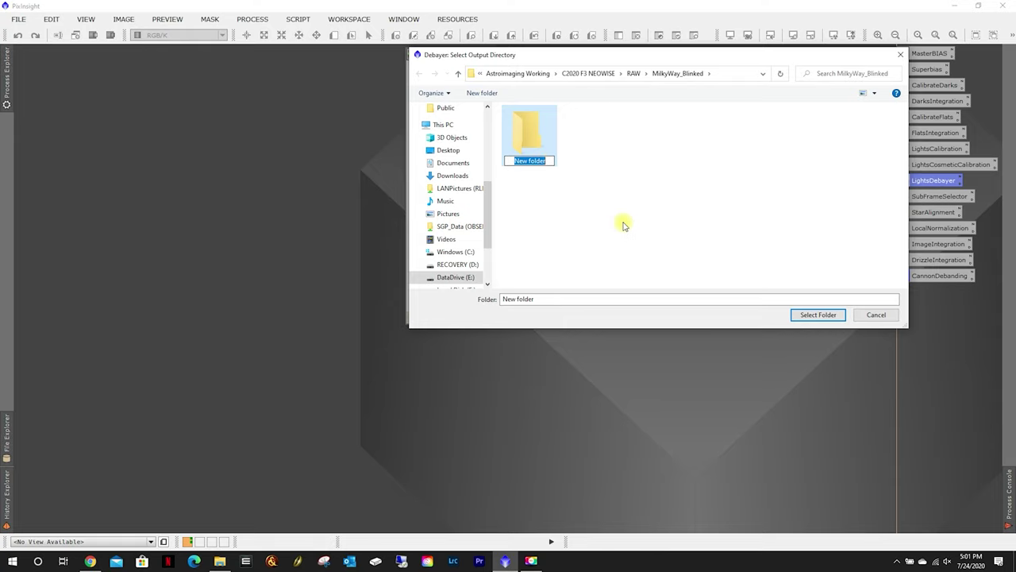
{"action": "type", "text": "DeB"}
{"action": "type", "text": "ayered"}
{"action": "key", "text": "Return"}
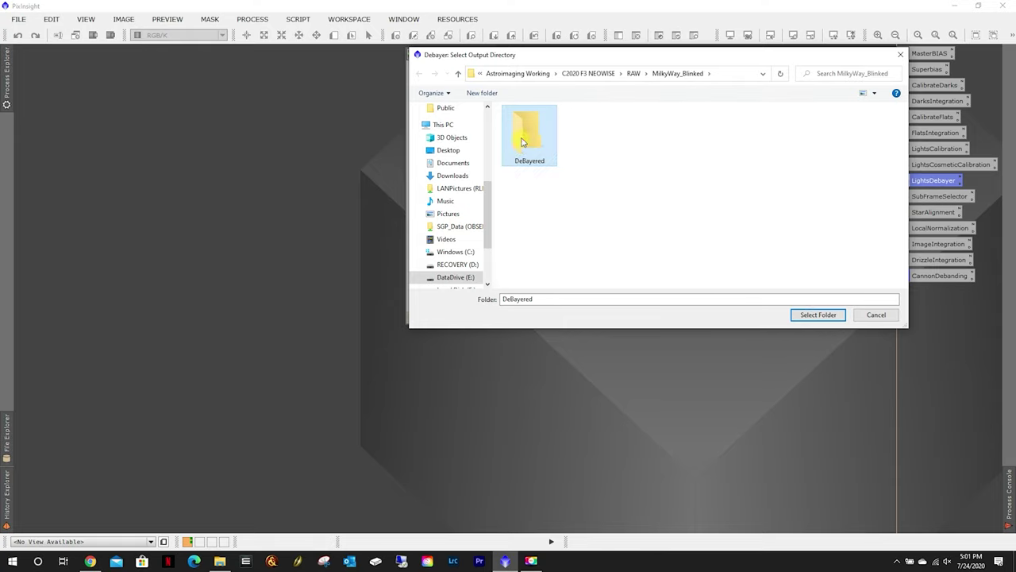
{"action": "double_click", "coordinate": [522, 142]}
{"action": "left_click", "coordinate": [806, 313]}
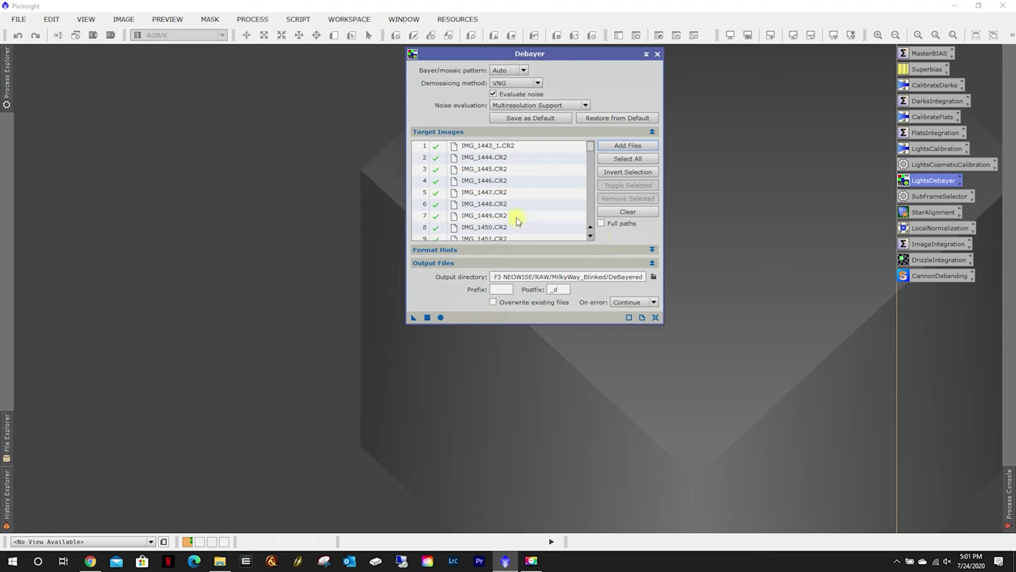
- Debayer all target frames globally and move the window aside to watch the console log
{"action": "left_click", "coordinate": [439, 318]}
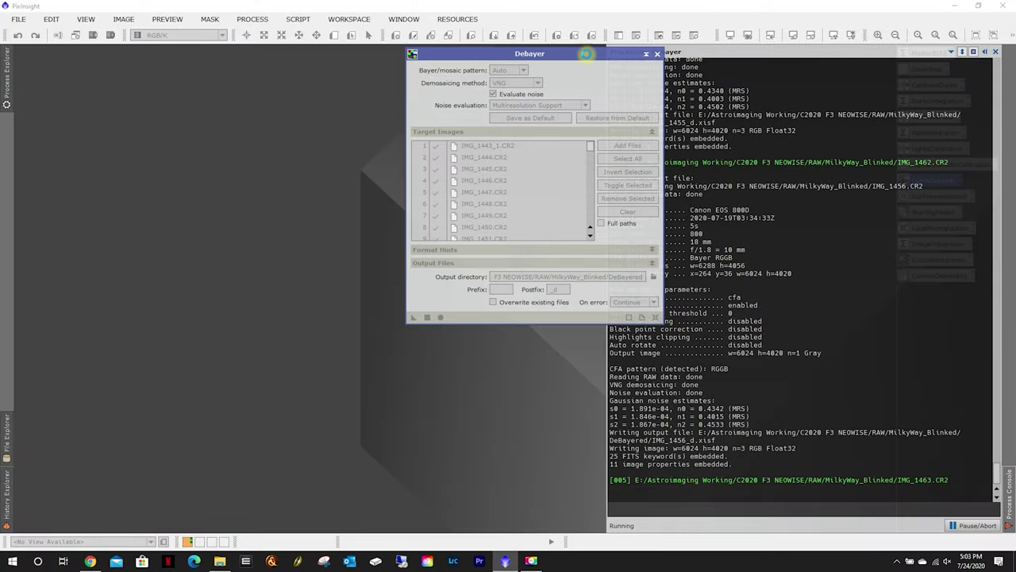
{"action": "left_click_drag", "start_coordinate": [585, 54], "coordinate": [506, 57]}
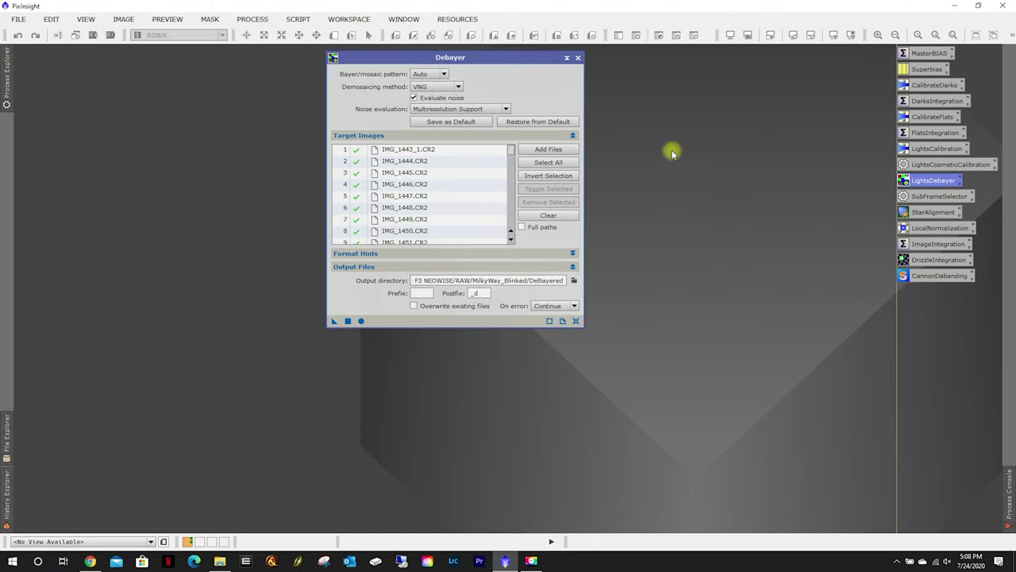
- Close Debayer, confirm the DeBayered folder holds the 59 _d frames, and return to PixInsight
{"action": "left_click", "coordinate": [578, 58]}
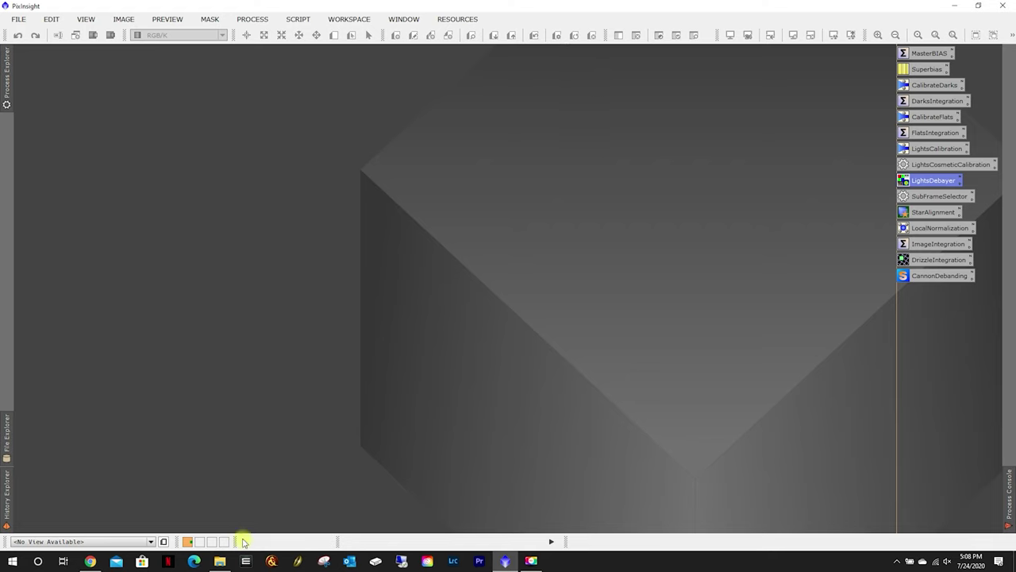
{"action": "left_click", "coordinate": [220, 561]}
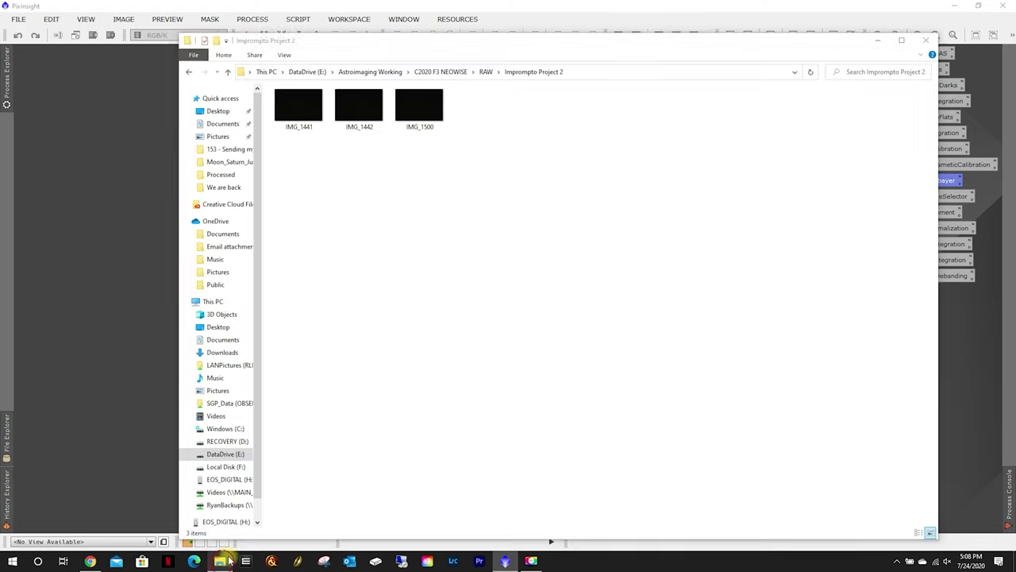
{"action": "left_click", "coordinate": [486, 72]}
{"action": "double_click", "coordinate": [314, 131]}
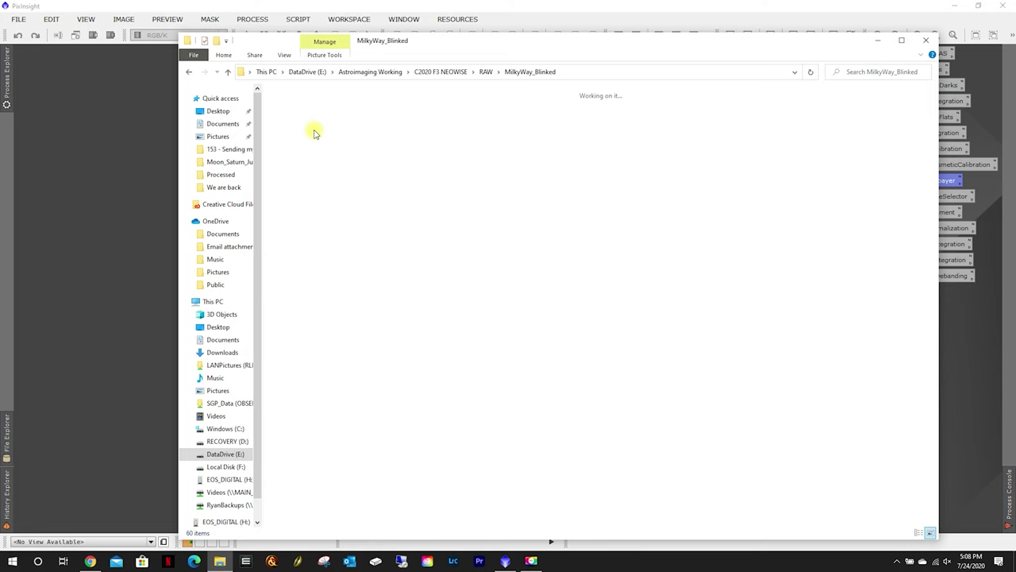
{"action": "left_click", "coordinate": [306, 121]}
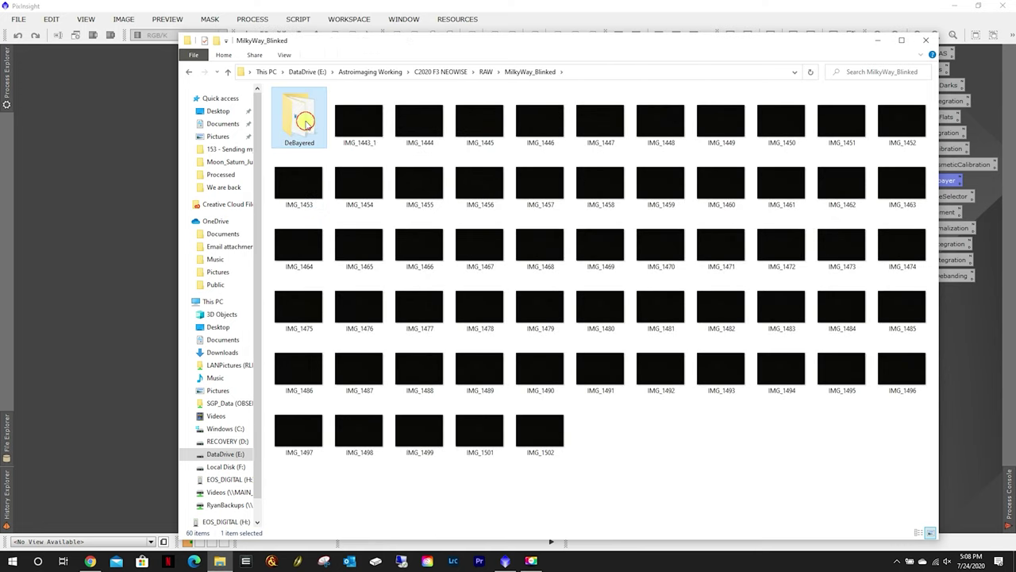
{"action": "double_click", "coordinate": [306, 121]}
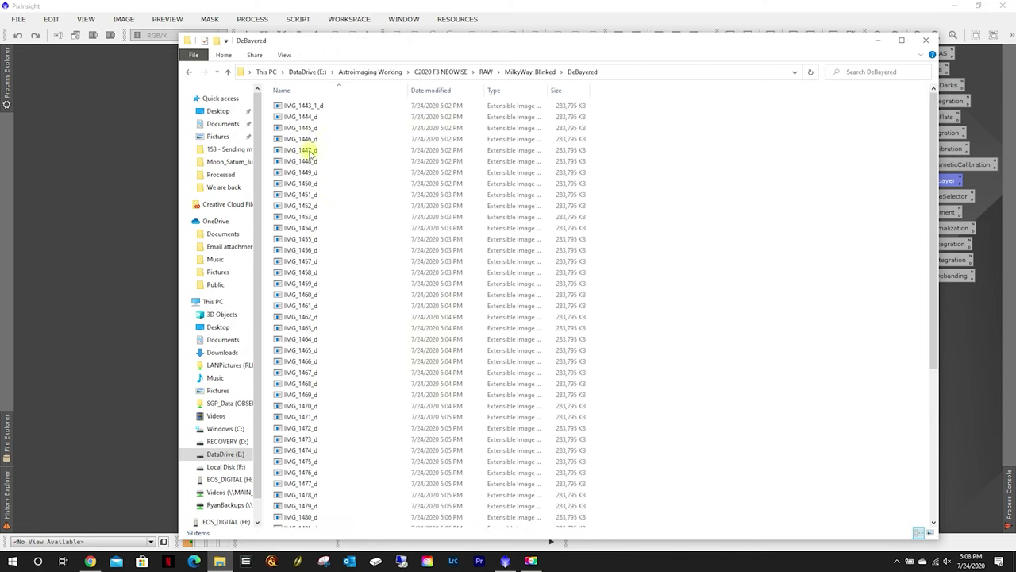
{"action": "left_click", "coordinate": [652, 5]}
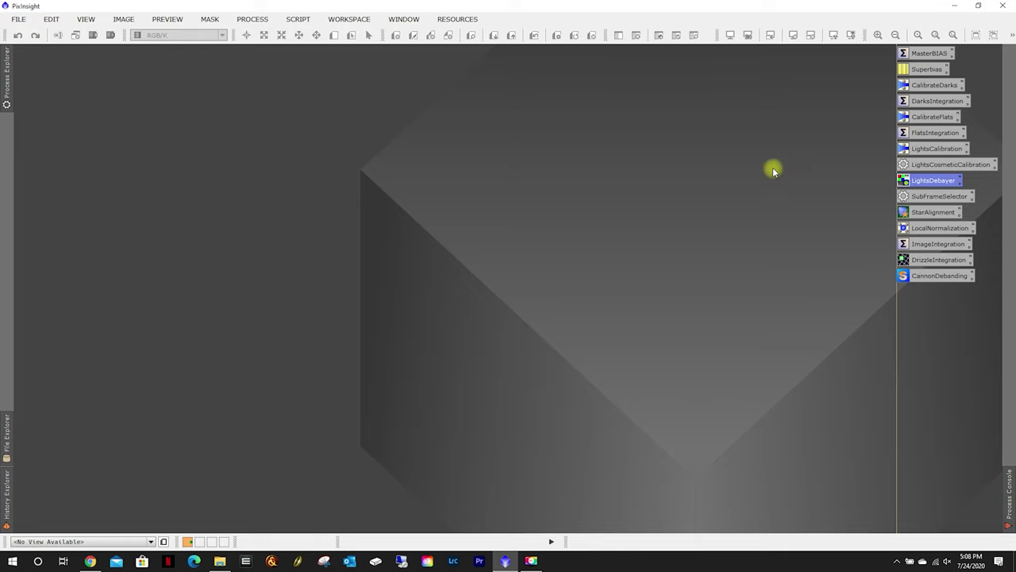
- Clear SubframeSelector's list and load all frames from DeBayered, keeping the 14-bit camera resolution
{"action": "double_click", "coordinate": [942, 197]}
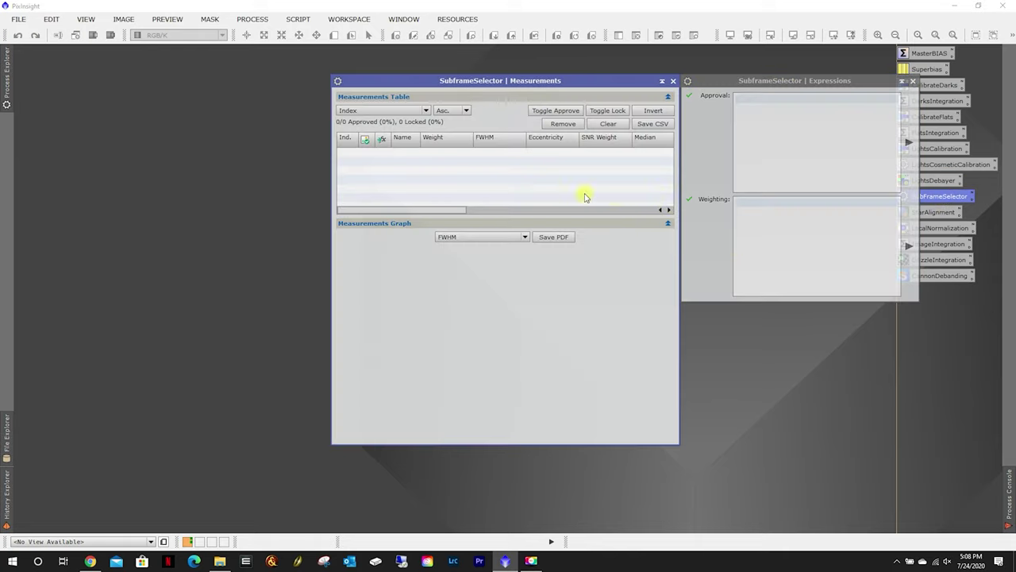
{"action": "mouse_move", "coordinate": [558, 88]}
{"action": "left_mouse_down"}
{"action": "mouse_move", "coordinate": [331, 95]}
{"action": "mouse_move", "coordinate": [223, 83]}
{"action": "left_mouse_up"}
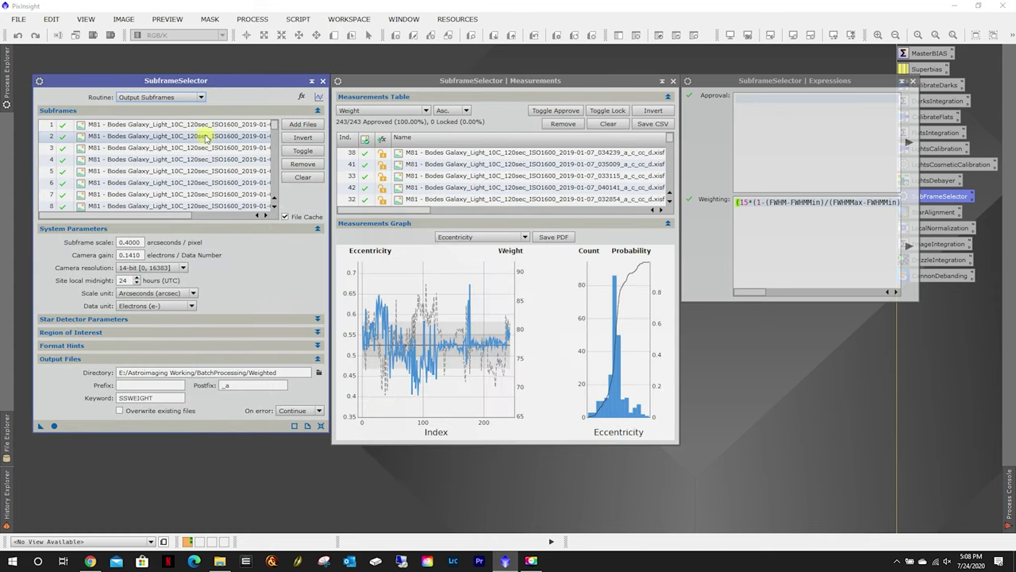
{"action": "left_click", "coordinate": [303, 177]}
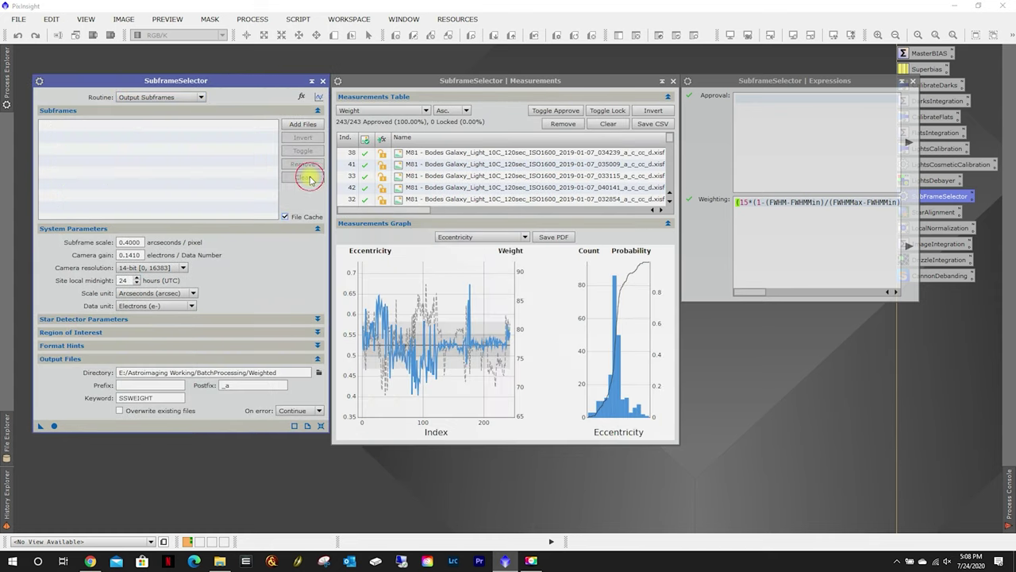
{"action": "left_click", "coordinate": [304, 123]}
{"action": "double_click", "coordinate": [156, 158]}
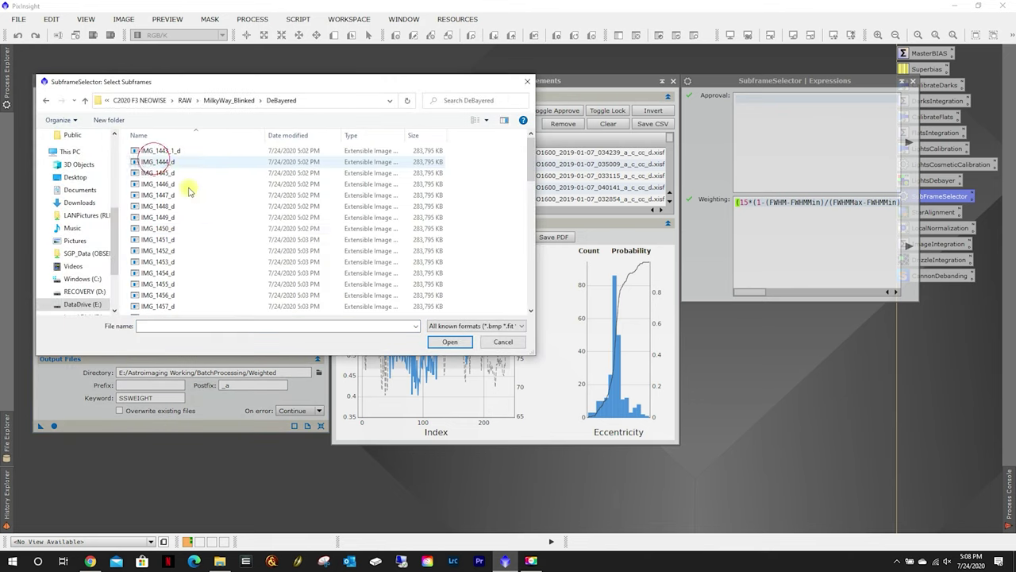
{"action": "left_click", "coordinate": [212, 207]}
{"action": "key", "text": "ctrl+a"}
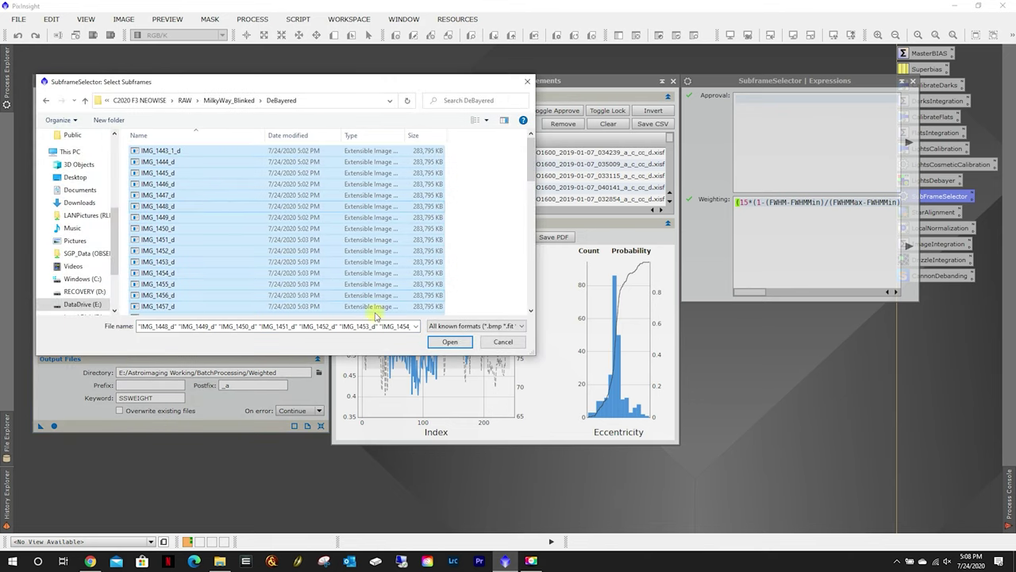
{"action": "left_click", "coordinate": [450, 342]}
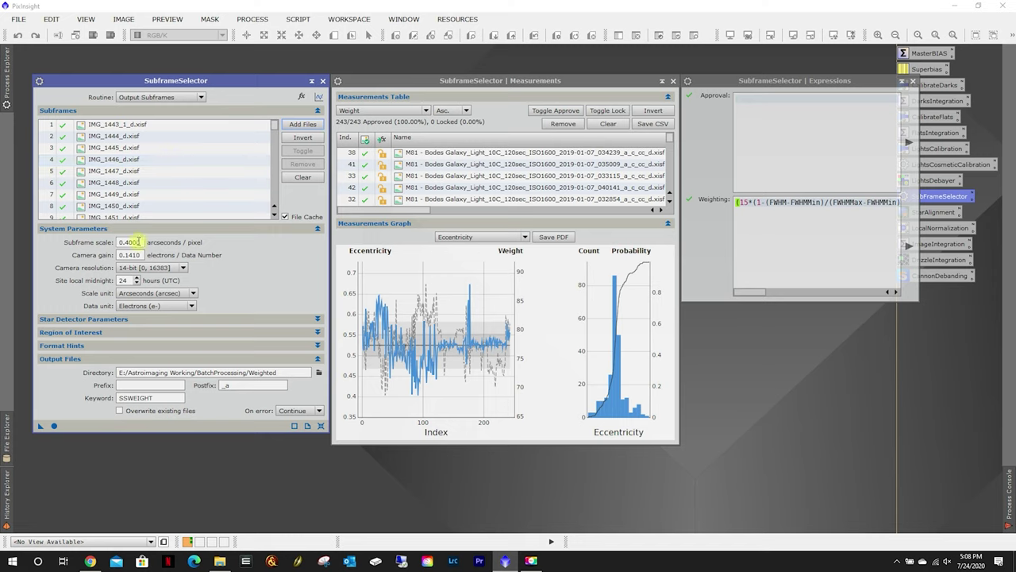
{"action": "left_click", "coordinate": [182, 270]}
{"action": "left_click", "coordinate": [182, 269]}
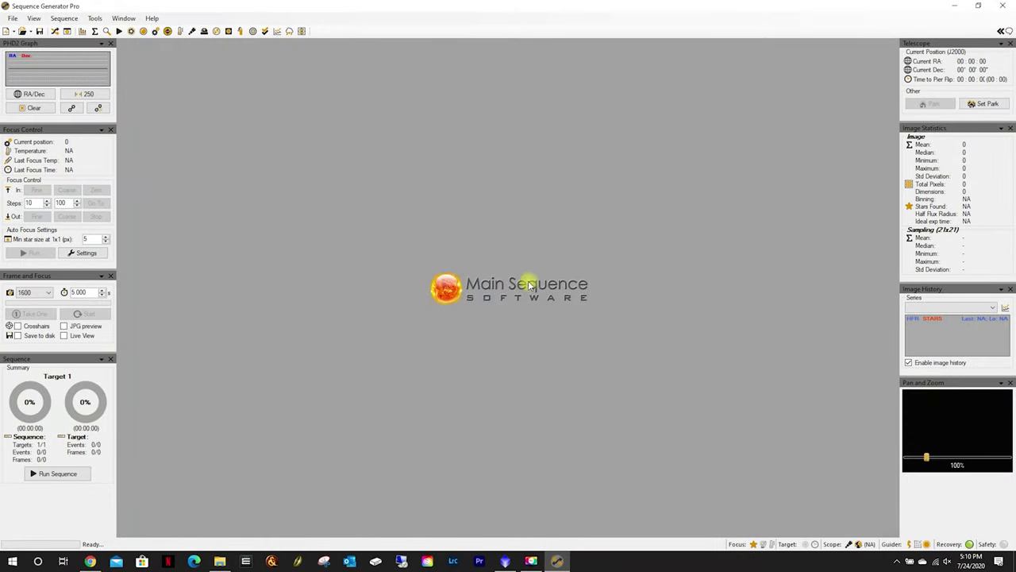
- Open IMG_1443_1 from Astroimaging Working/C2020 F3 NEOWISE/RAW/MilkyWay_Blinked
{"action": "left_click", "coordinate": [14, 19]}
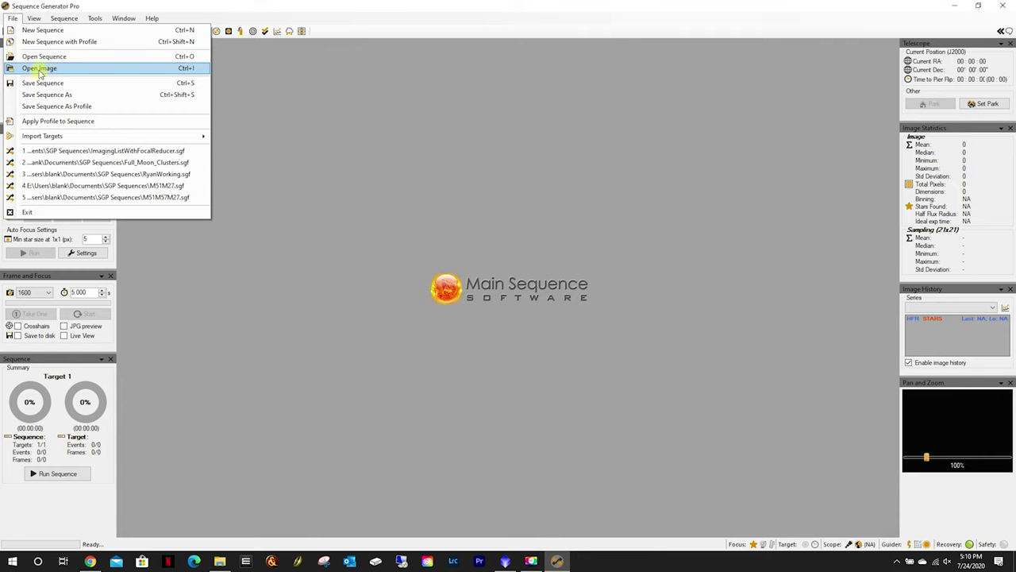
{"action": "left_click", "coordinate": [39, 69]}
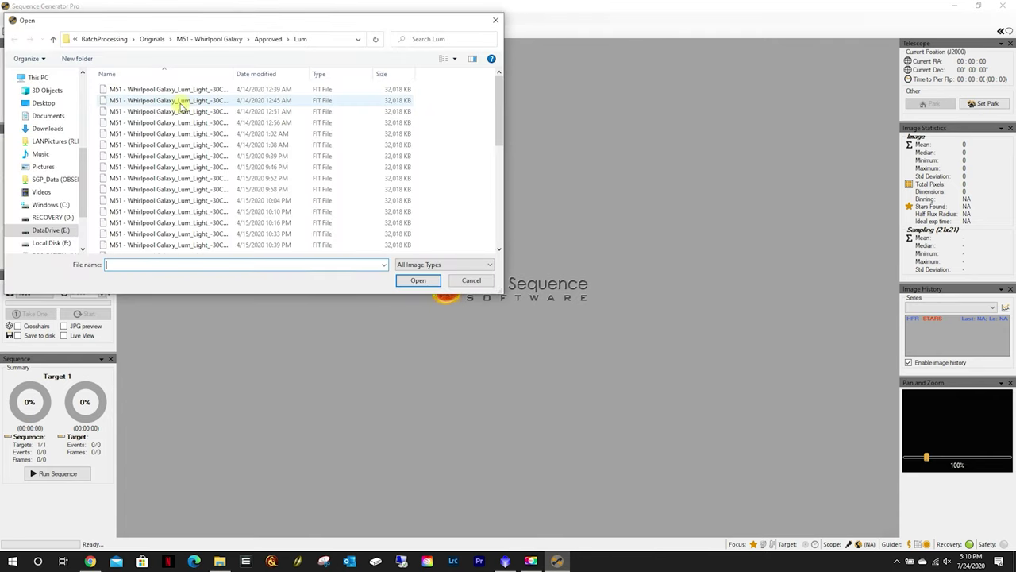
{"action": "left_click", "coordinate": [55, 231]}
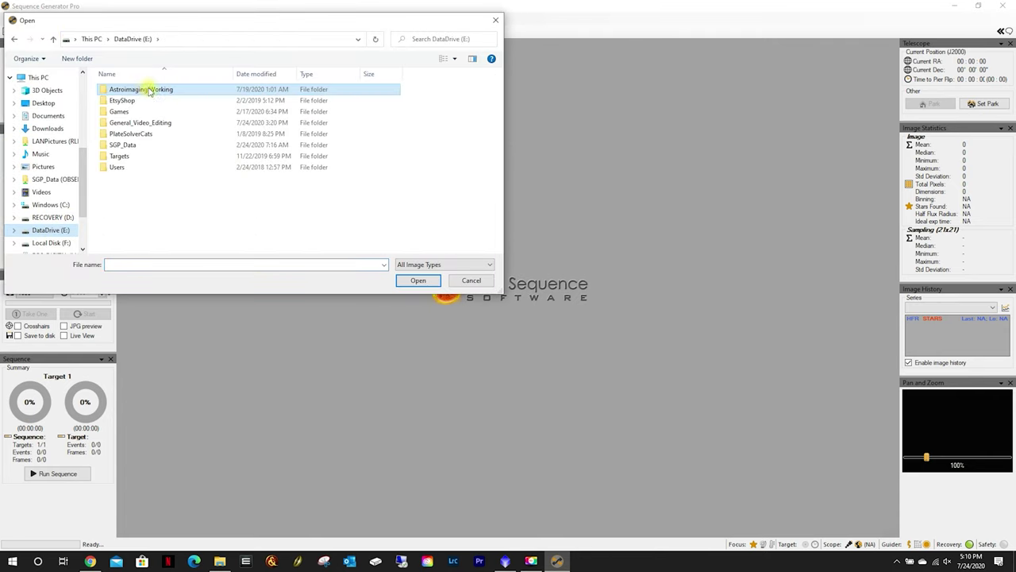
{"action": "double_click", "coordinate": [145, 89]}
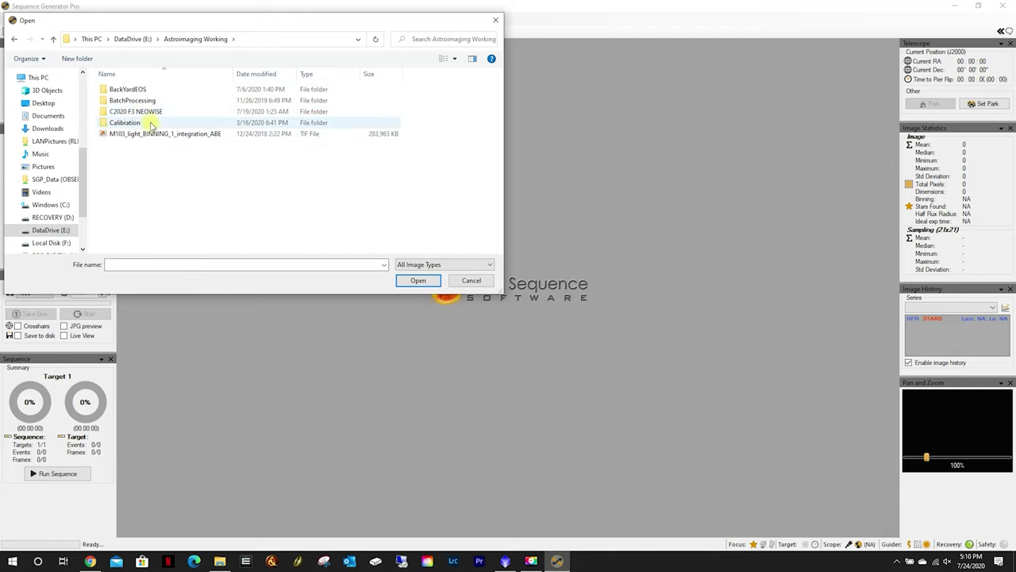
{"action": "left_click", "coordinate": [144, 114]}
{"action": "double_click", "coordinate": [143, 114]}
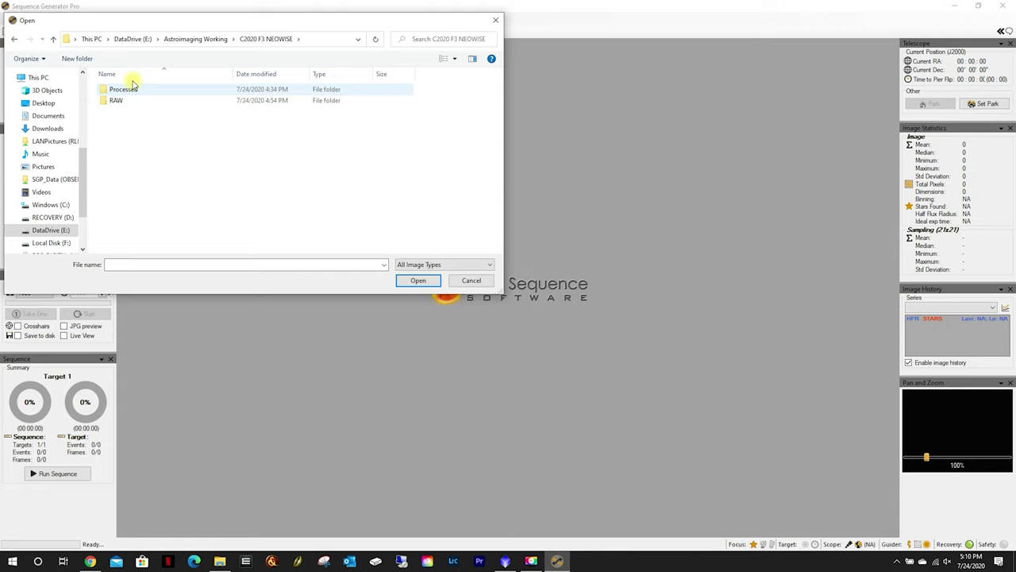
{"action": "double_click", "coordinate": [118, 102]}
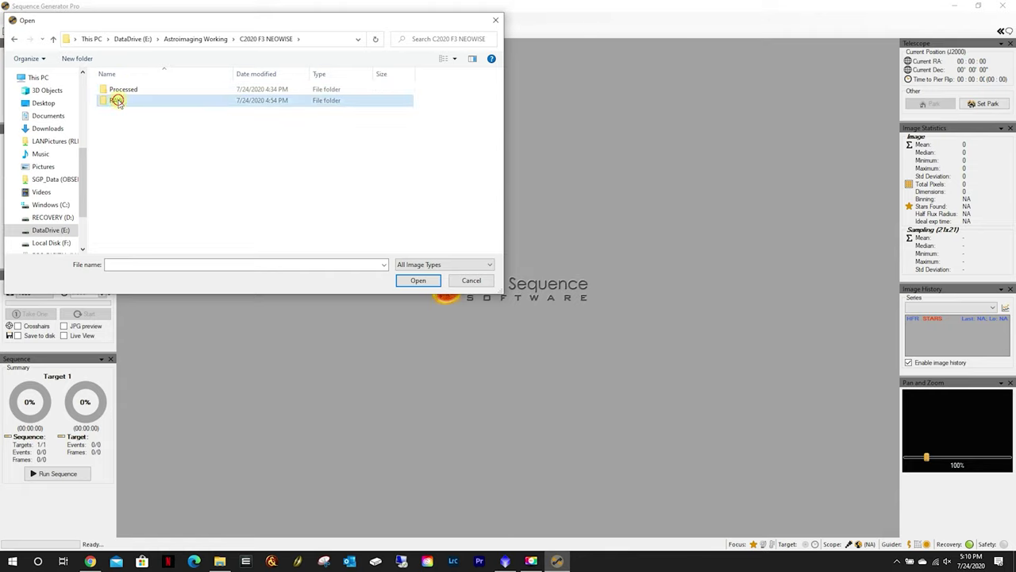
{"action": "left_click", "coordinate": [133, 113]}
{"action": "double_click", "coordinate": [133, 112]}
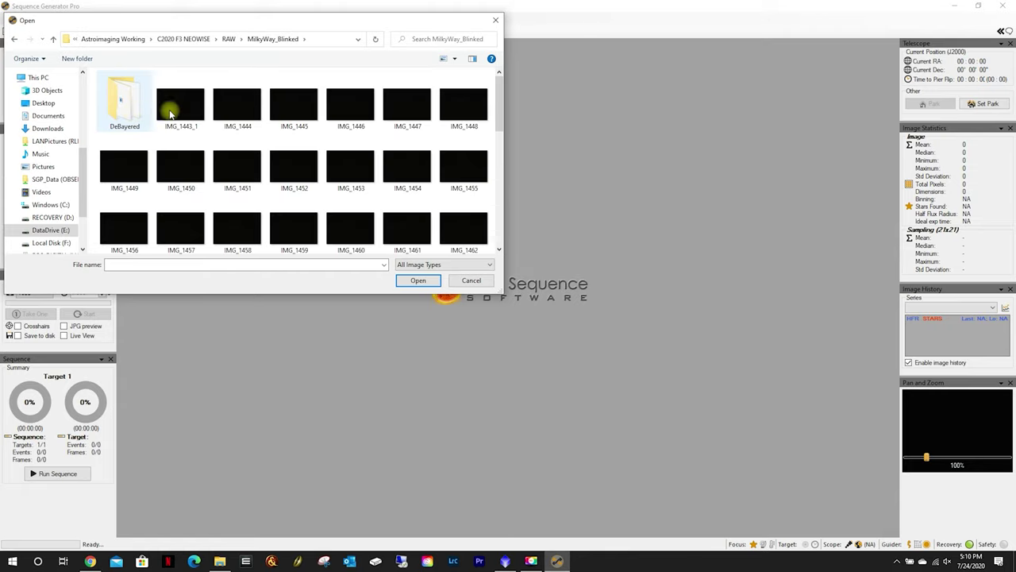
{"action": "left_click", "coordinate": [178, 105]}
{"action": "left_click", "coordinate": [411, 281]}
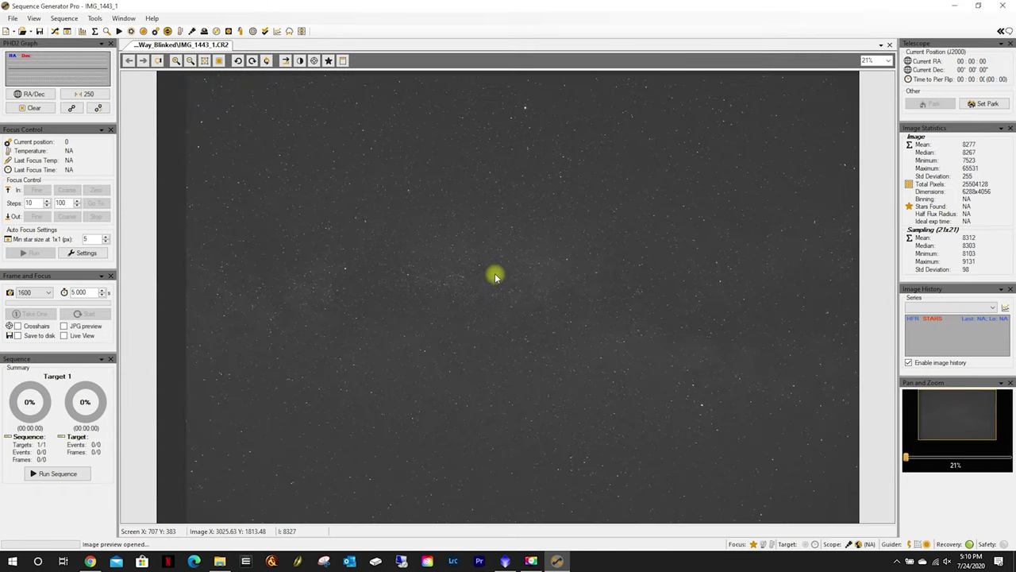
- Blind plate solve IMG_1443_1, giving RA 20:01:15, Dec 30°52'40" and scale 41.65
{"action": "right_click", "coordinate": [492, 233]}
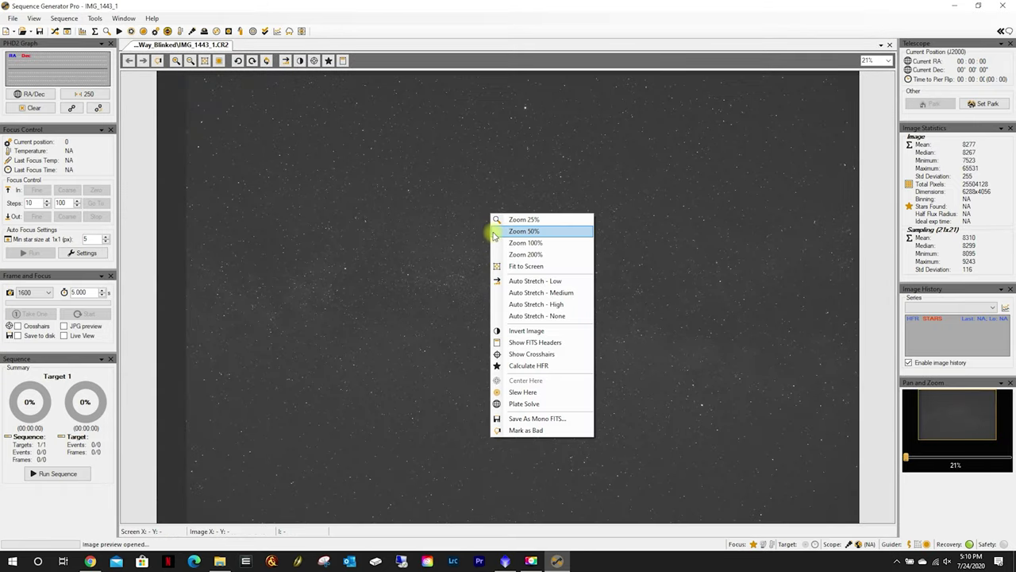
{"action": "left_click", "coordinate": [525, 403]}
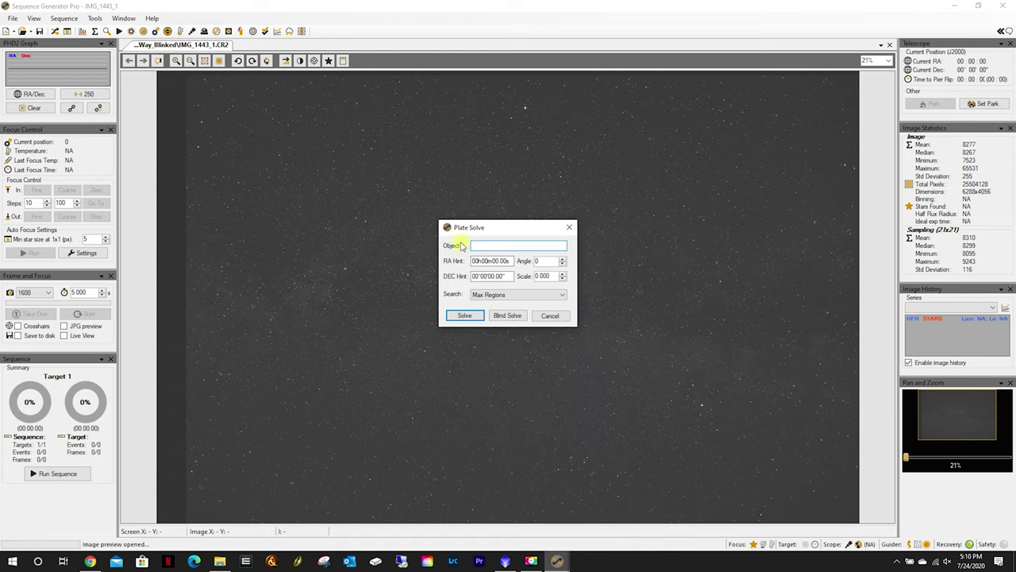
{"action": "left_click", "coordinate": [510, 317]}
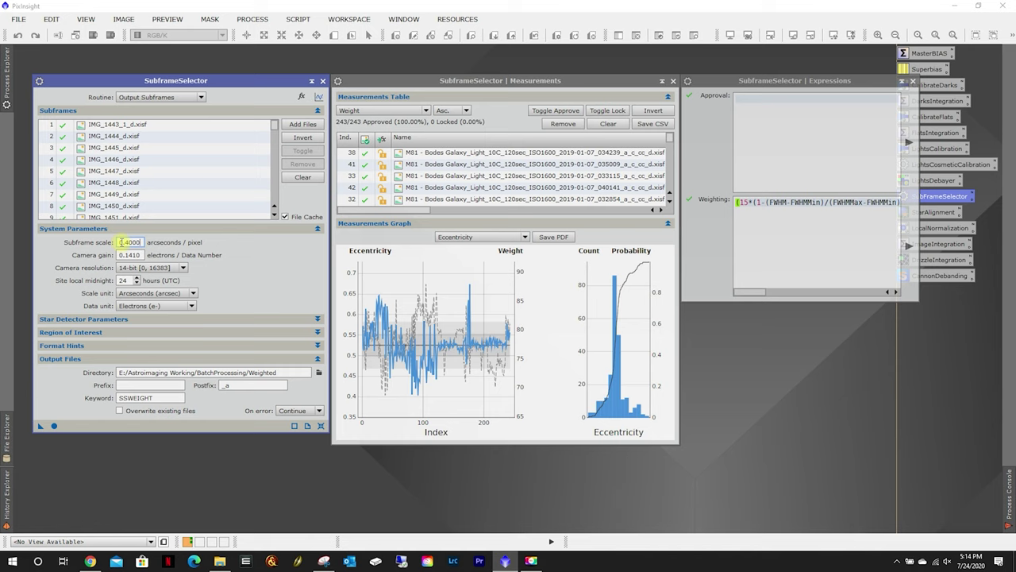
- Enter subframe scale 41.650, choose the Measure Subframes routine, and measure all 59 frames
{"action": "left_click_drag", "start_coordinate": [120, 242], "coordinate": [165, 244]}
{"action": "type", "text": "41.650"}
{"action": "left_click", "coordinate": [202, 98]}
{"action": "left_click", "coordinate": [150, 111]}
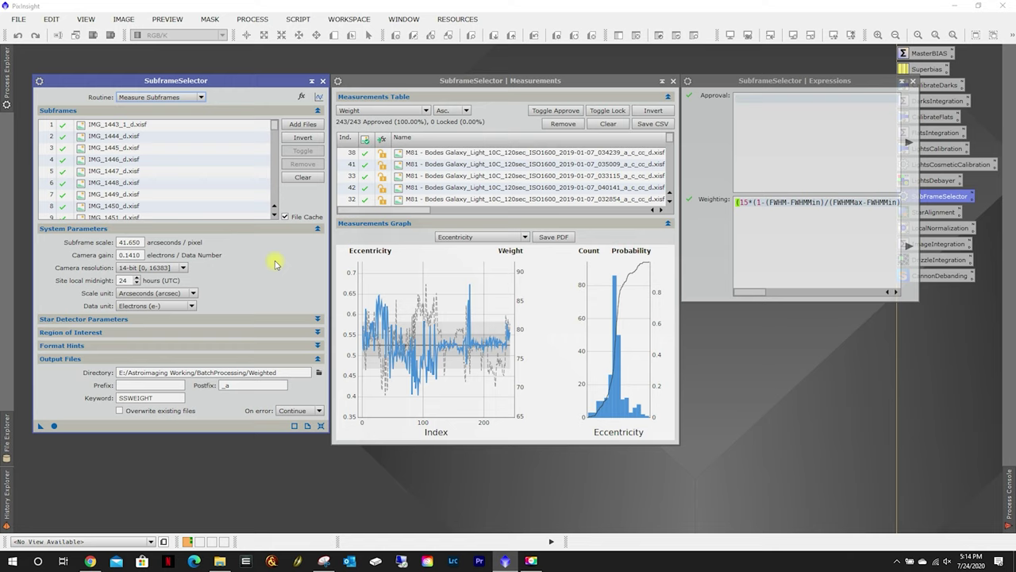
{"action": "left_click", "coordinate": [54, 426]}
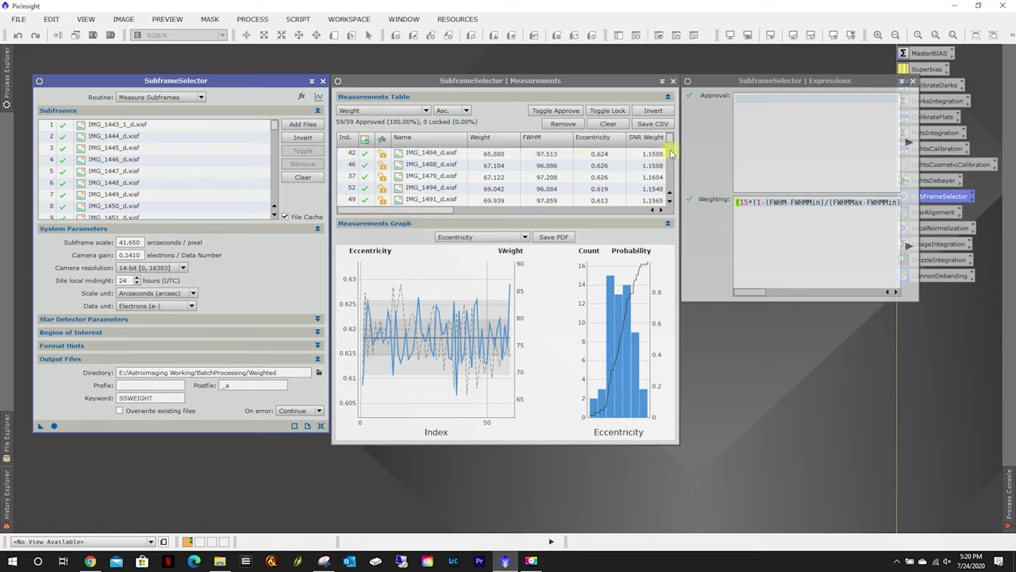
- Review IMG_1458_d's measurements, then create a Weighted folder in MilkyWay_Blinked as output directory
{"action": "left_click_drag", "start_coordinate": [669, 139], "coordinate": [675, 191]}
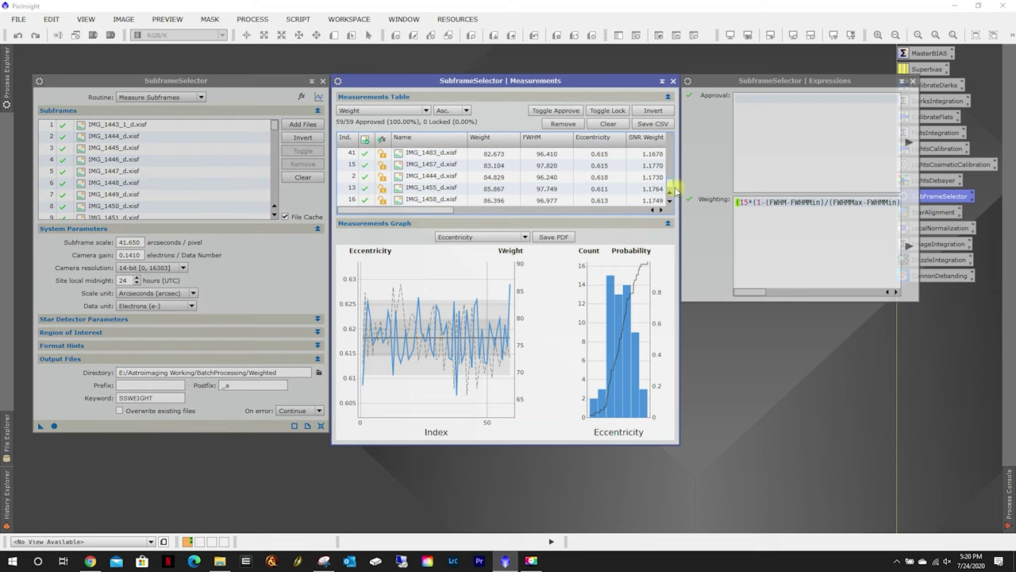
{"action": "left_click", "coordinate": [446, 200]}
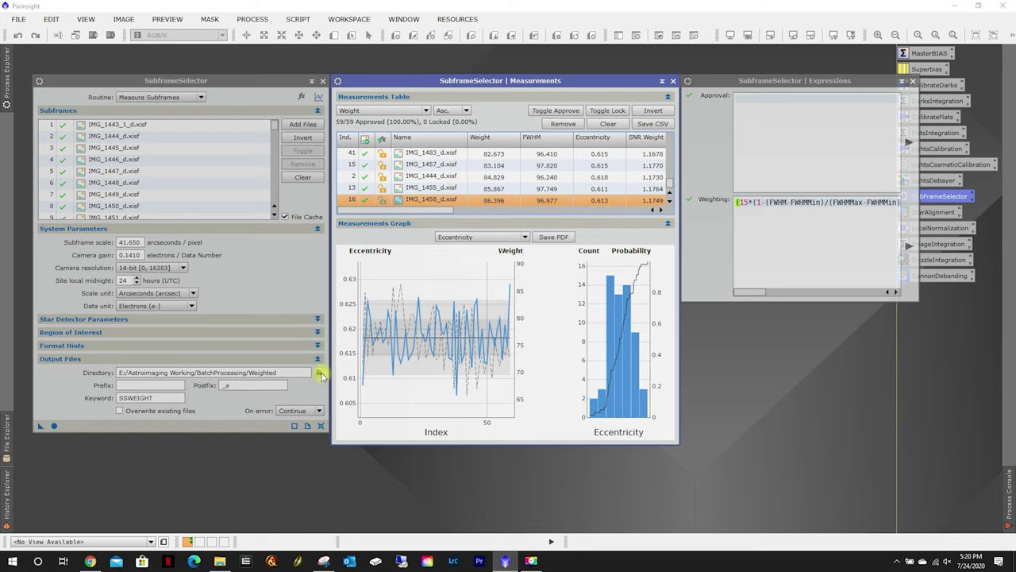
{"action": "left_click", "coordinate": [320, 374]}
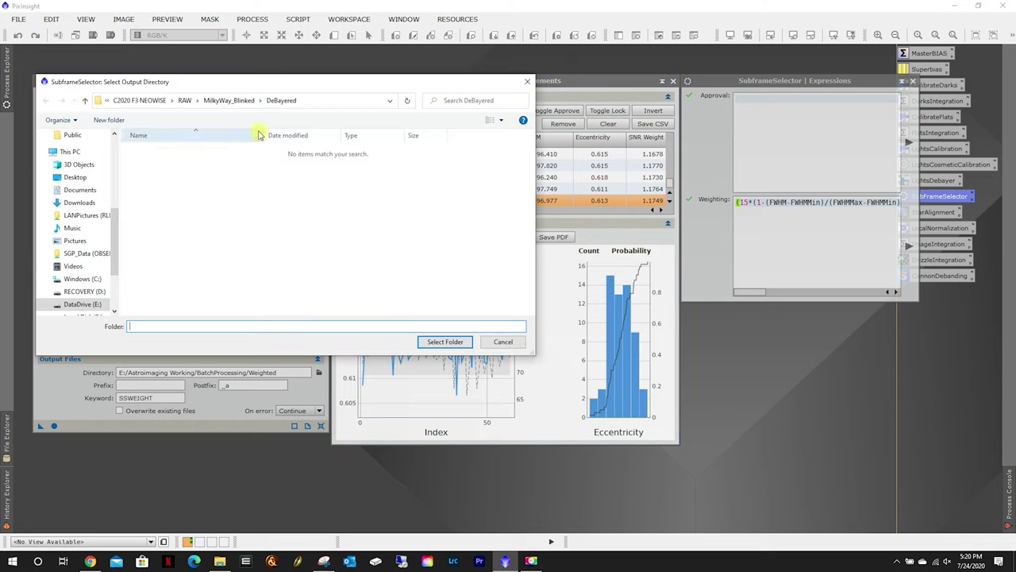
{"action": "left_click", "coordinate": [252, 100]}
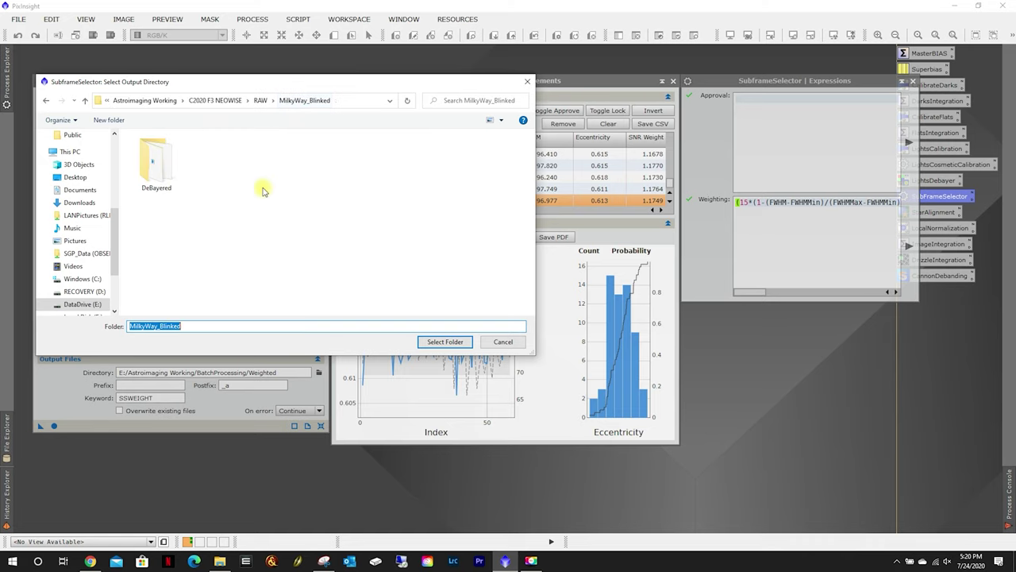
{"action": "left_click", "coordinate": [120, 126]}
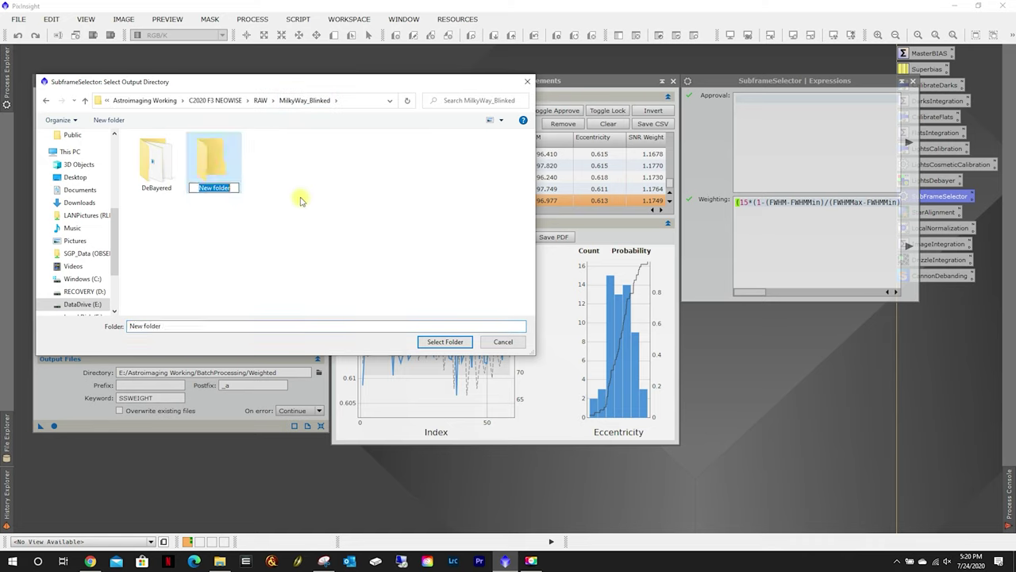
{"action": "type", "text": "Weighted"}
{"action": "left_click", "coordinate": [208, 162]}
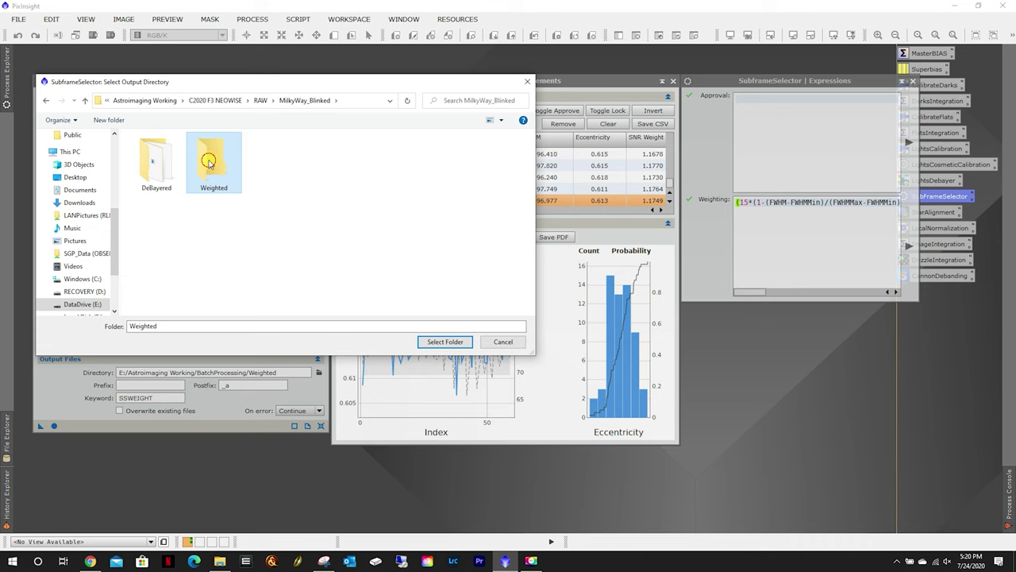
{"action": "left_click", "coordinate": [445, 342]}
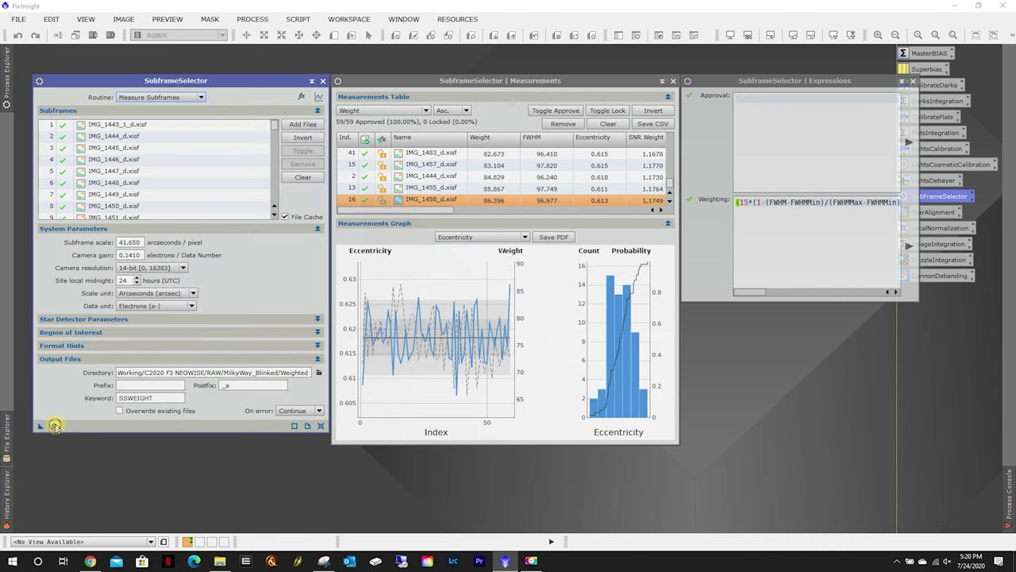
{"action": "left_click", "coordinate": [198, 97]}
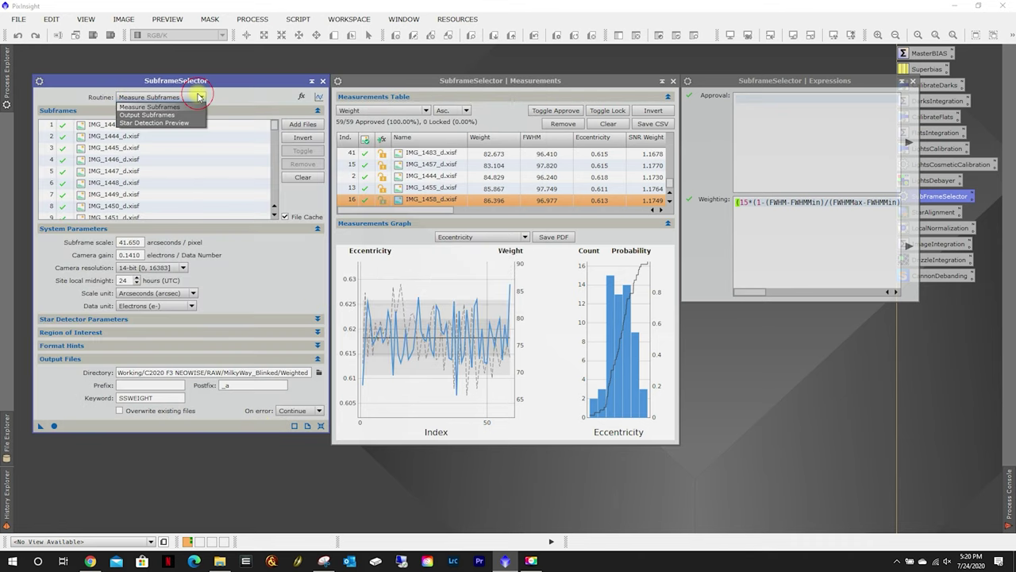
- Rerun the measurement, review the log, and check the output directory path
{"action": "left_click", "coordinate": [158, 109]}
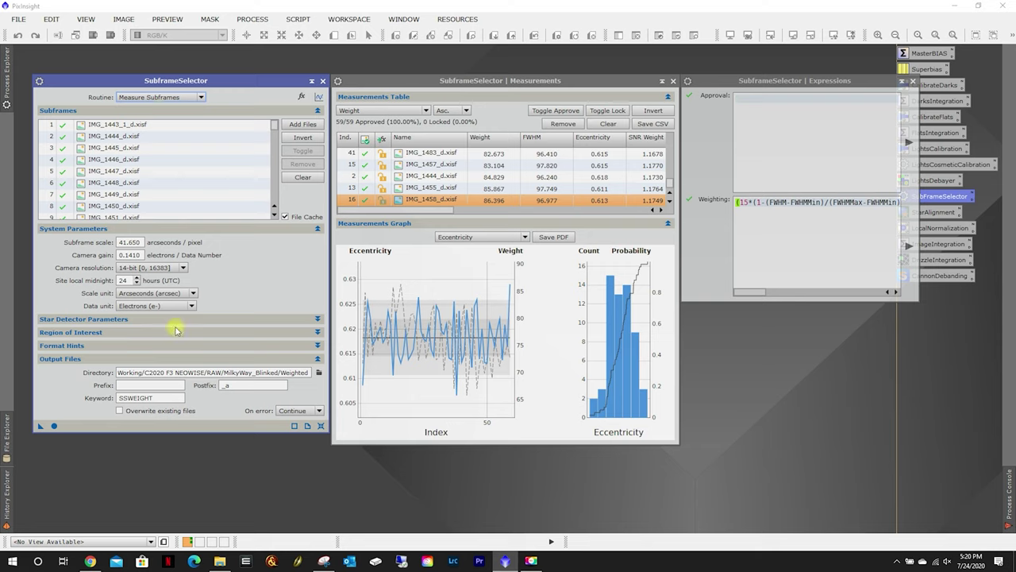
{"action": "left_click", "coordinate": [55, 428]}
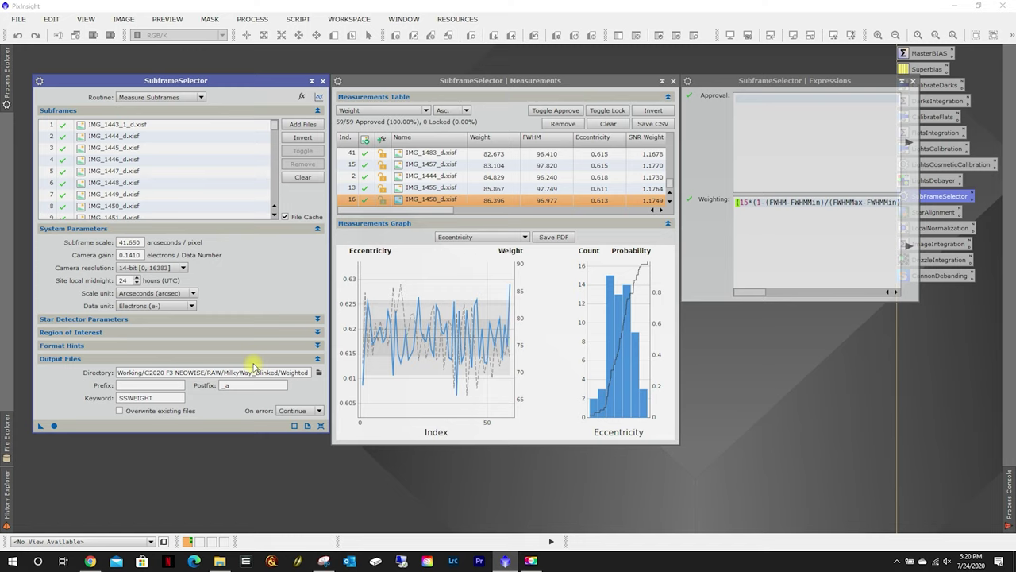
{"action": "left_click", "coordinate": [1009, 492]}
{"action": "left_click", "coordinate": [319, 372]}
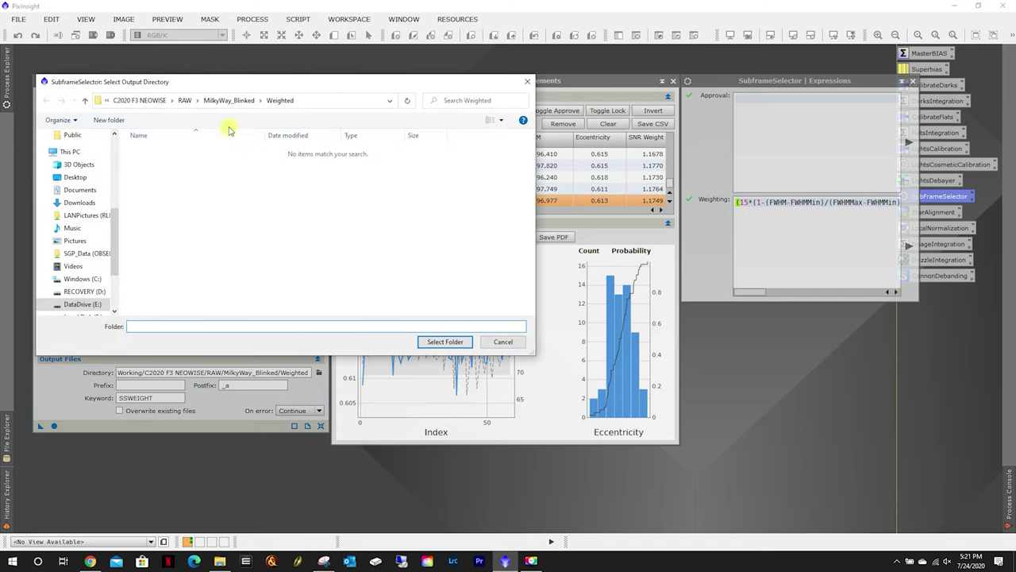
{"action": "left_click", "coordinate": [503, 341]}
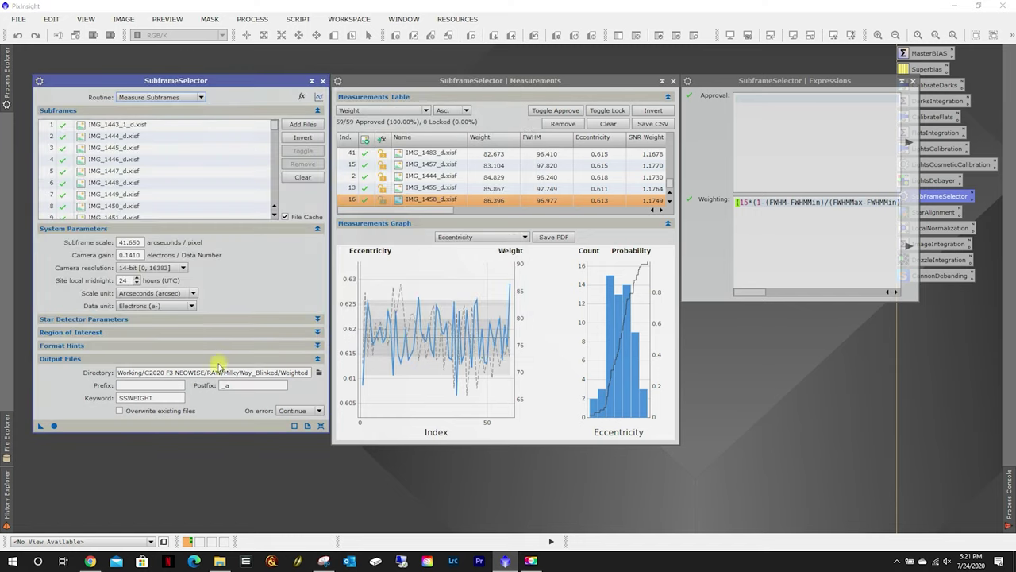
{"action": "triple_click", "coordinate": [215, 373]}
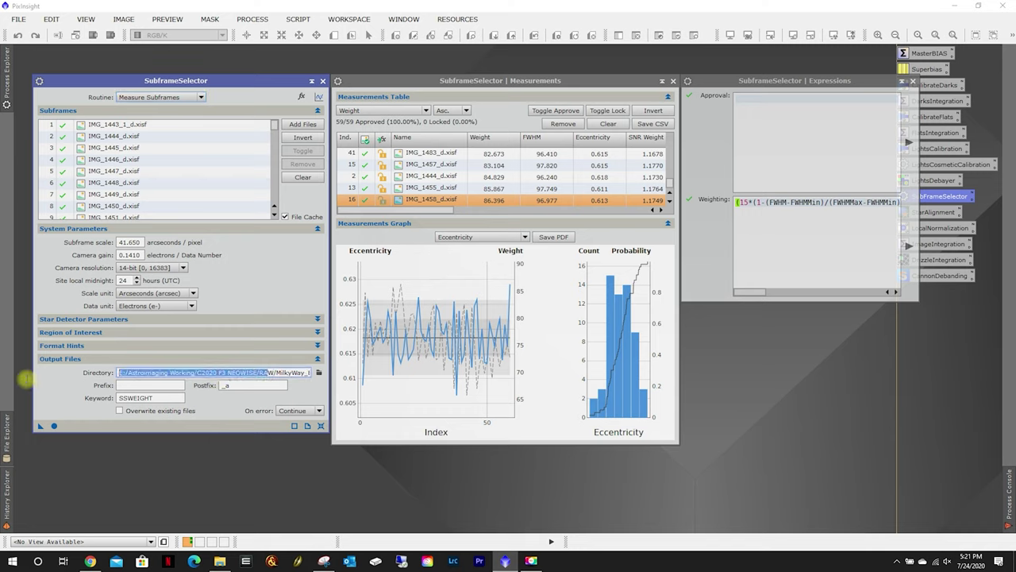
{"action": "left_click", "coordinate": [215, 371]}
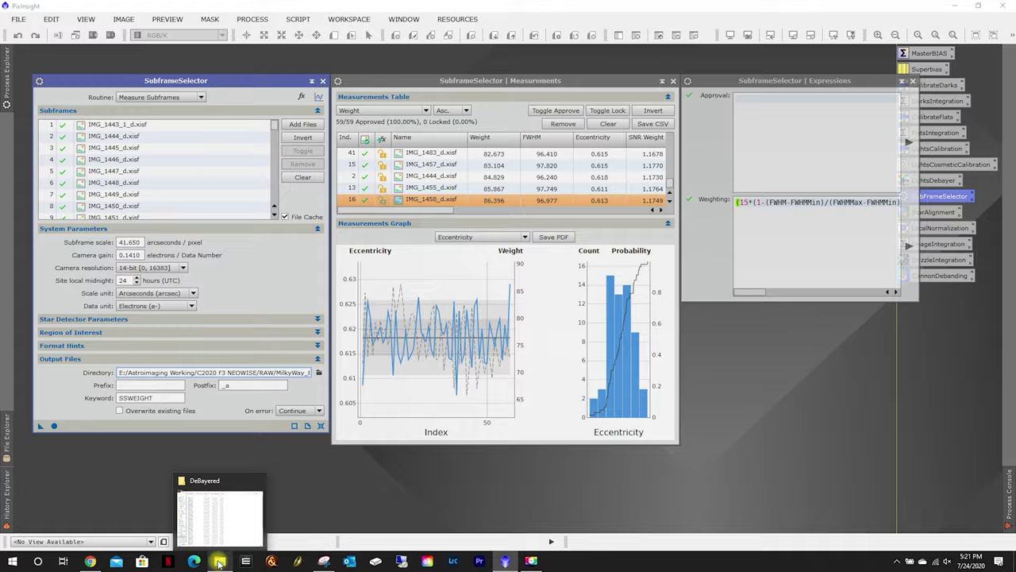
- Check in File Explorer that the Weighted folder is still empty, then return to SubframeSelector
{"action": "left_click", "coordinate": [219, 562]}
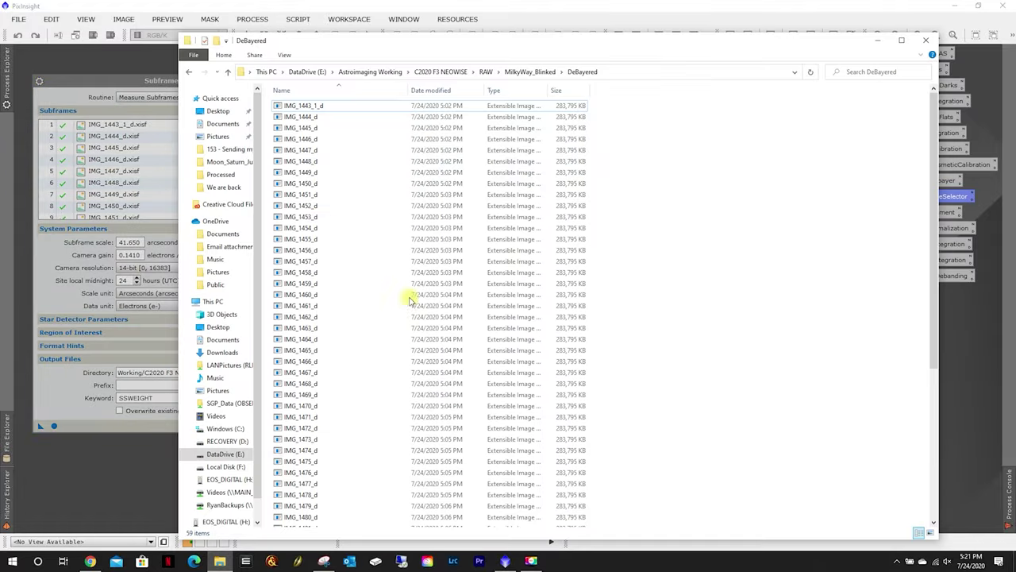
{"action": "left_click", "coordinate": [531, 73]}
{"action": "double_click", "coordinate": [359, 118]}
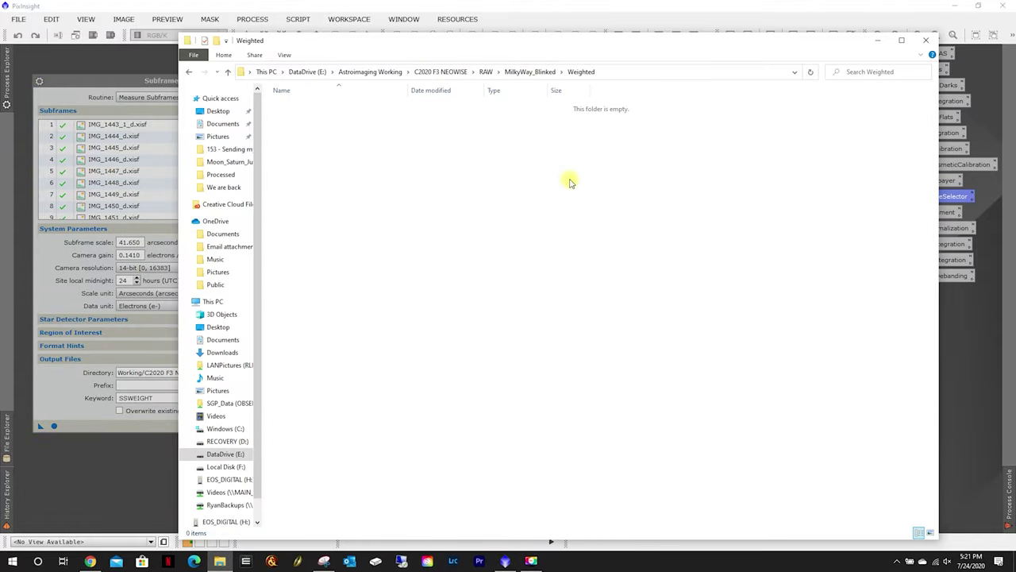
{"action": "left_click", "coordinate": [505, 6]}
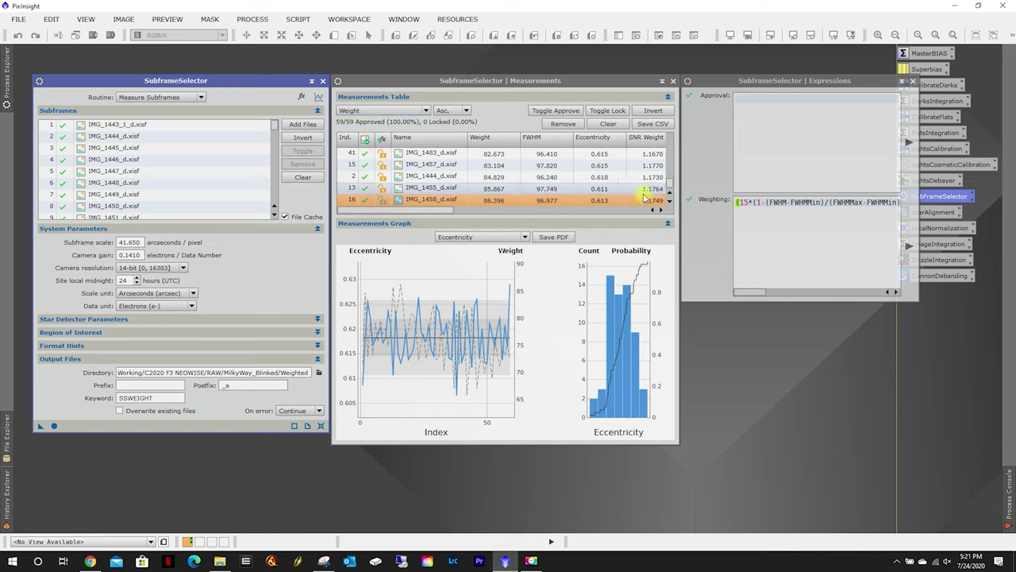
{"action": "left_click_drag", "start_coordinate": [670, 187], "coordinate": [675, 127]}
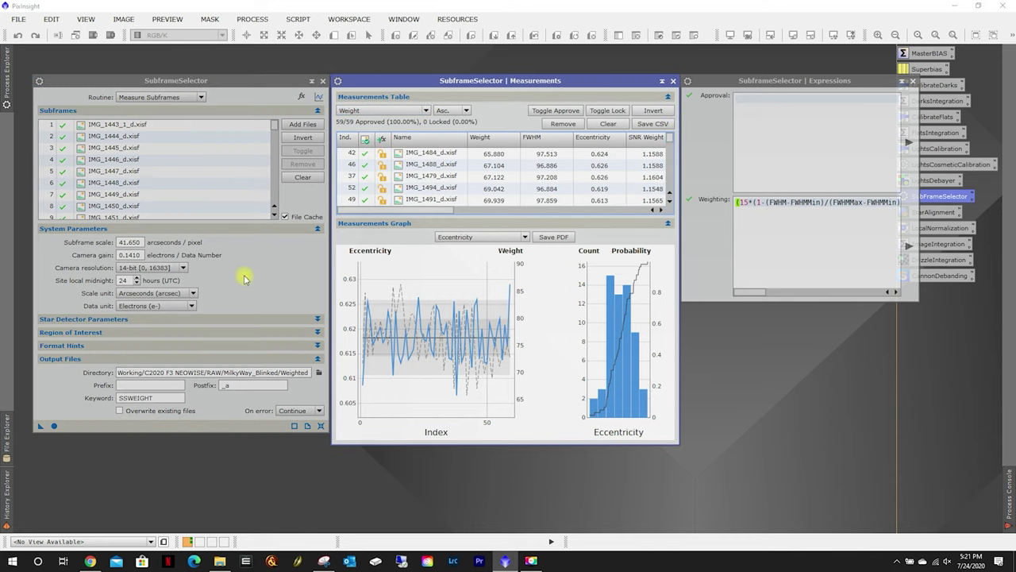
{"action": "left_click", "coordinate": [226, 409]}
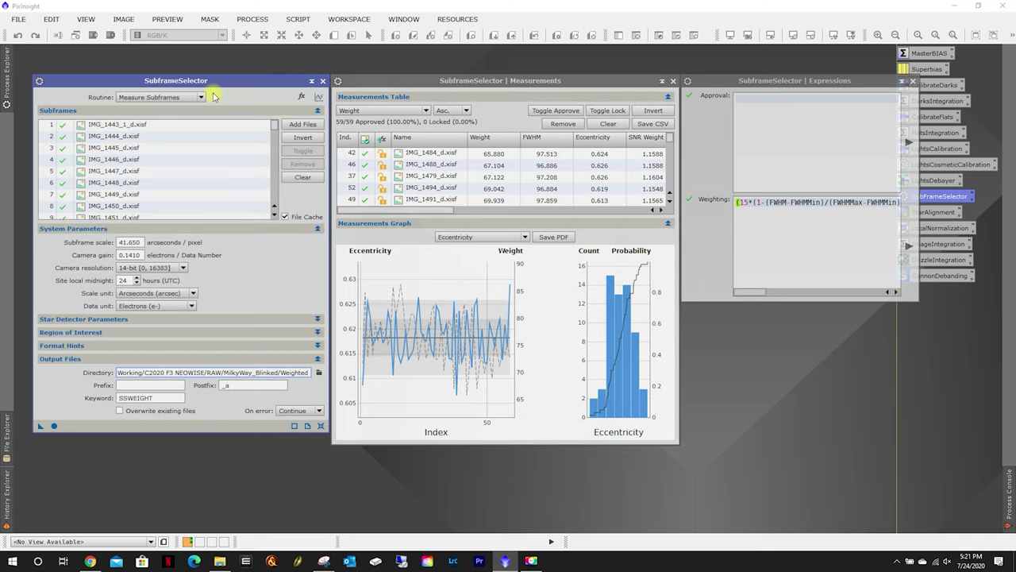
- Run the Output Subframes routine to write all 59 weighted frames, then close the windows
{"action": "left_click", "coordinate": [41, 425]}
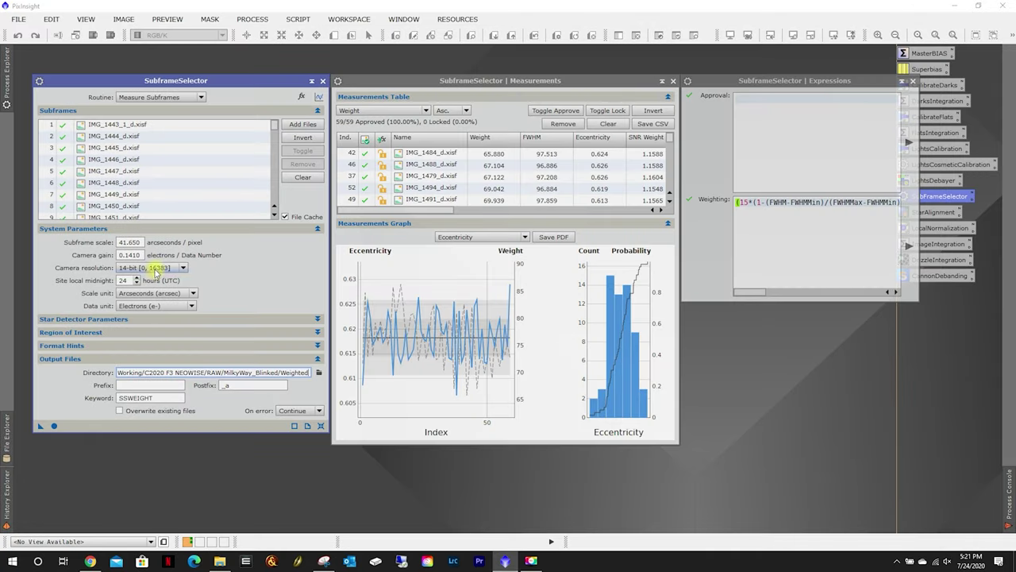
{"action": "left_click", "coordinate": [141, 318]}
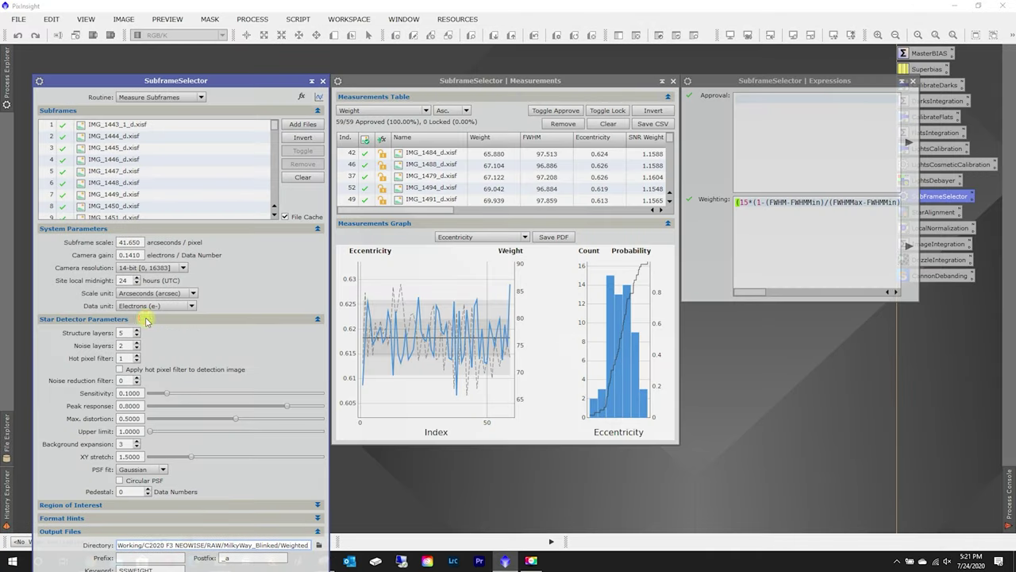
{"action": "left_click", "coordinate": [187, 96]}
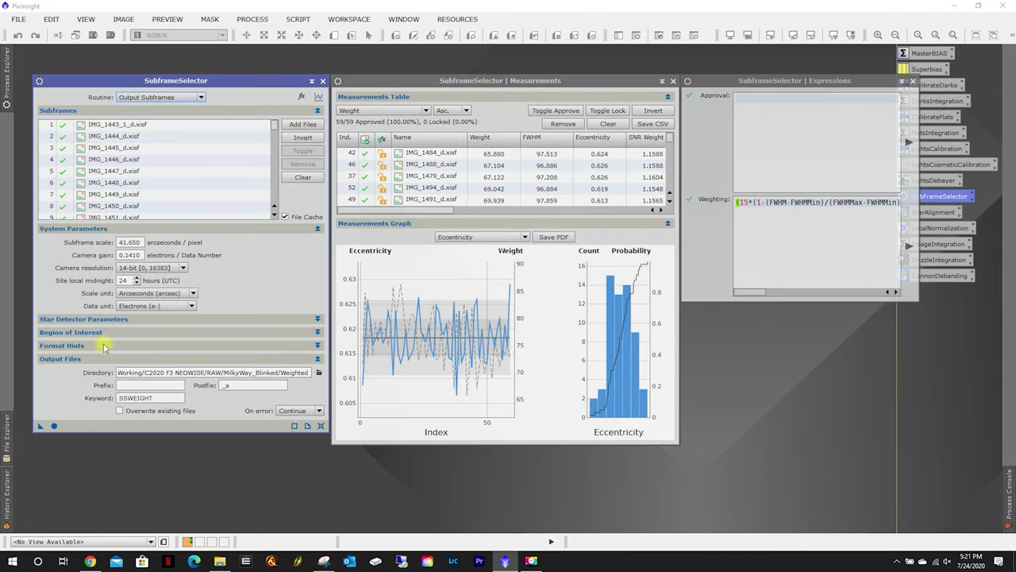
{"action": "left_click", "coordinate": [41, 426]}
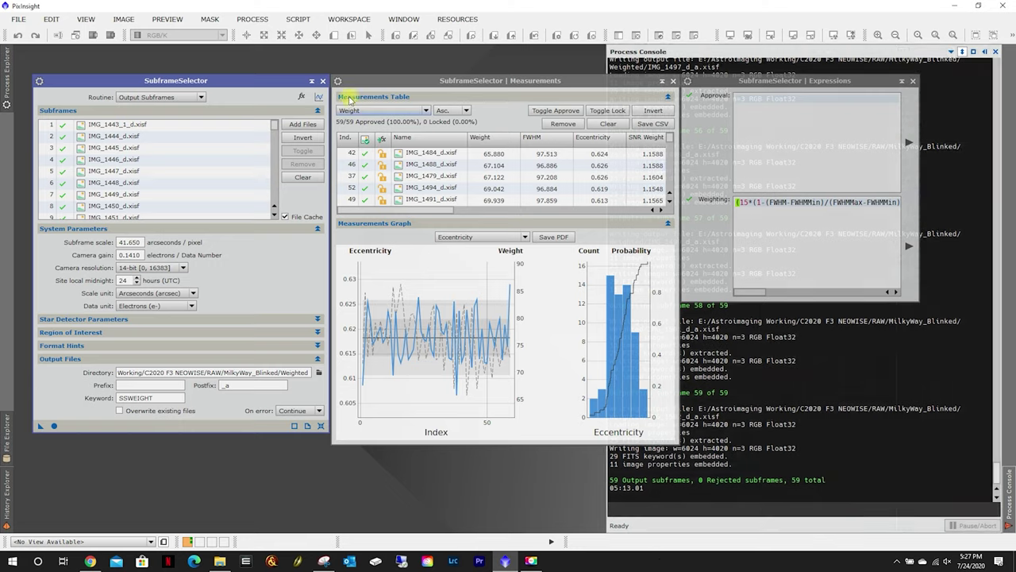
{"action": "left_click", "coordinate": [322, 82]}
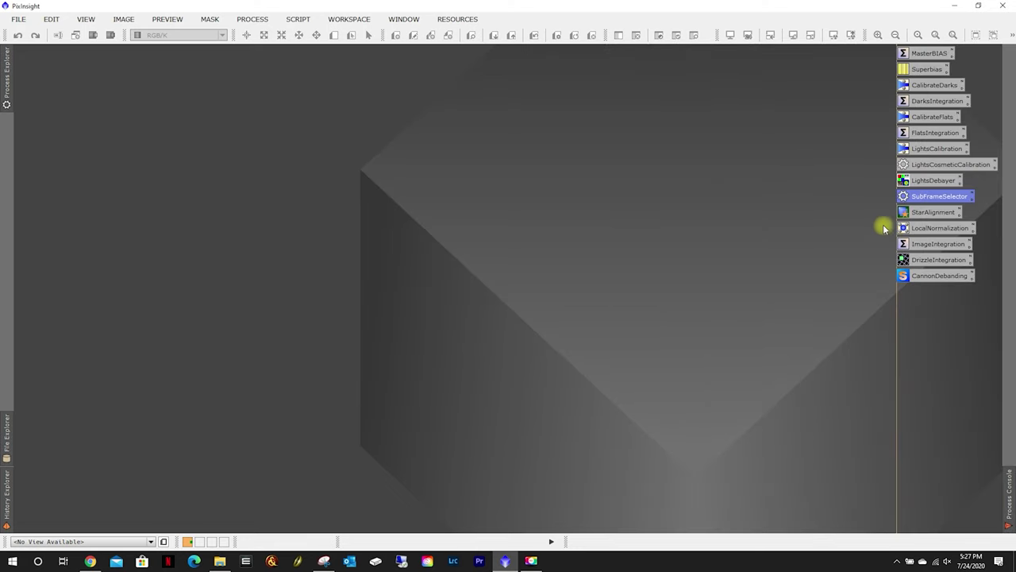
- Set StarAlignment's reference image to weighted IMG_1458_d_a from the Weighted folder
{"action": "double_click", "coordinate": [930, 212]}
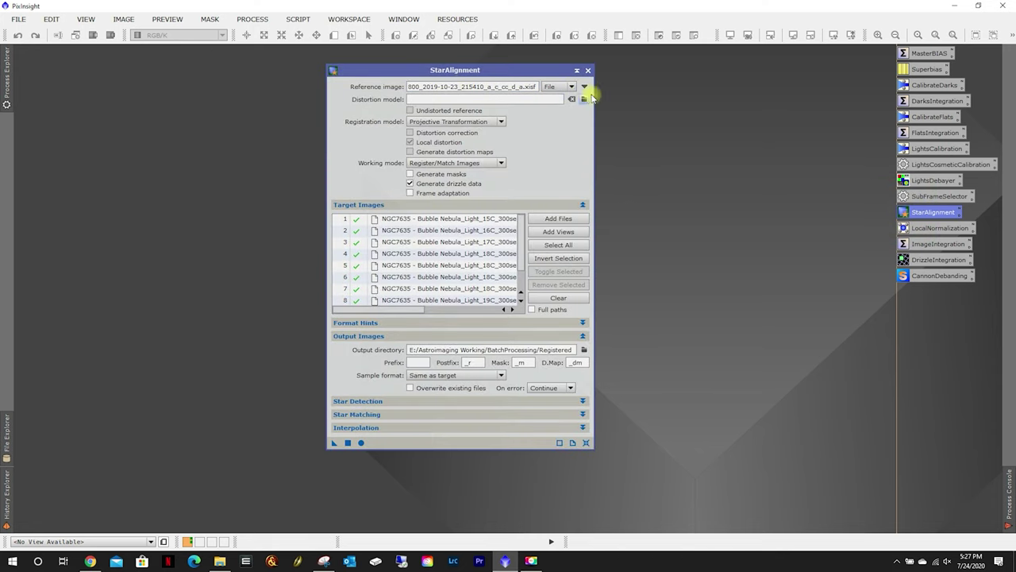
{"action": "left_click", "coordinate": [572, 87]}
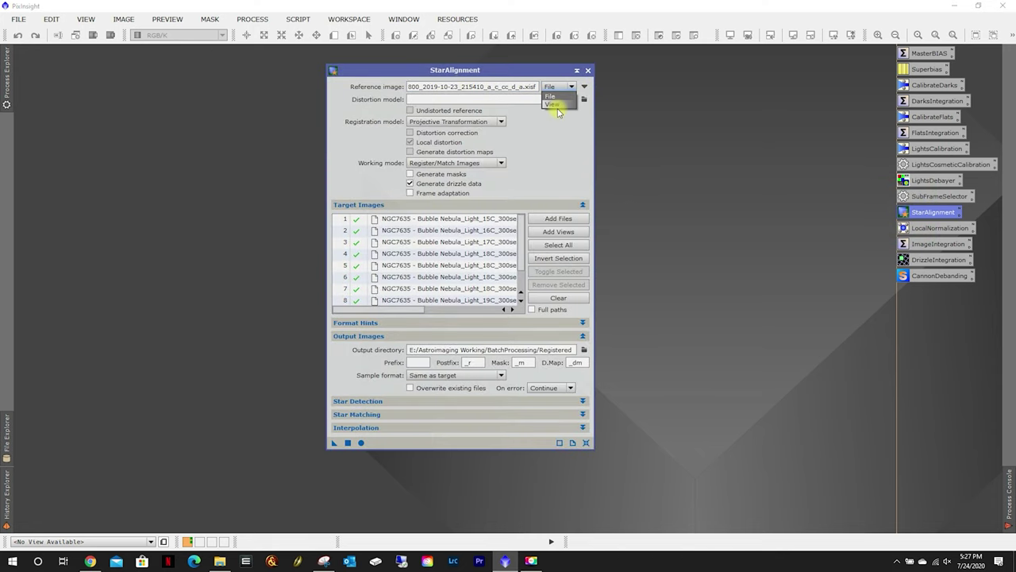
{"action": "left_click", "coordinate": [555, 105]}
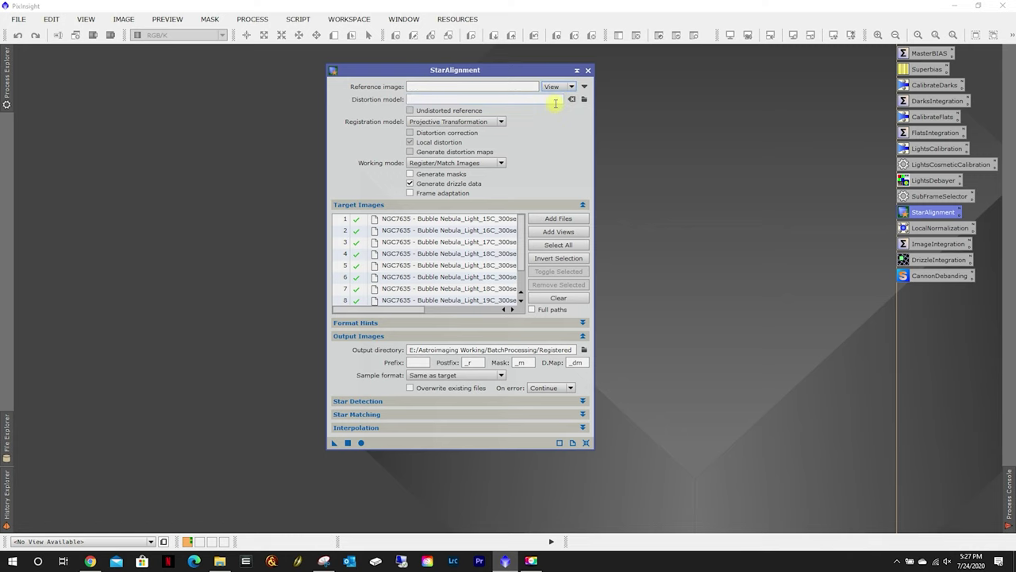
{"action": "left_click", "coordinate": [584, 86]}
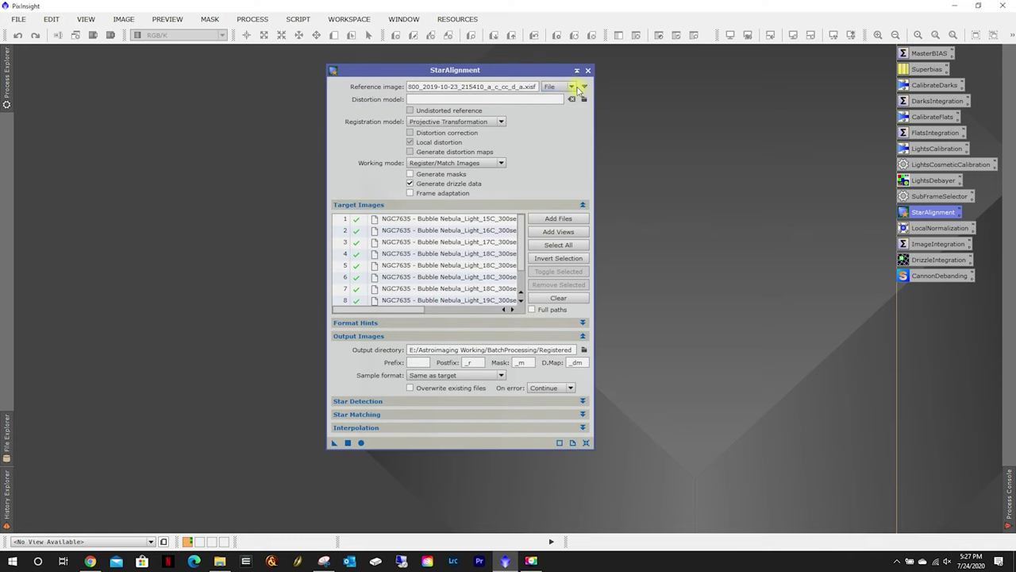
{"action": "left_click", "coordinate": [585, 87]}
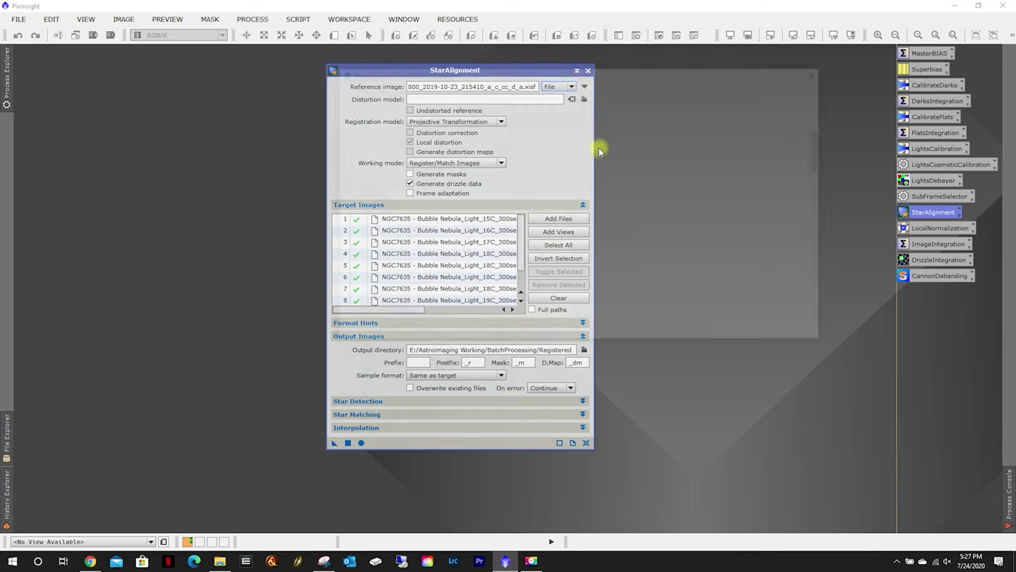
{"action": "scroll", "coordinate": [480, 200], "scroll_direction": "down", "scroll_amount": 3}
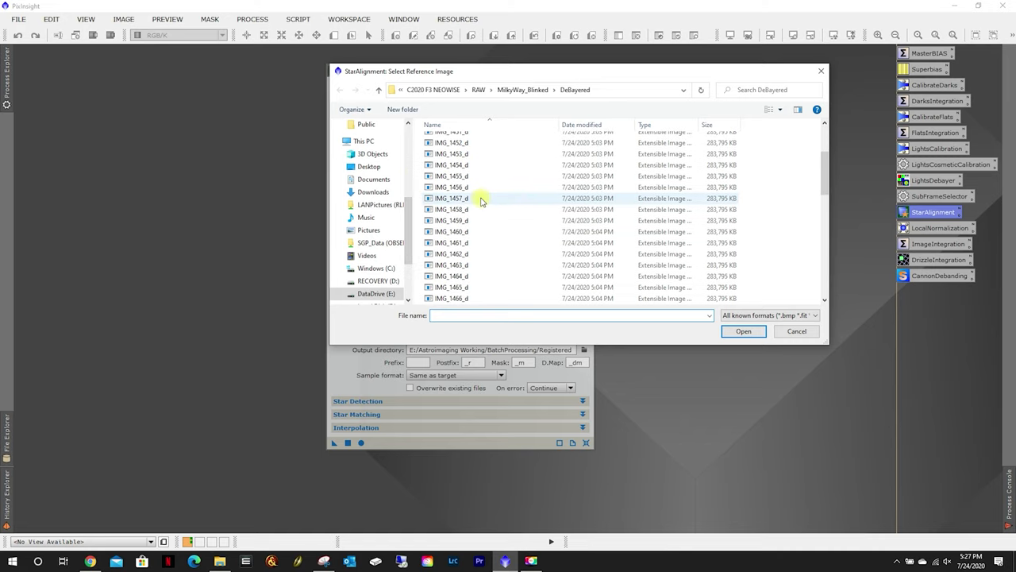
{"action": "scroll", "coordinate": [480, 200], "scroll_direction": "up", "scroll_amount": 1}
{"action": "left_click", "coordinate": [465, 236]}
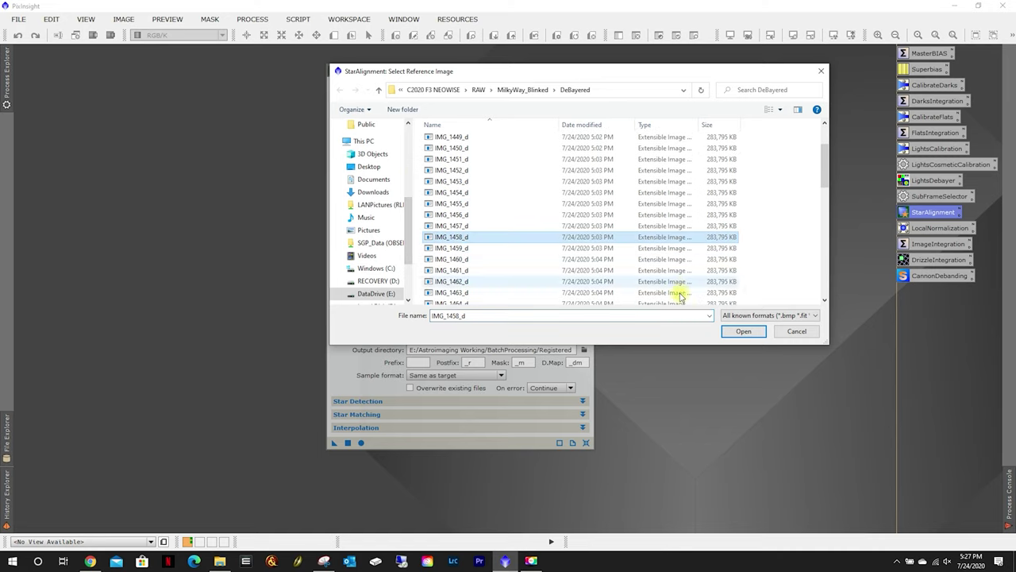
{"action": "left_click", "coordinate": [523, 90]}
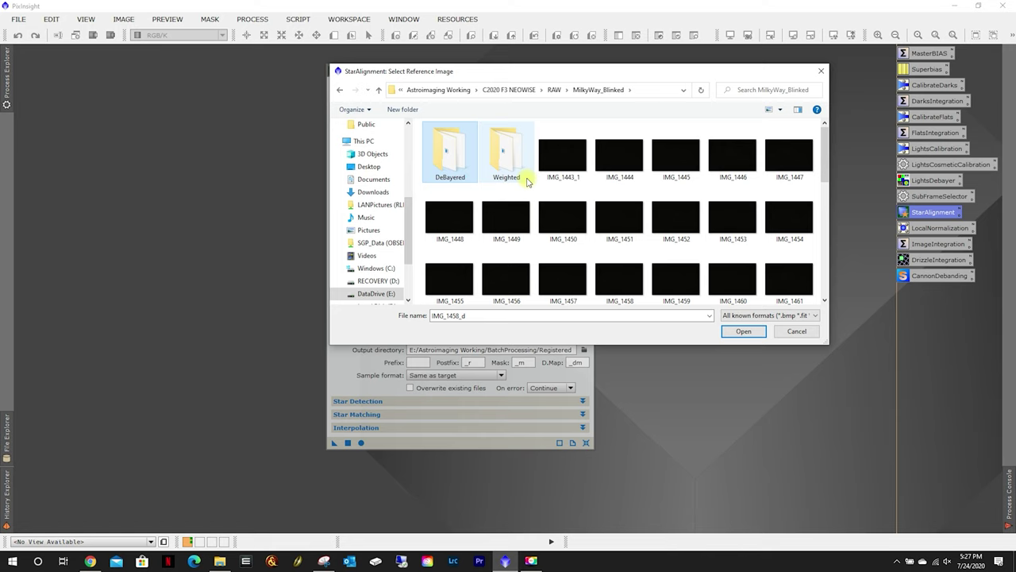
{"action": "double_click", "coordinate": [506, 152]}
{"action": "scroll", "coordinate": [475, 226], "scroll_direction": "down", "scroll_amount": 1}
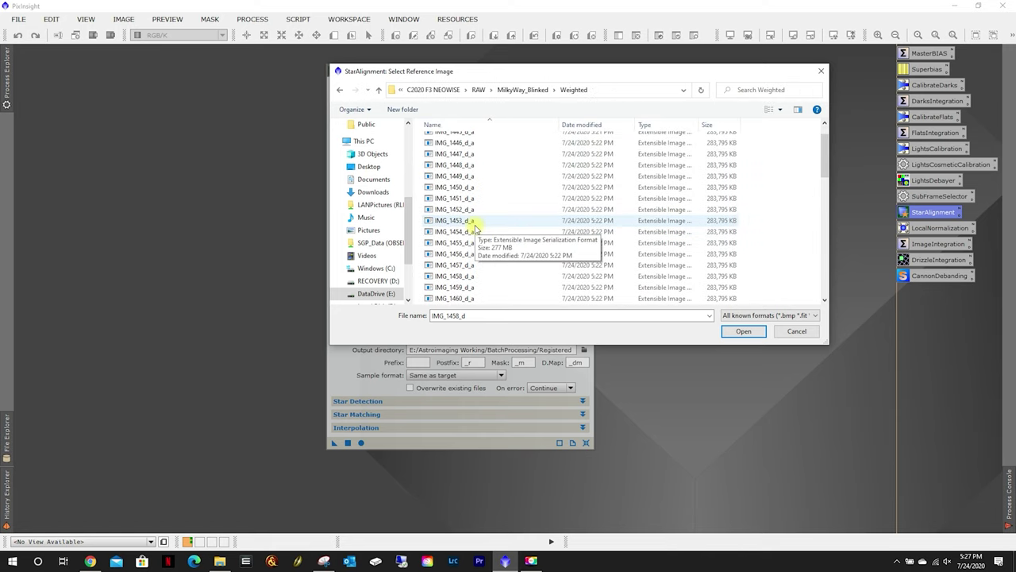
{"action": "left_click", "coordinate": [454, 276]}
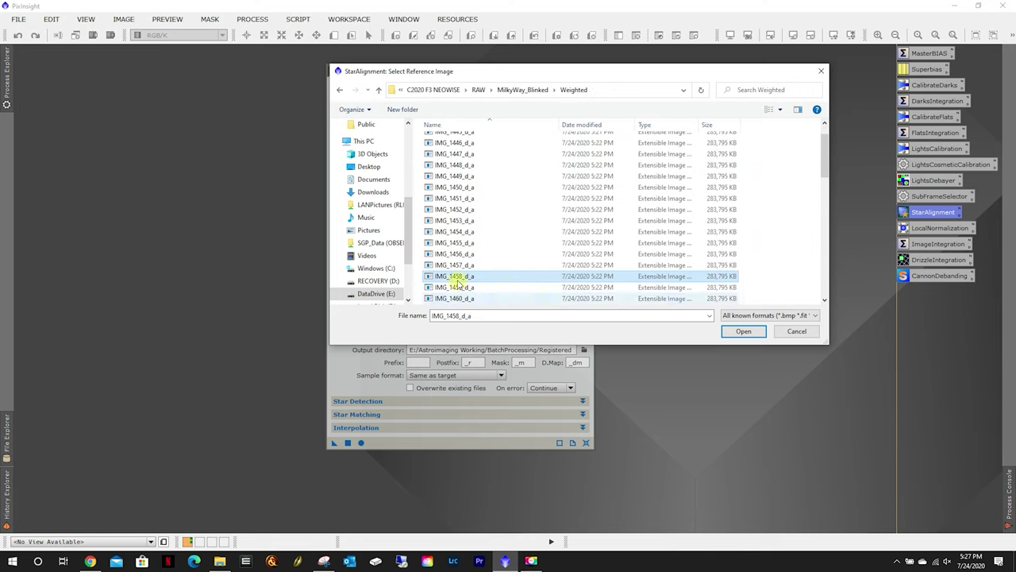
{"action": "left_click", "coordinate": [739, 331]}
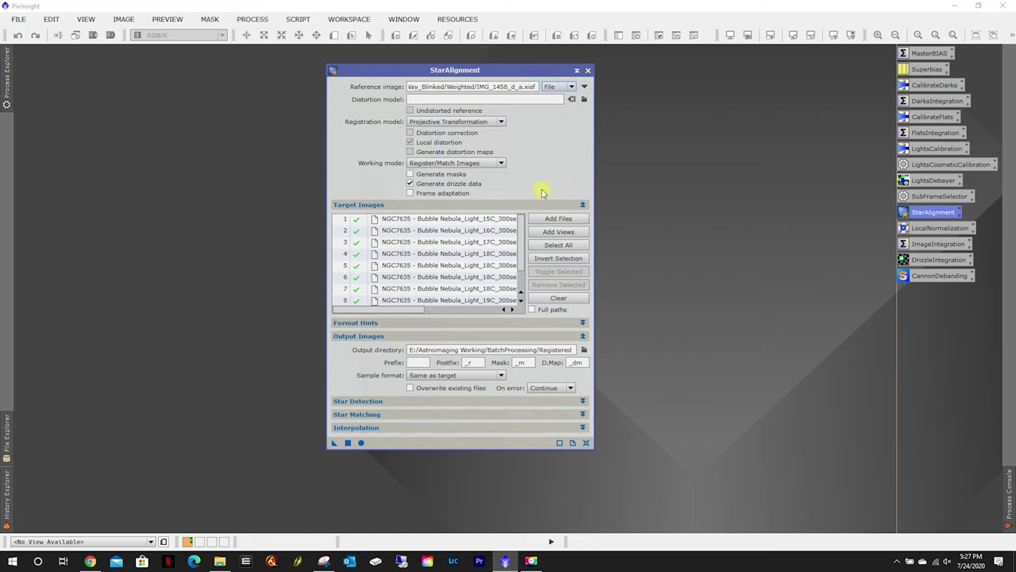
- Replace the target list with all weighted frames from the Weighted folder
{"action": "left_click", "coordinate": [564, 295]}
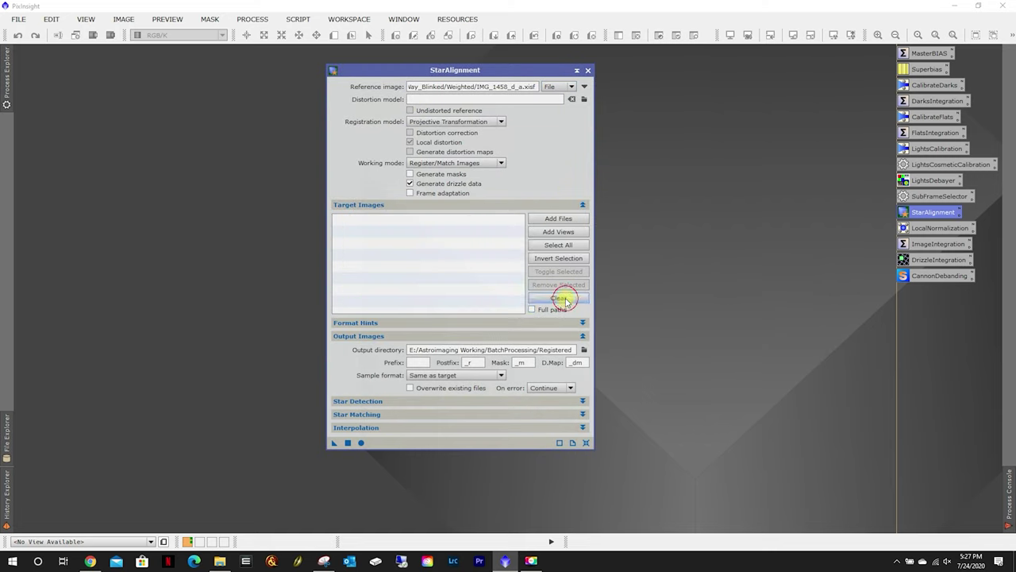
{"action": "left_click", "coordinate": [563, 218]}
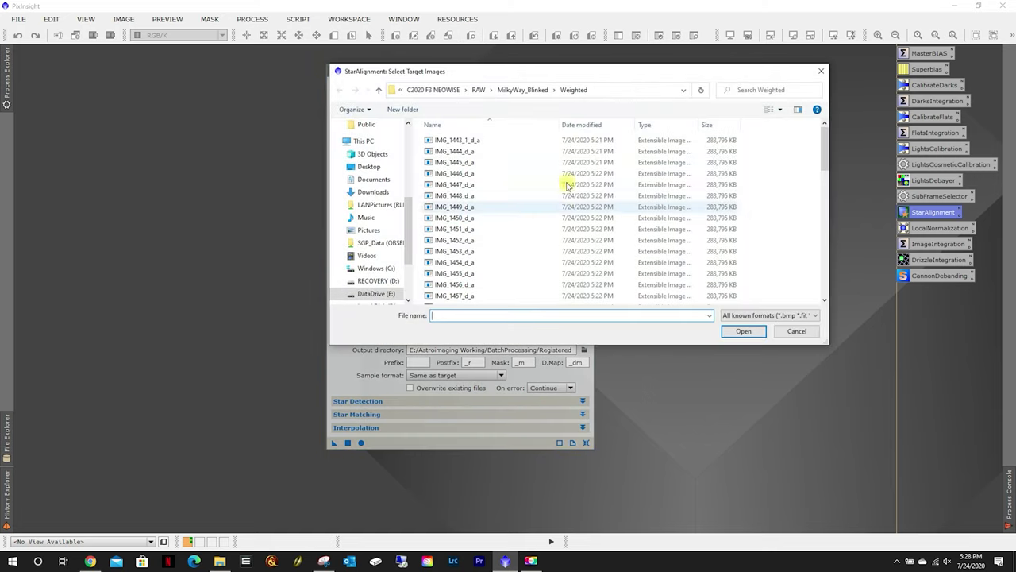
{"action": "left_click", "coordinate": [453, 173]}
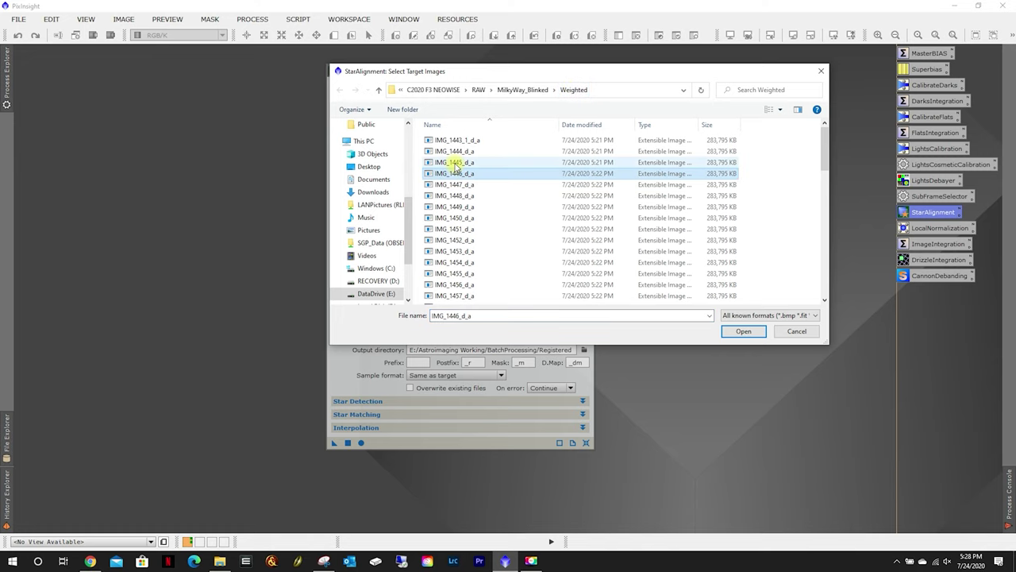
{"action": "key", "text": "ctrl+a"}
{"action": "left_click", "coordinate": [741, 330]}
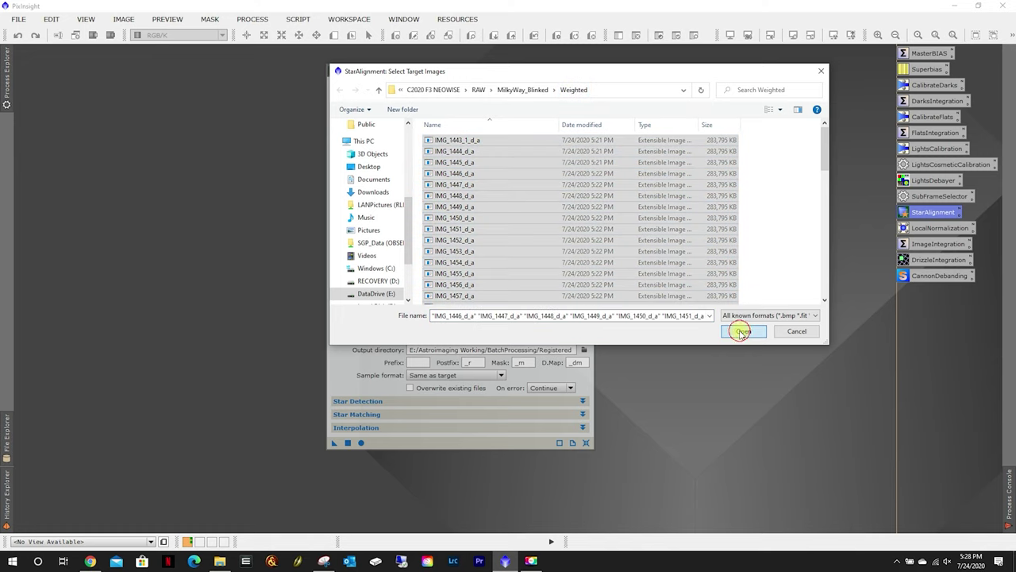
- Create a Registered folder inside MilkyWay_Blinked and set it as the output directory
{"action": "left_click", "coordinate": [584, 349]}
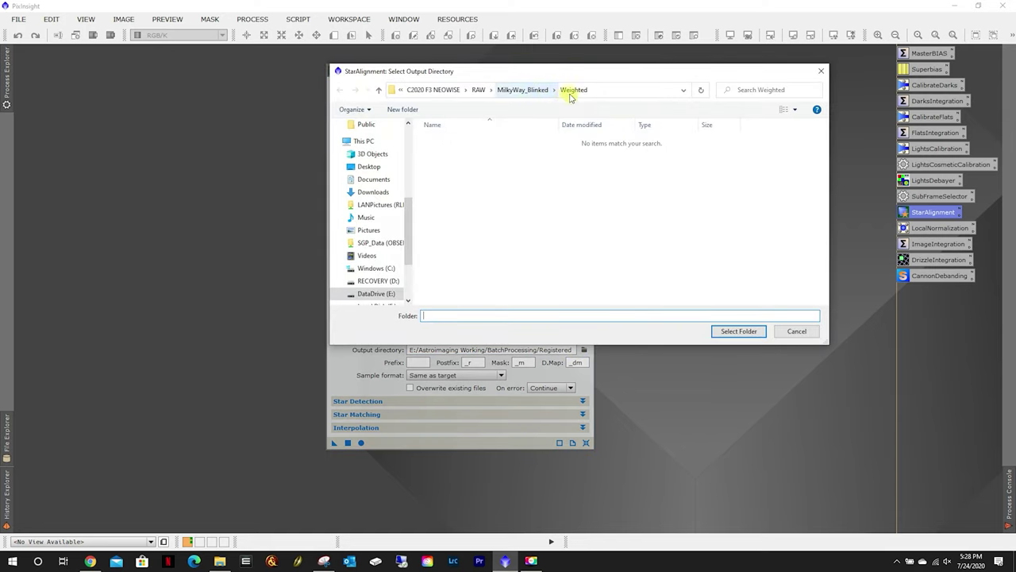
{"action": "left_click", "coordinate": [525, 90]}
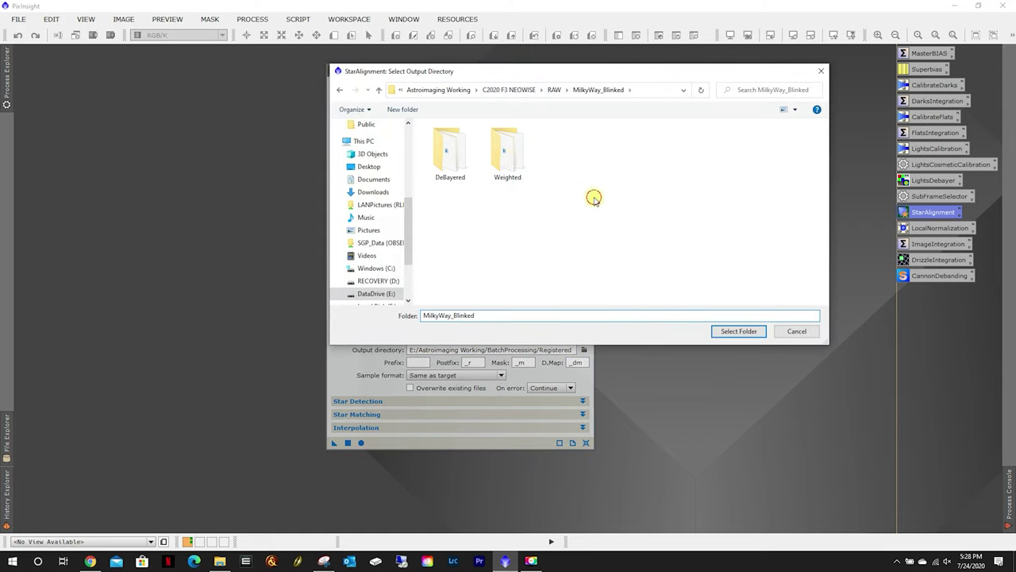
{"action": "left_click", "coordinate": [403, 109]}
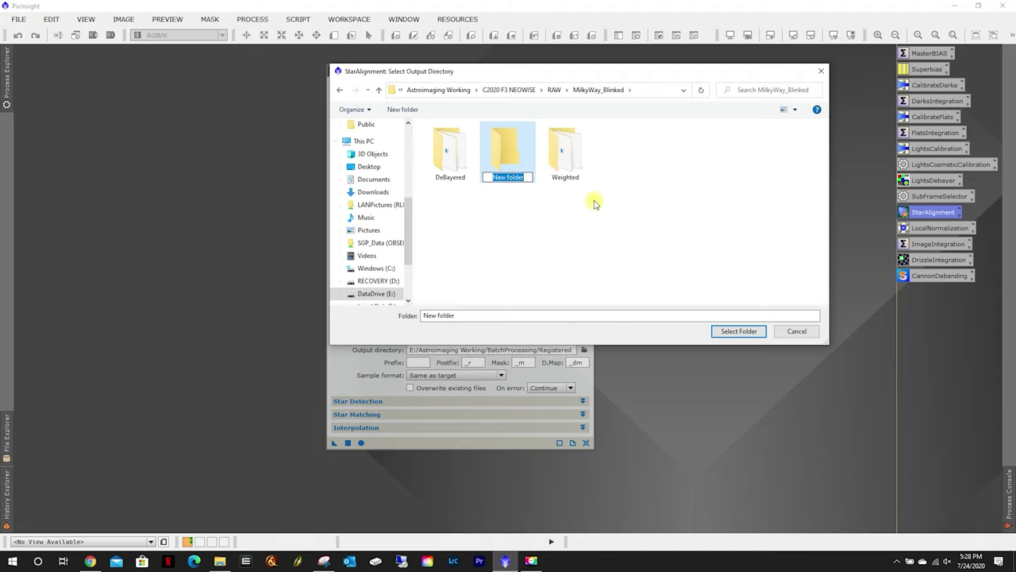
{"action": "type", "text": "Registered"}
{"action": "key", "text": "Return"}
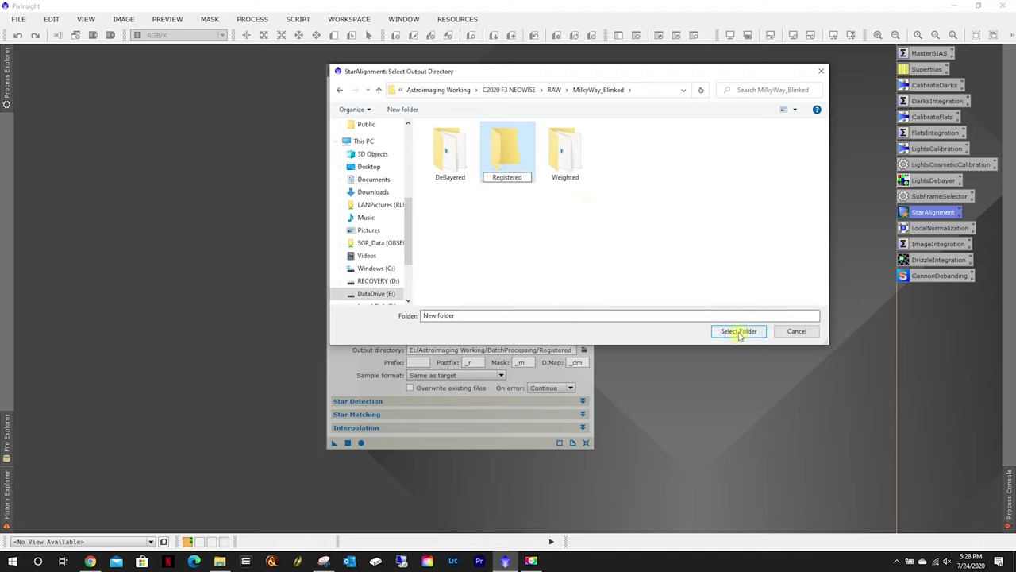
{"action": "key", "text": "Return"}
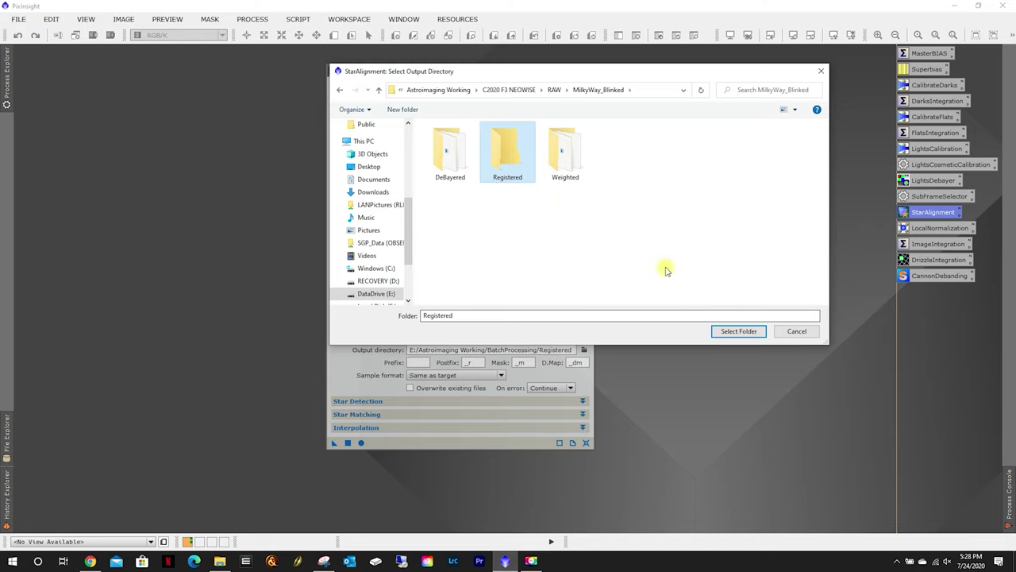
{"action": "double_click", "coordinate": [496, 154]}
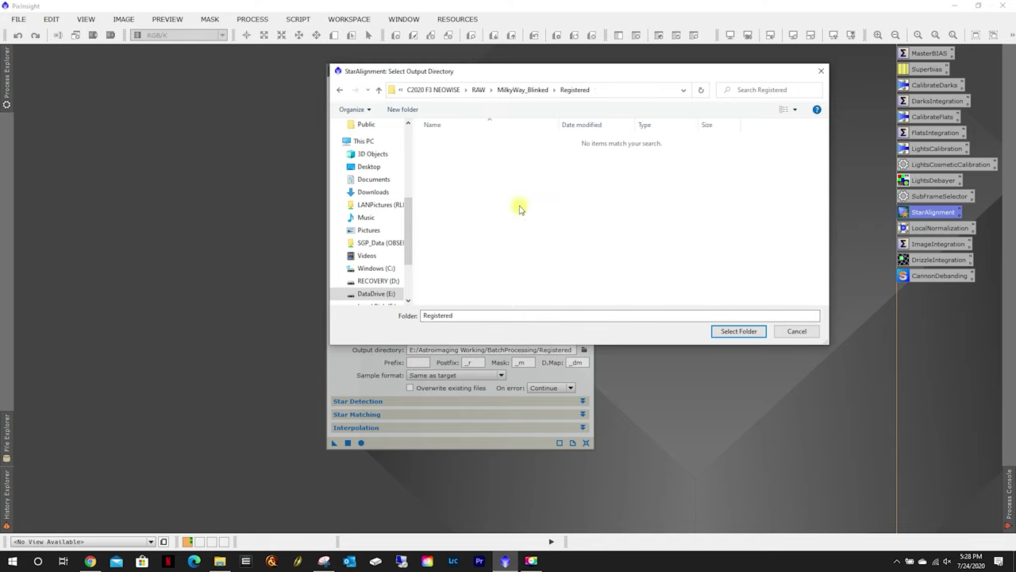
{"action": "left_click", "coordinate": [735, 333]}
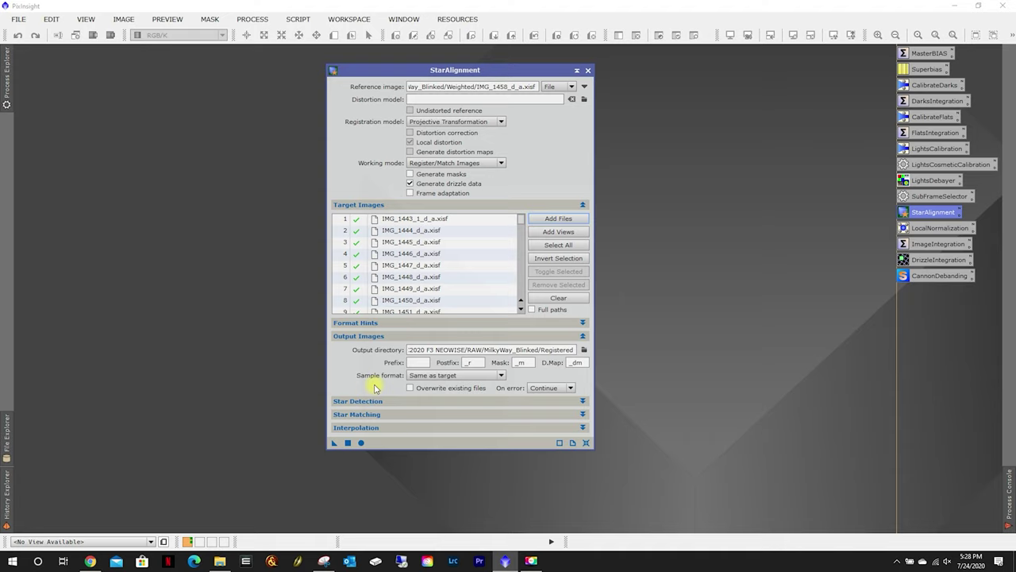
- Review Star Detection, Star Matching and Interpolation settings, then register all 59 weighted frames and check the log
{"action": "left_click", "coordinate": [399, 403]}
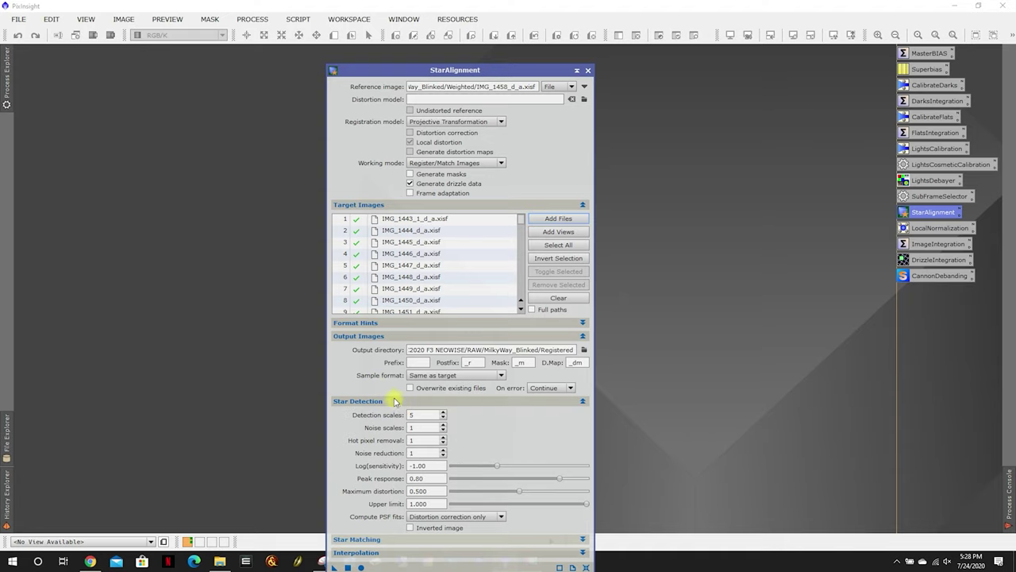
{"action": "left_click", "coordinate": [394, 403]}
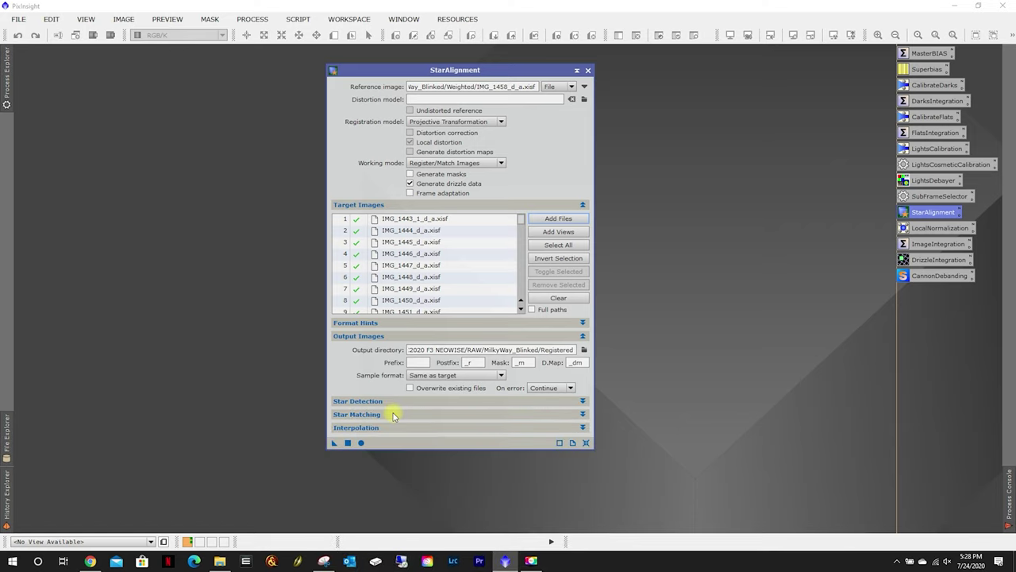
{"action": "left_click", "coordinate": [393, 414]}
{"action": "left_click", "coordinate": [390, 427]}
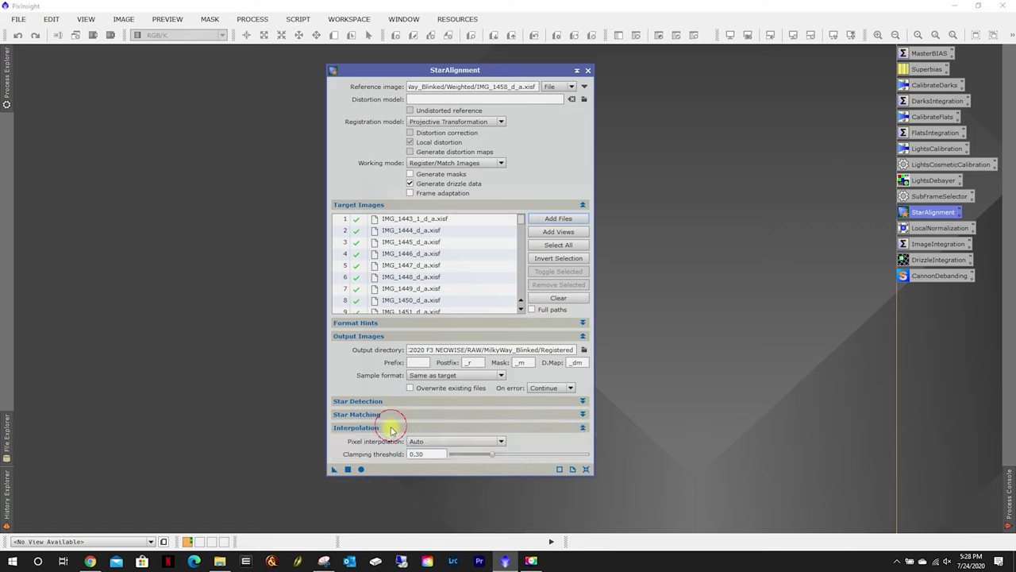
{"action": "left_click", "coordinate": [395, 415]}
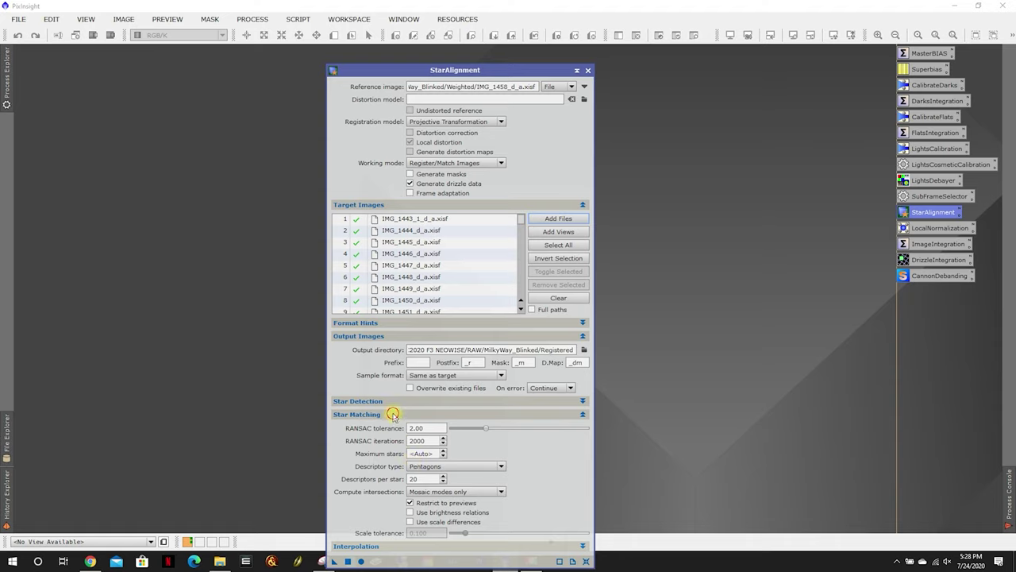
{"action": "left_click", "coordinate": [393, 414]}
{"action": "left_click", "coordinate": [393, 401]}
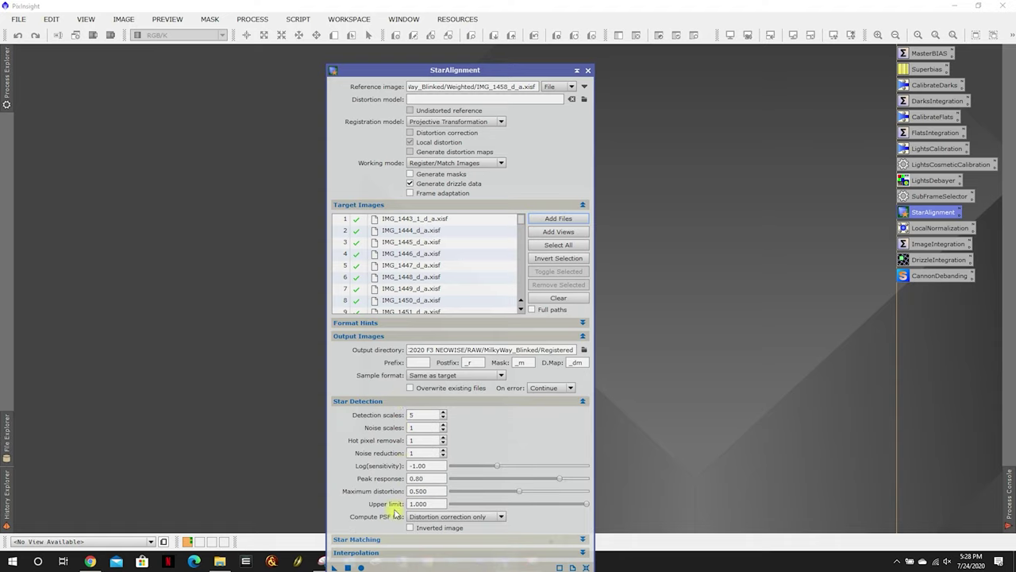
{"action": "left_click", "coordinate": [382, 401]}
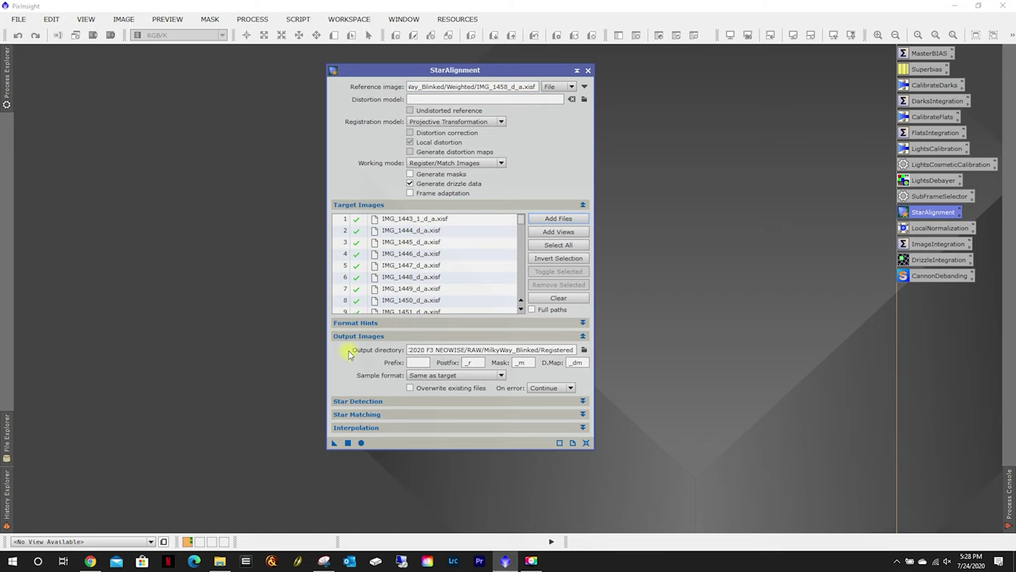
{"action": "left_click", "coordinate": [360, 443]}
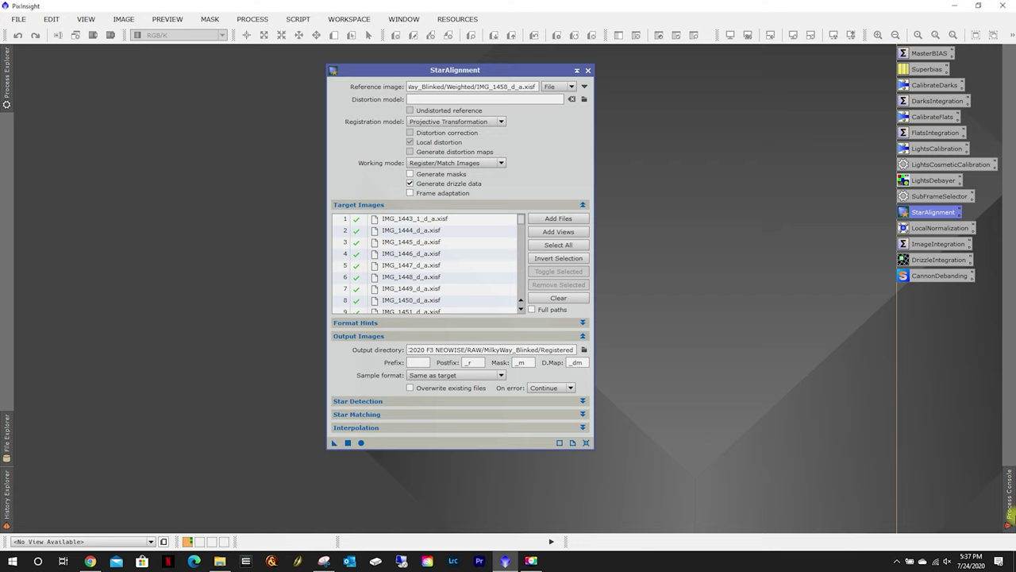
{"action": "left_click", "coordinate": [1008, 518]}
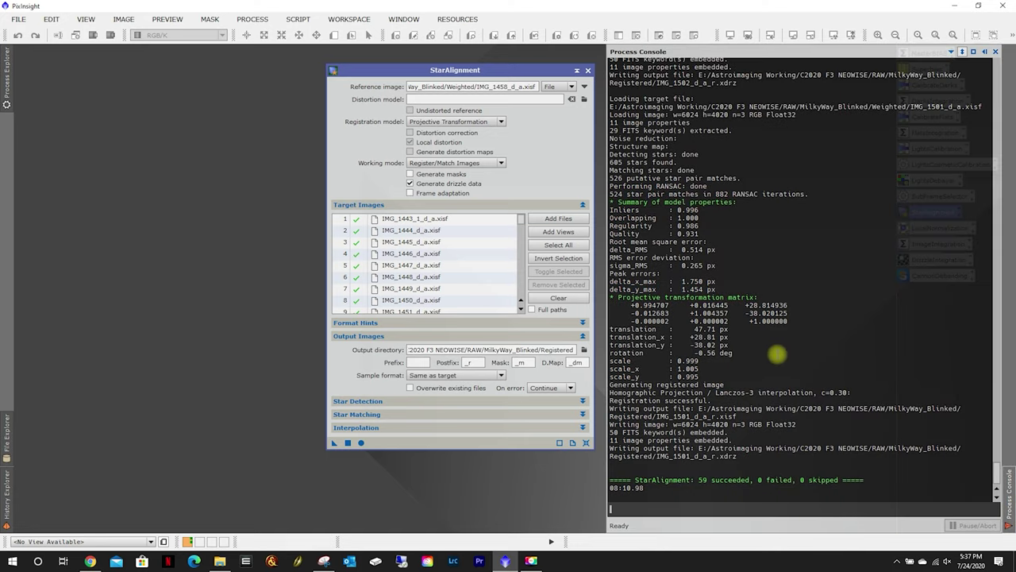
- Set LocalNormalization's reference to IMG_1458_d_a_r from the Registered folder
{"action": "left_click", "coordinate": [588, 70]}
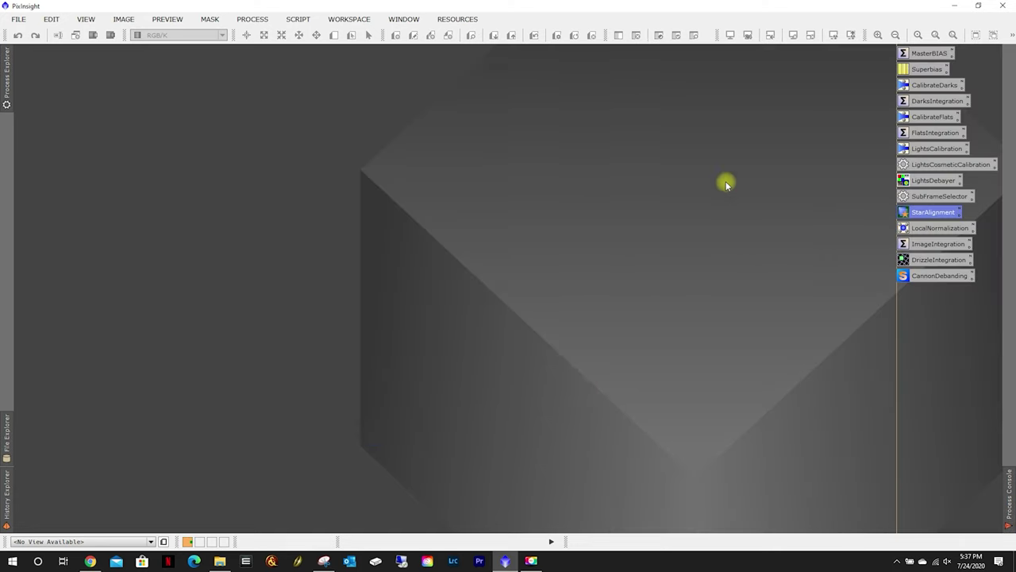
{"action": "double_click", "coordinate": [938, 228]}
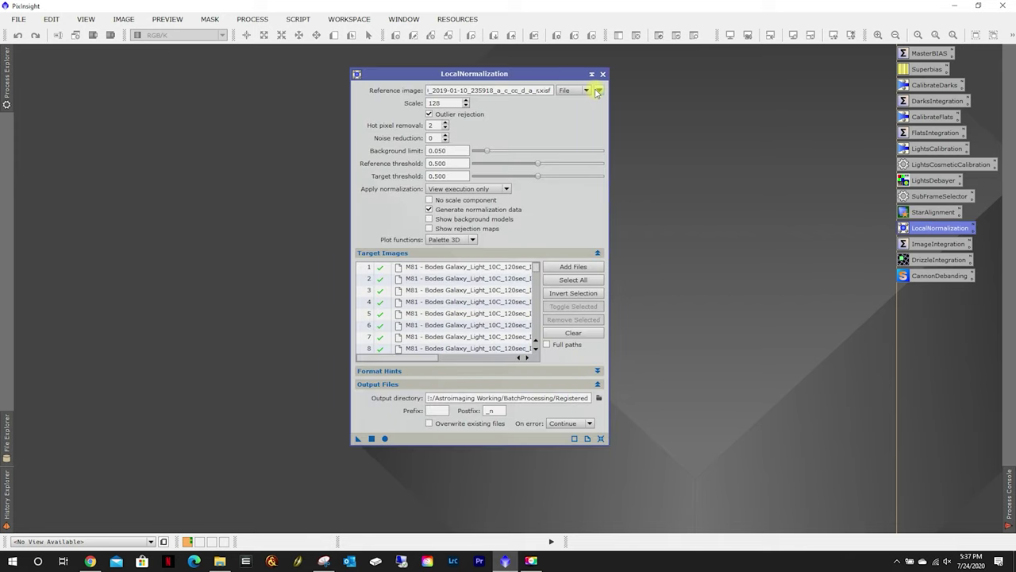
{"action": "left_click", "coordinate": [598, 91]}
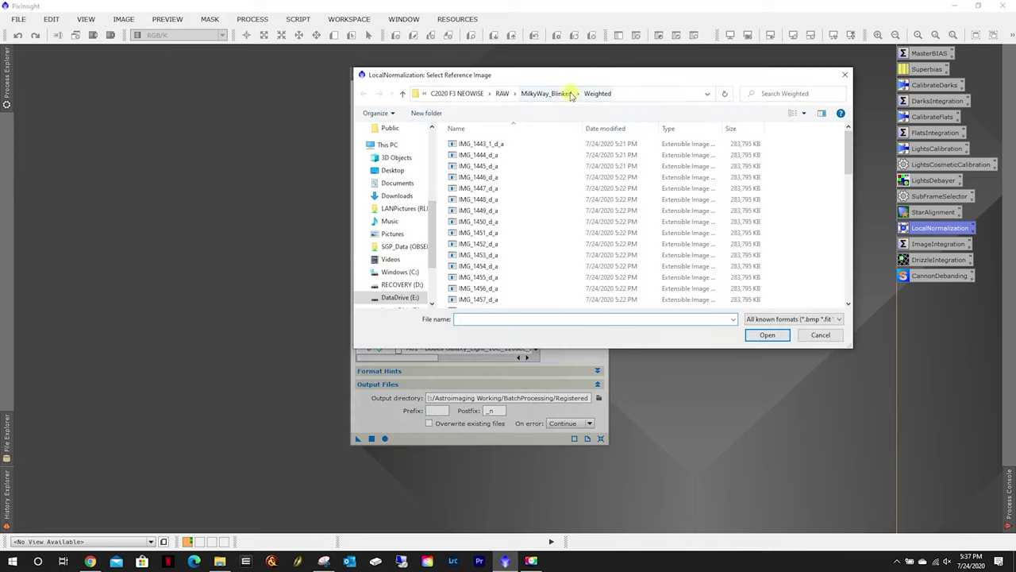
{"action": "left_click", "coordinate": [571, 95]}
{"action": "double_click", "coordinate": [530, 162]}
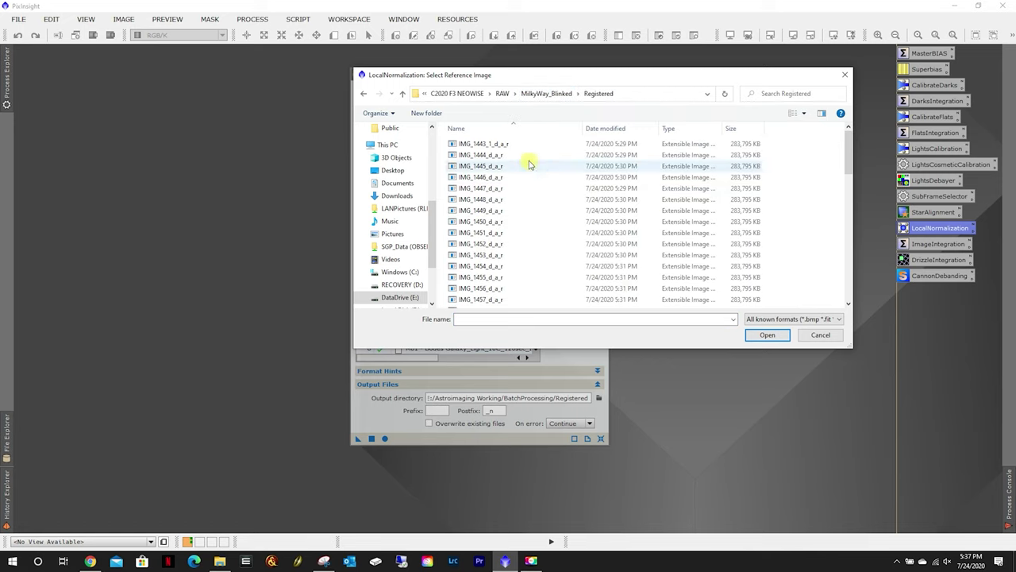
{"action": "scroll", "coordinate": [523, 230], "scroll_direction": "down", "scroll_amount": 1}
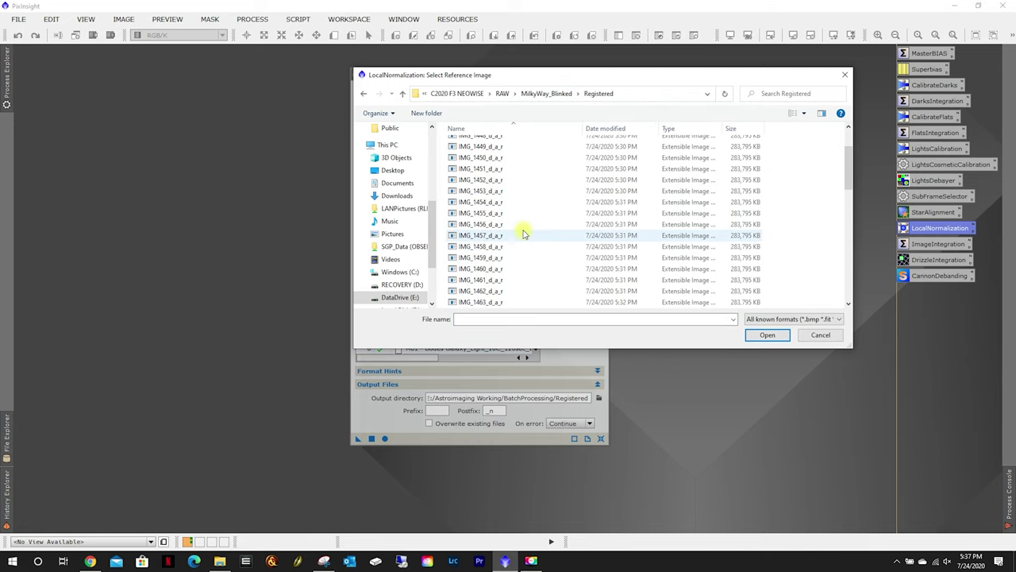
{"action": "left_click", "coordinate": [588, 247]}
{"action": "left_click", "coordinate": [767, 335]}
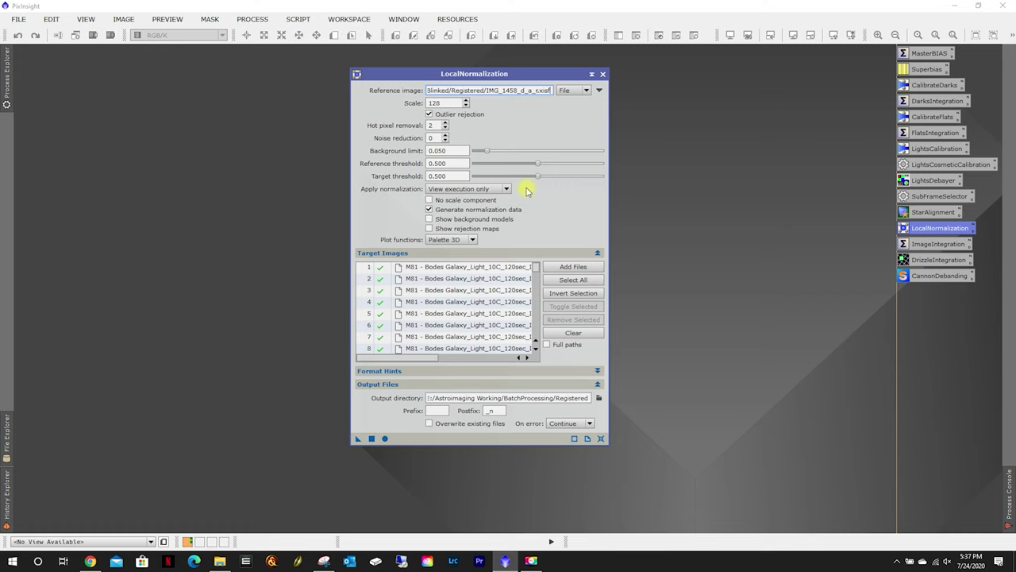
- Replace the target list with all registered frames
{"action": "left_click", "coordinate": [573, 333]}
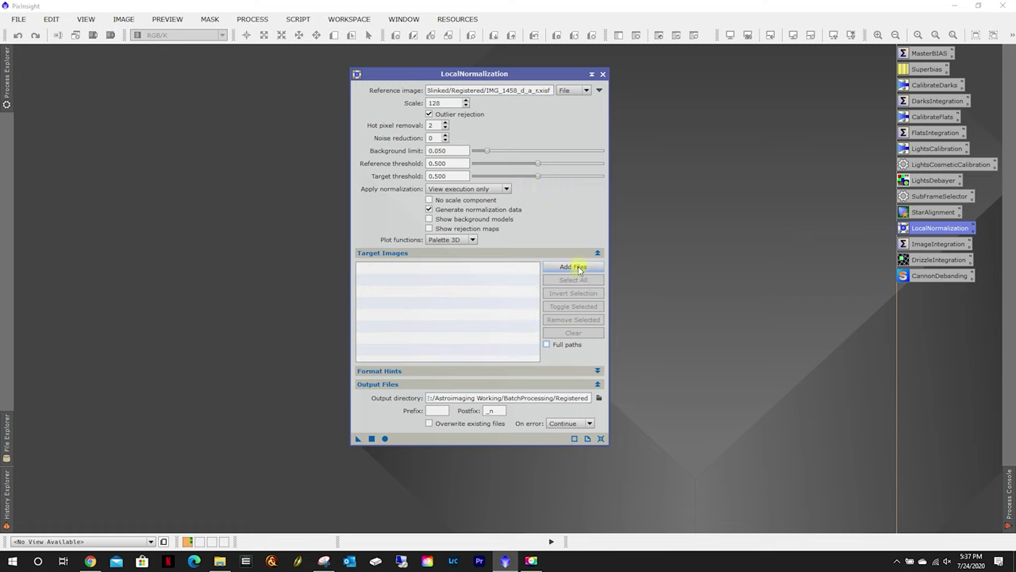
{"action": "left_click", "coordinate": [573, 267]}
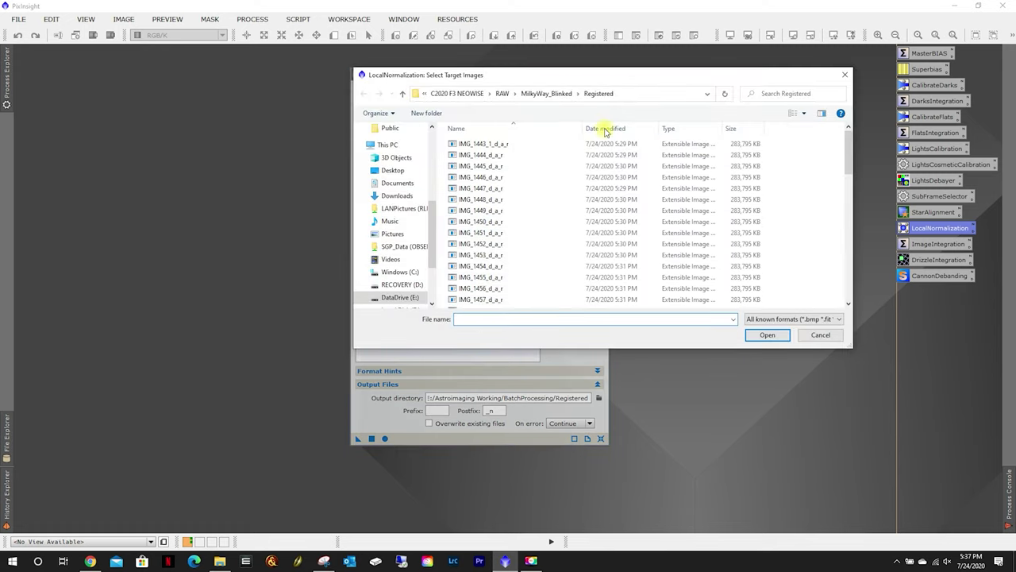
{"action": "left_click", "coordinate": [517, 201]}
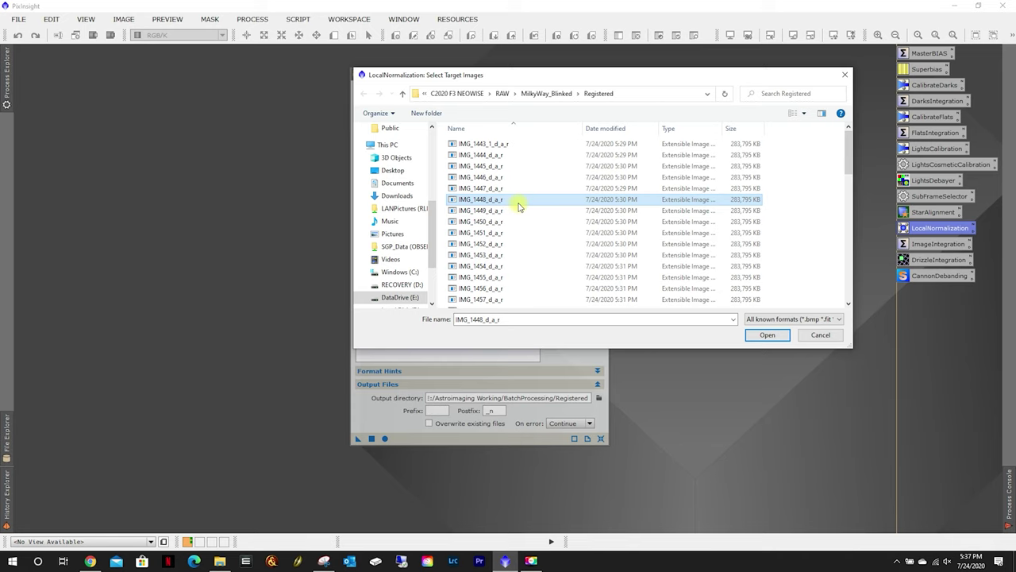
{"action": "key", "text": "ctrl+a"}
{"action": "left_click", "coordinate": [760, 337]}
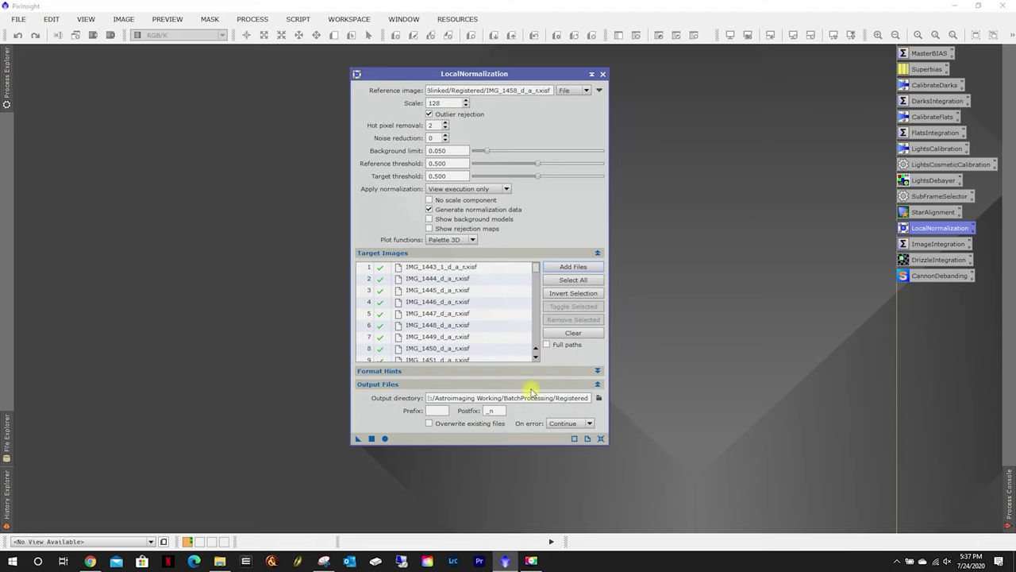
- Output to Registered and normalize all 59 frames, confirming success in the log
{"action": "left_click", "coordinate": [597, 398]}
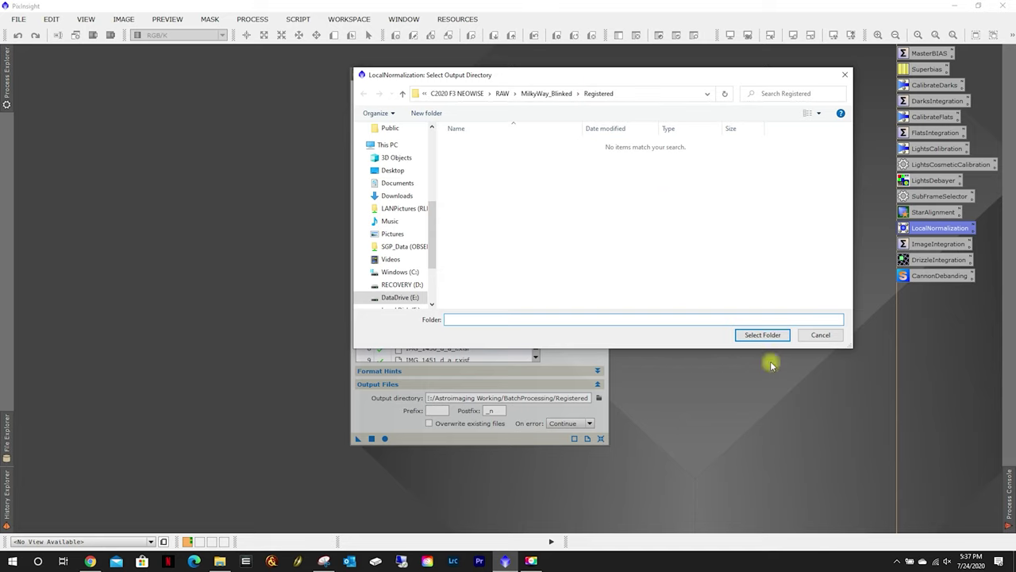
{"action": "left_click", "coordinate": [764, 335]}
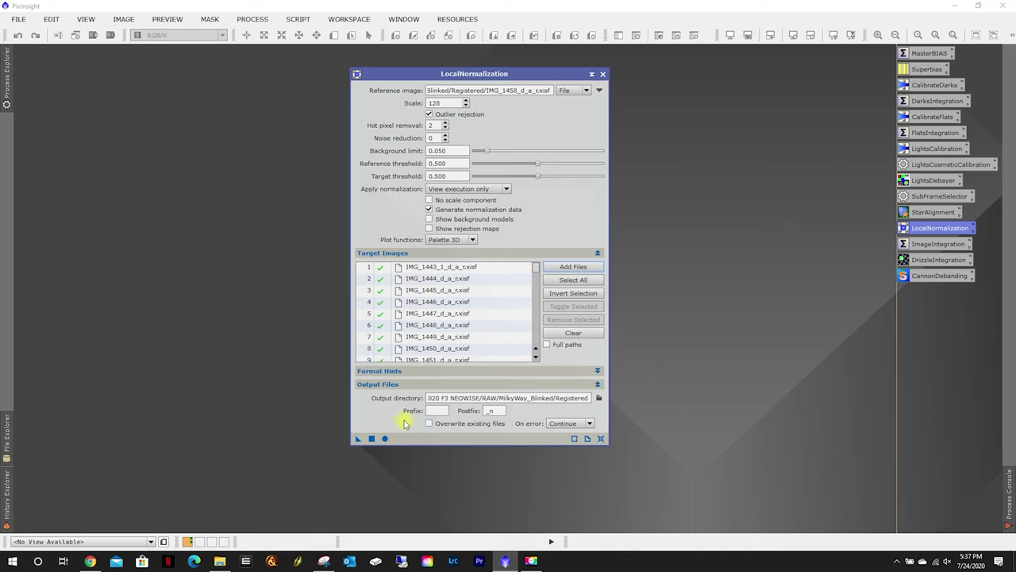
{"action": "left_click", "coordinate": [385, 439]}
{"action": "left_click", "coordinate": [1009, 490]}
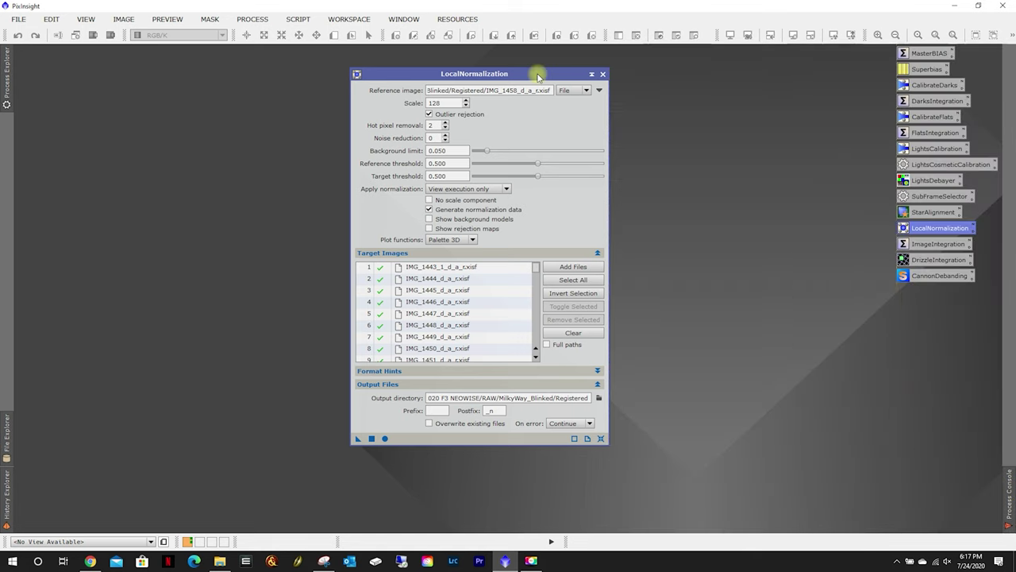
{"action": "left_click", "coordinate": [603, 74]}
{"action": "double_click", "coordinate": [923, 243]}
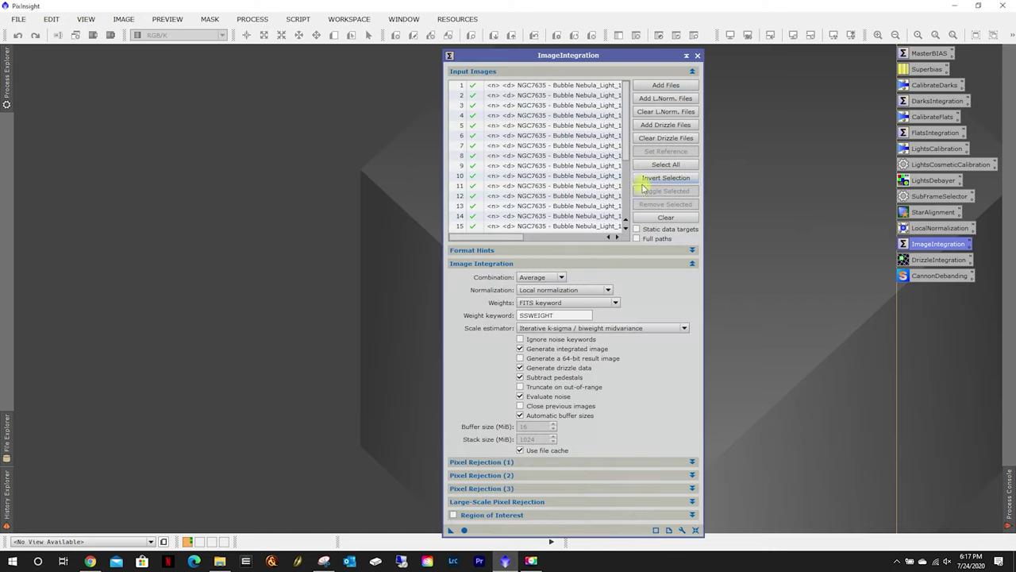
- Clear the old input list and add all registered .xisf Milky Way frames
{"action": "left_click", "coordinate": [656, 219]}
{"action": "left_click", "coordinate": [656, 219]}
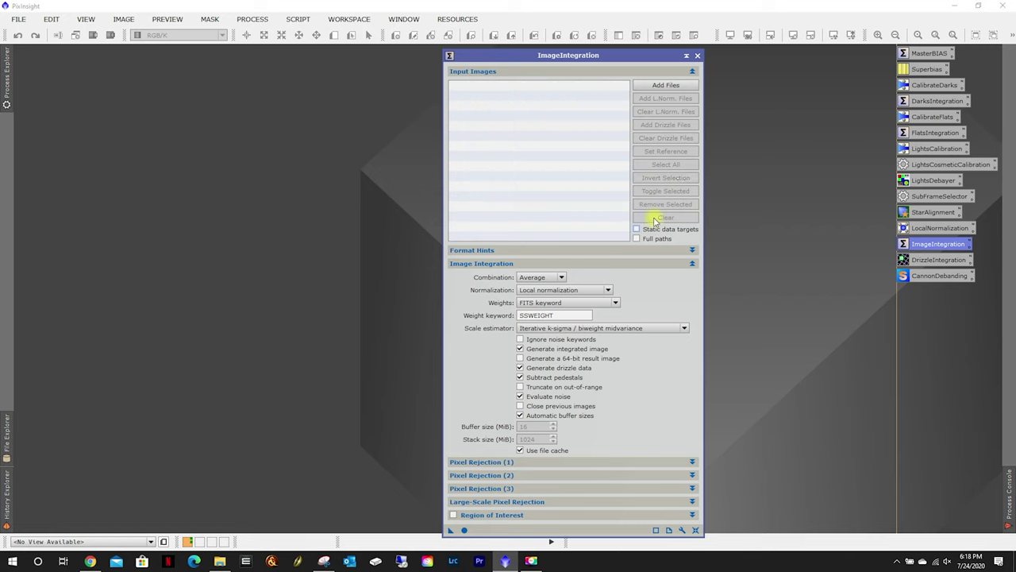
{"action": "left_click", "coordinate": [657, 85]}
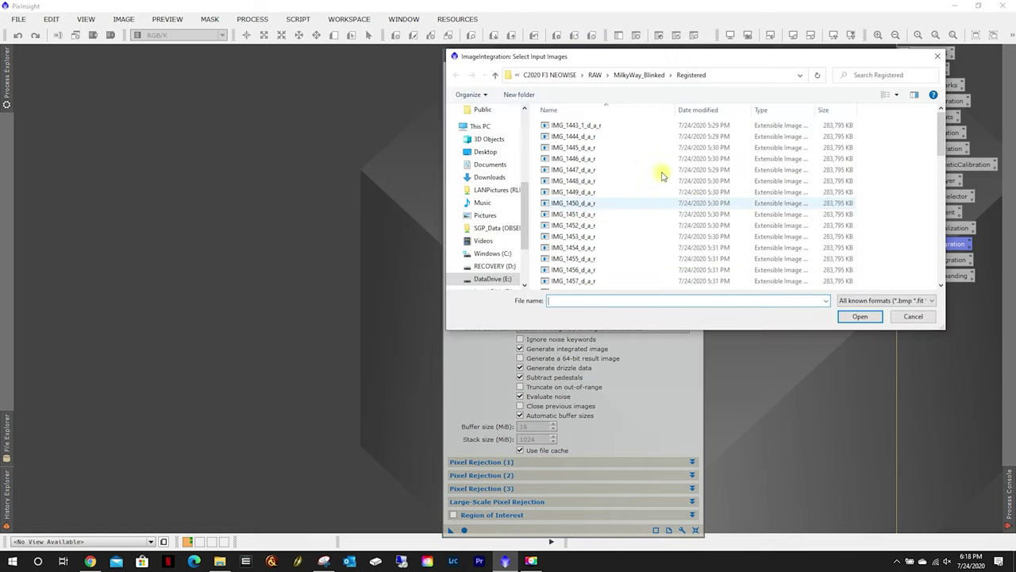
{"action": "left_click", "coordinate": [585, 148]}
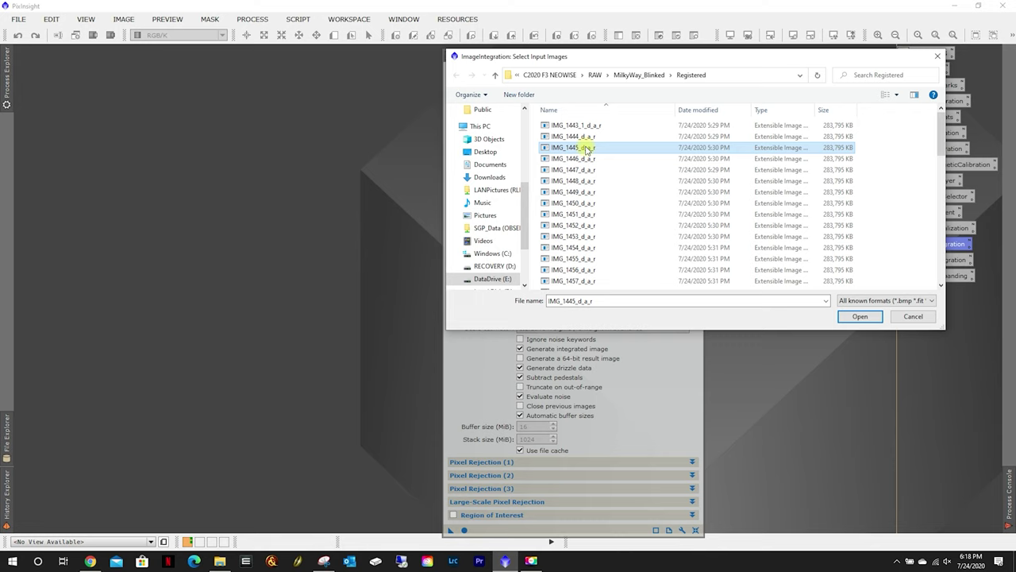
{"action": "key", "text": "ctrl+a"}
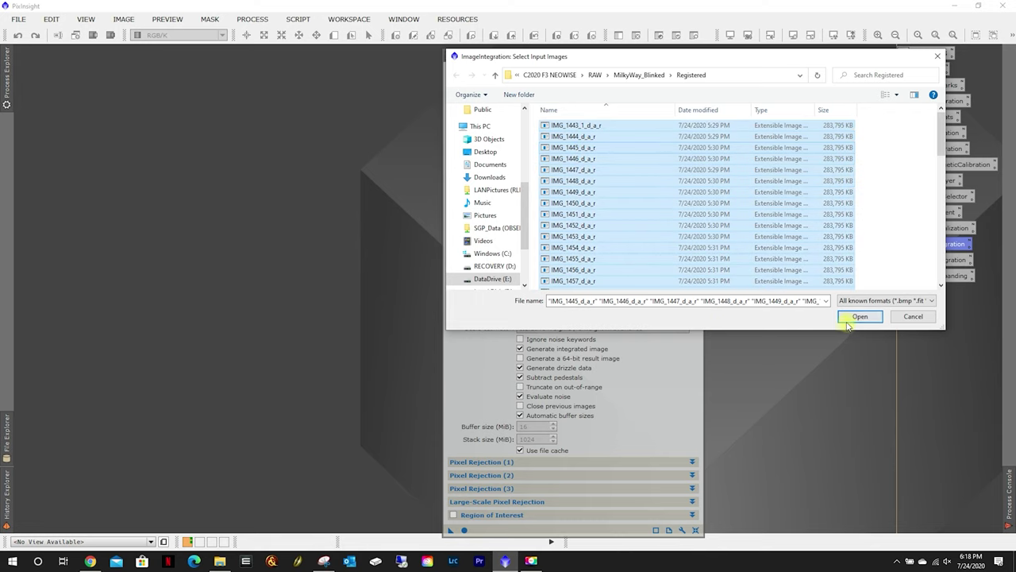
{"action": "left_click", "coordinate": [848, 318]}
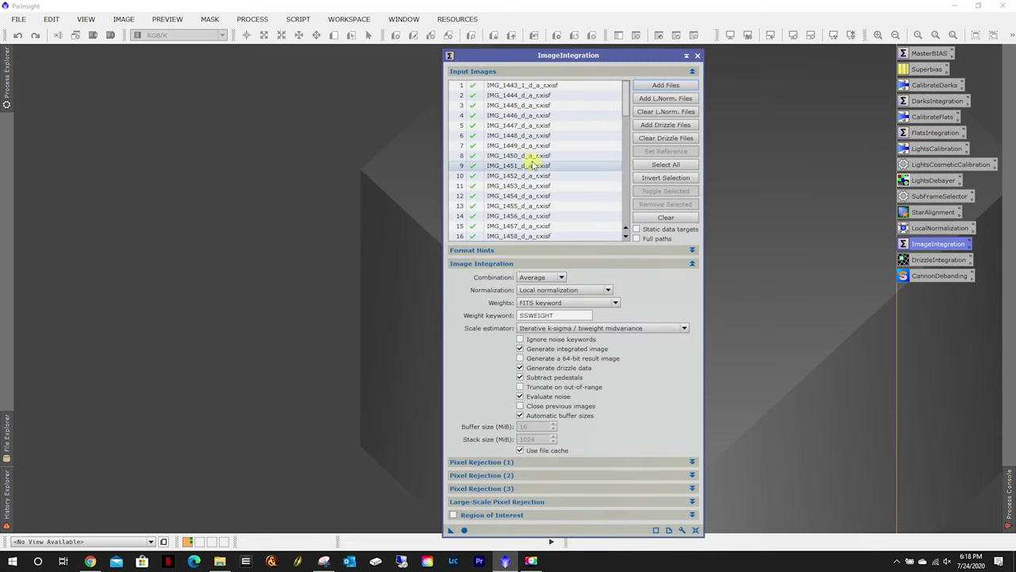
- Set IMG_1458 as the ImageIntegration reference image
{"action": "scroll", "coordinate": [536, 171], "scroll_direction": "down", "scroll_amount": 1}
{"action": "left_click", "coordinate": [592, 207]}
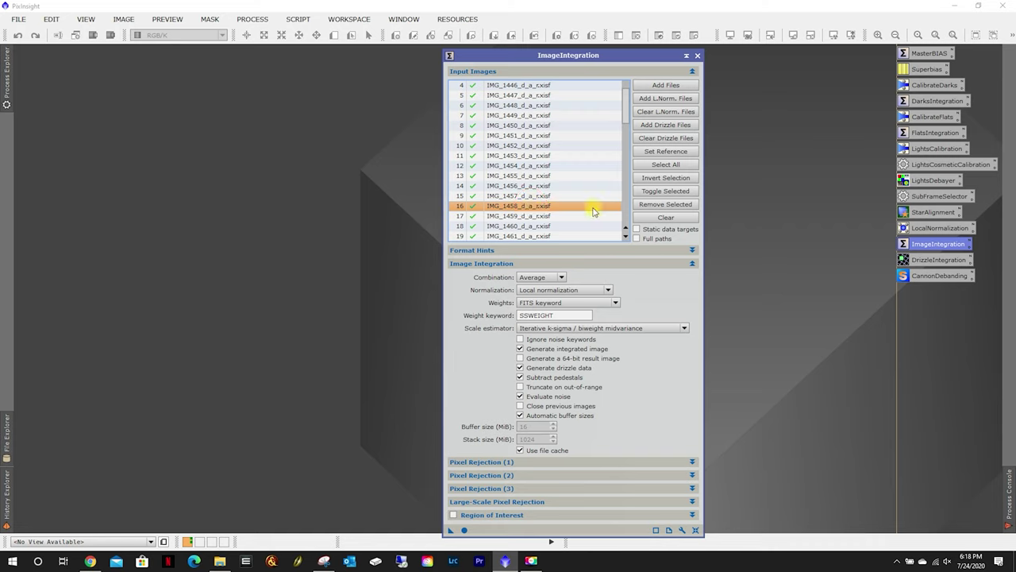
{"action": "left_click", "coordinate": [656, 154]}
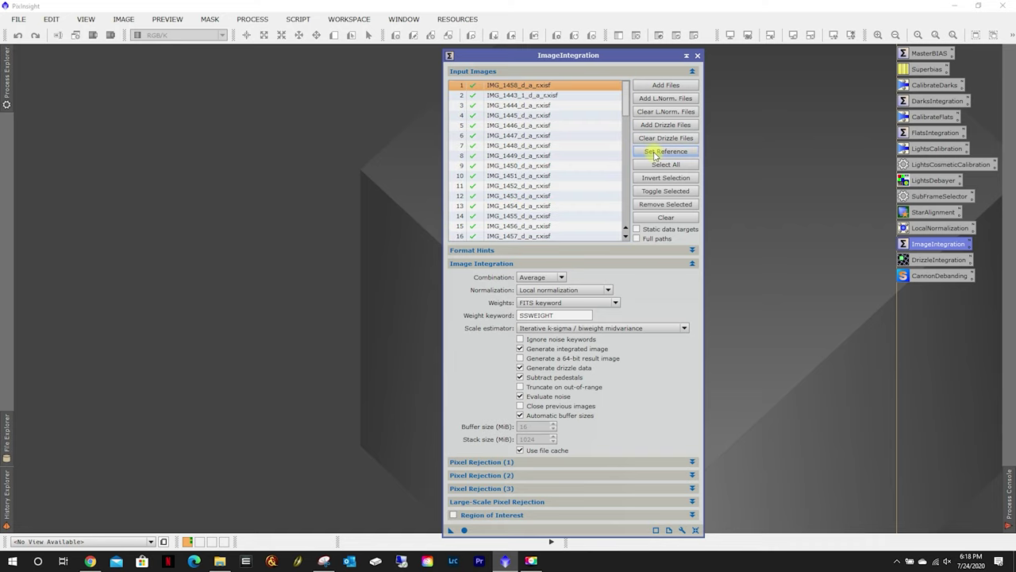
- Attach all local normalization files to the input frames
{"action": "left_click", "coordinate": [655, 98]}
{"action": "left_click", "coordinate": [596, 181]}
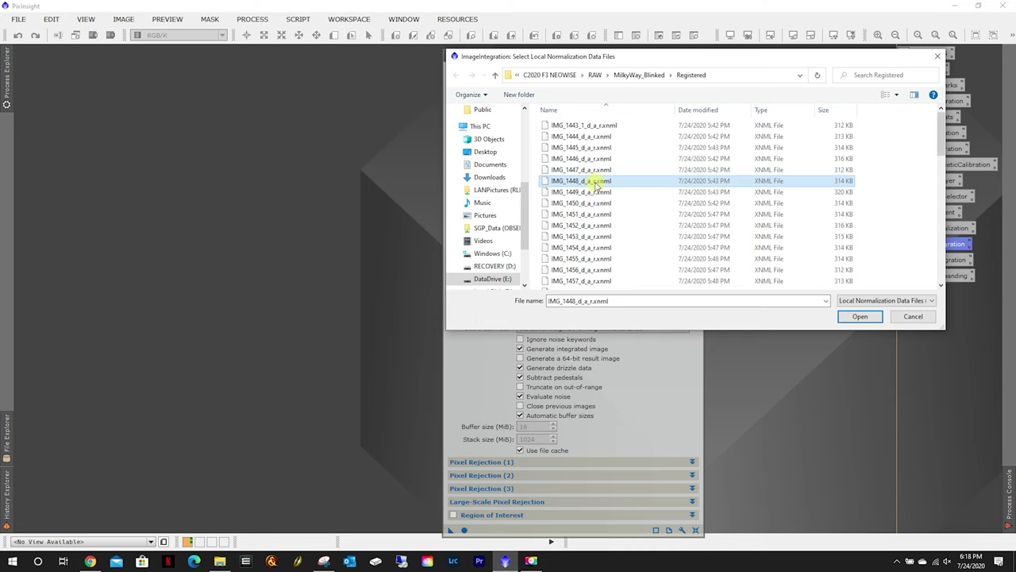
{"action": "key", "text": "ctrl+a"}
{"action": "left_click", "coordinate": [850, 320]}
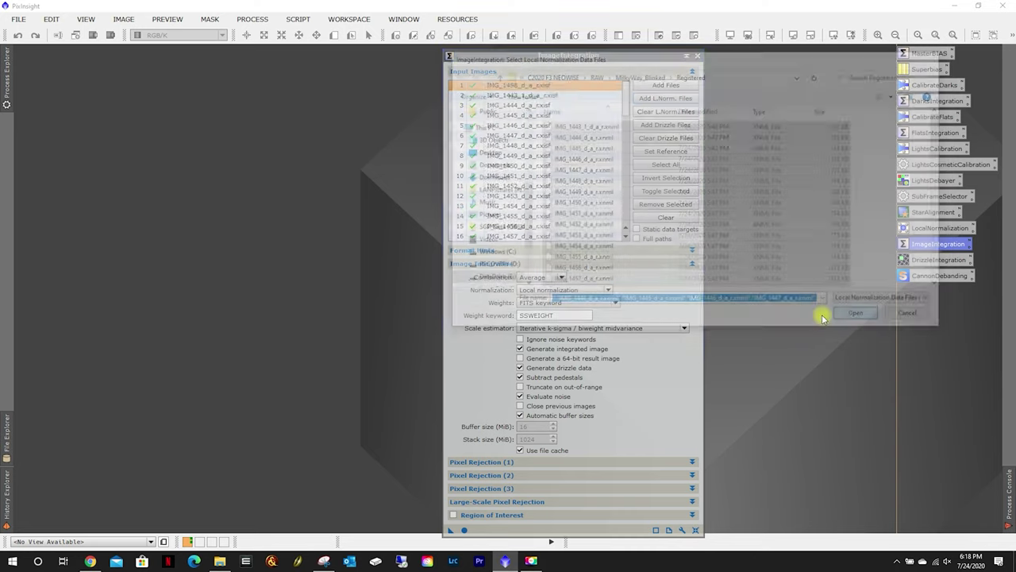
- Attach all drizzle data files to the input frames
{"action": "left_click", "coordinate": [665, 127]}
{"action": "left_click", "coordinate": [602, 192]}
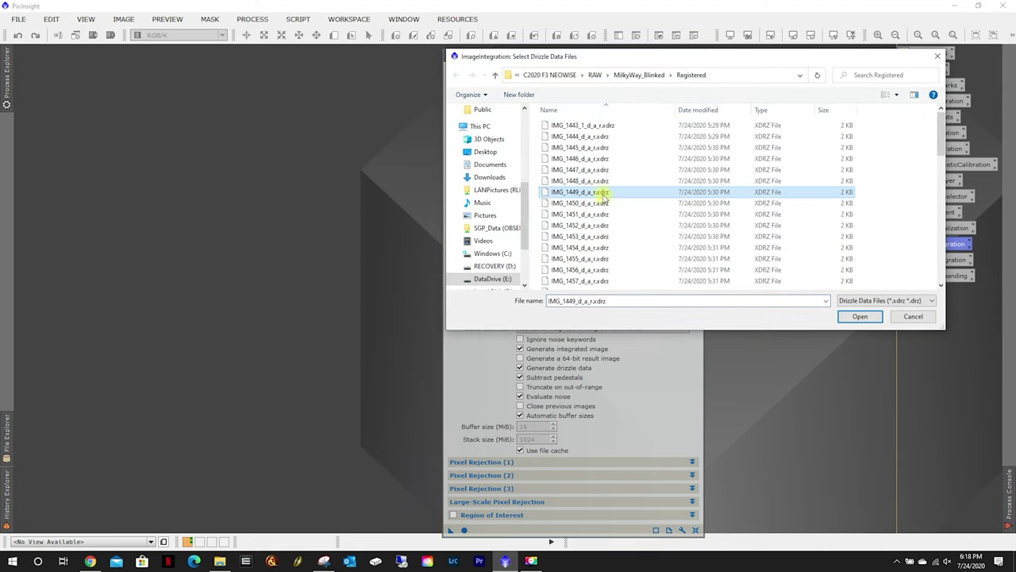
{"action": "key", "text": "ctrl+a"}
{"action": "left_click", "coordinate": [853, 317]}
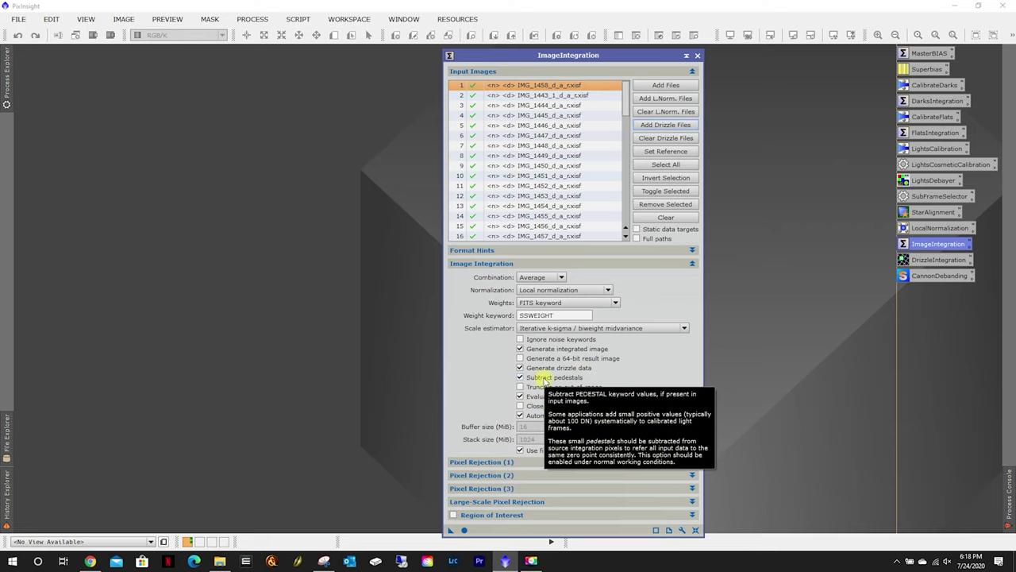
- Review the three Pixel Rejection sections unchanged, then run ImageIntegration with Apply Global
{"action": "left_click", "coordinate": [570, 462]}
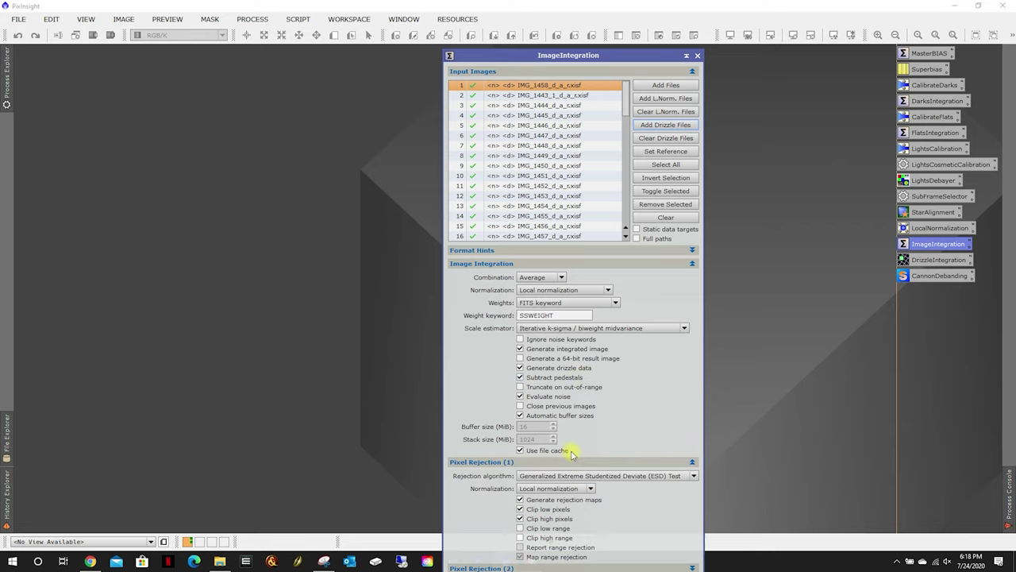
{"action": "left_click", "coordinate": [614, 477]}
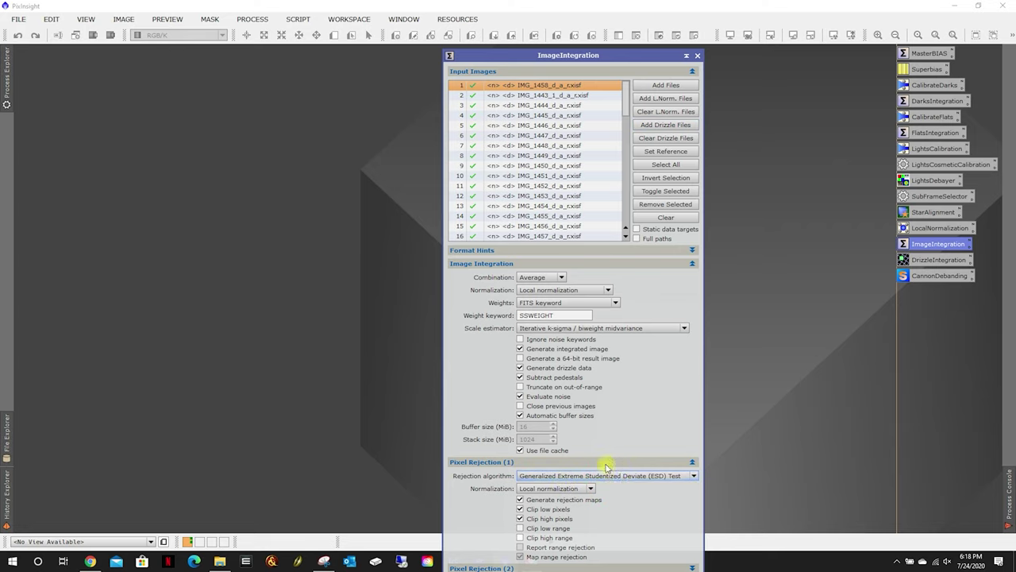
{"action": "left_click", "coordinate": [592, 463]}
{"action": "left_click", "coordinate": [554, 476]}
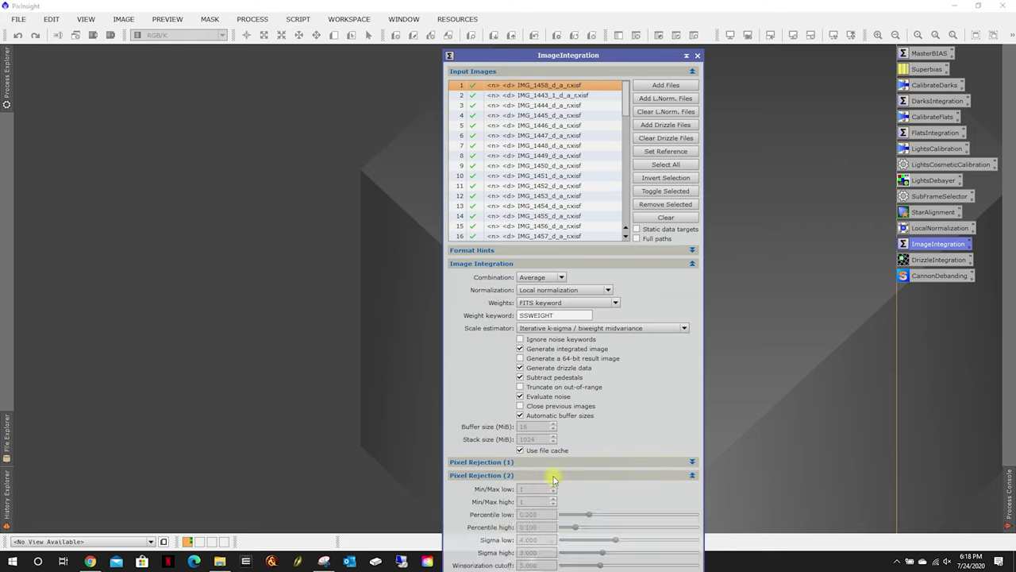
{"action": "left_click", "coordinate": [556, 489]}
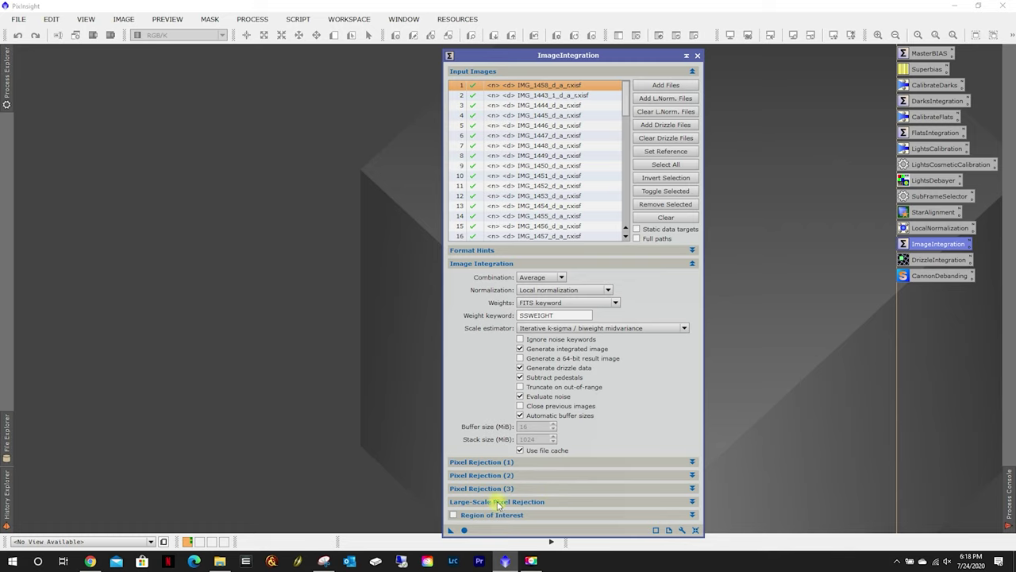
{"action": "left_click", "coordinate": [464, 532]}
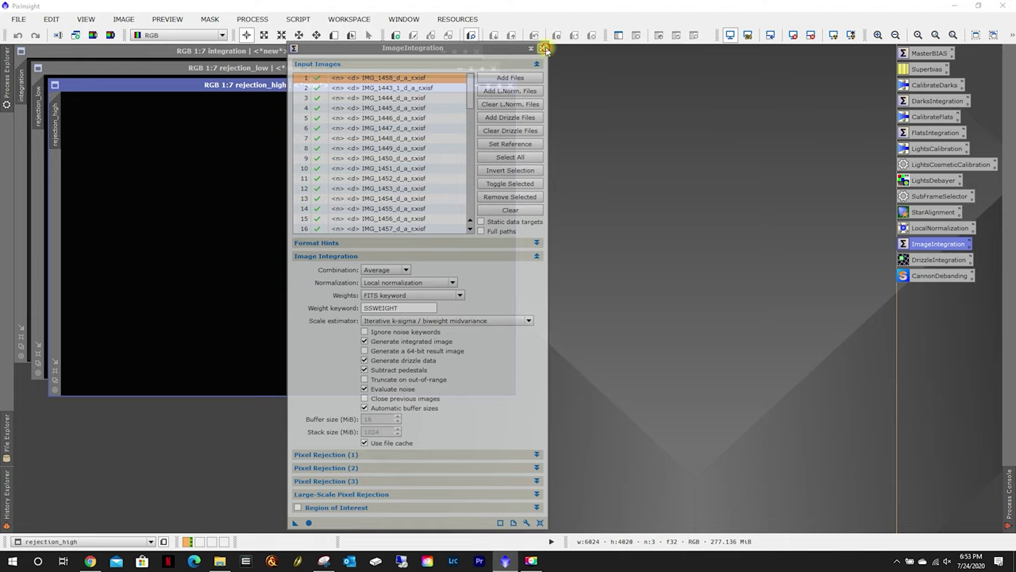
- Close ImageIntegration, then auto-stretch and close rejection_high and rejection_low in turn
{"action": "left_click", "coordinate": [543, 49]}
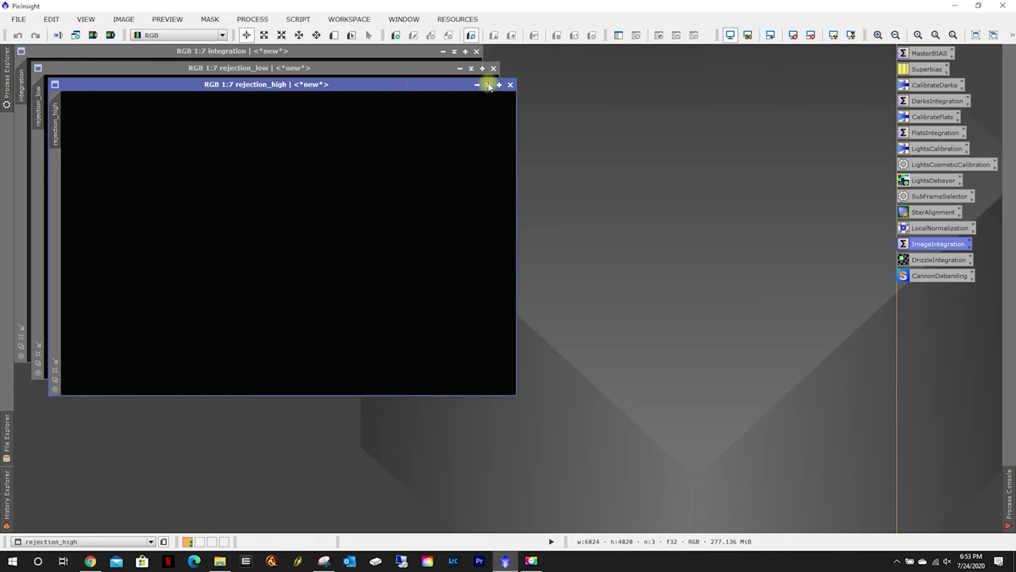
{"action": "left_click", "coordinate": [833, 38]}
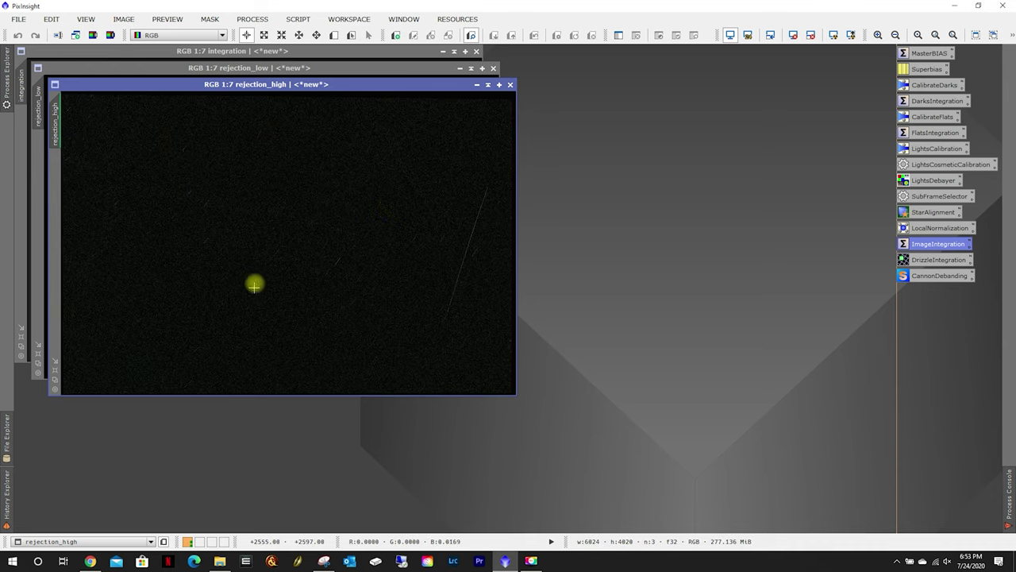
{"action": "left_click", "coordinate": [510, 85]}
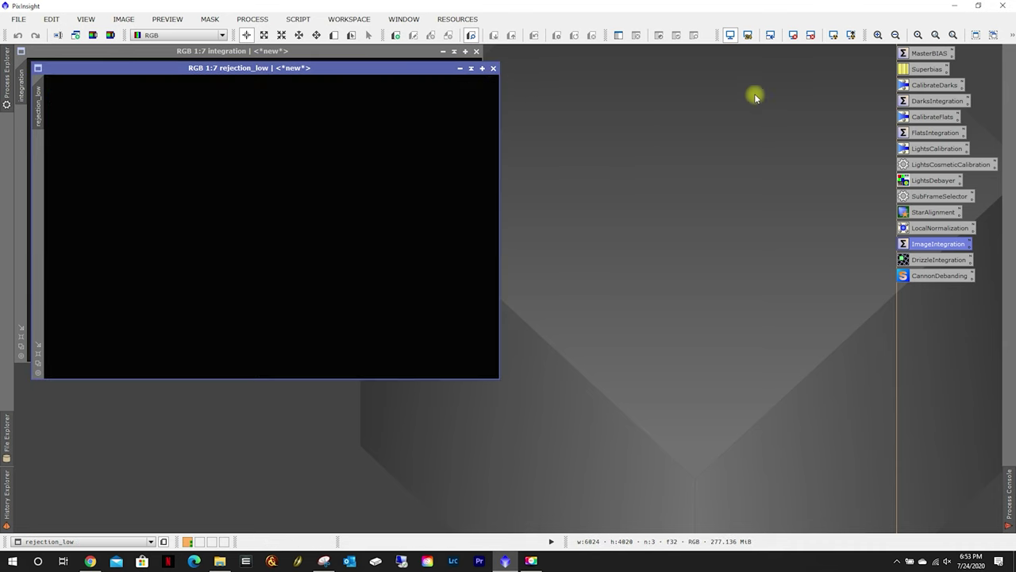
{"action": "left_click", "coordinate": [835, 35]}
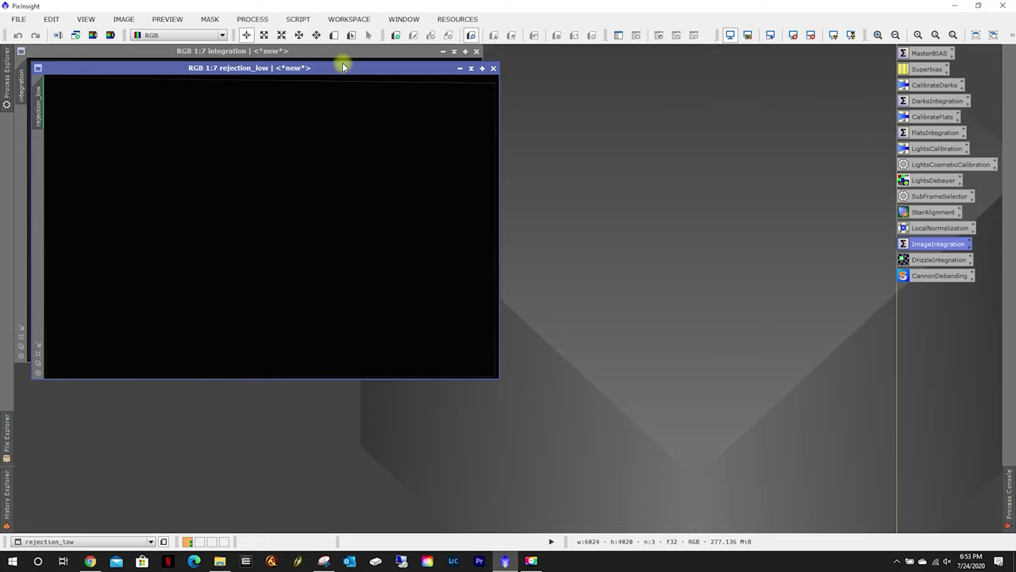
{"action": "left_click", "coordinate": [493, 69]}
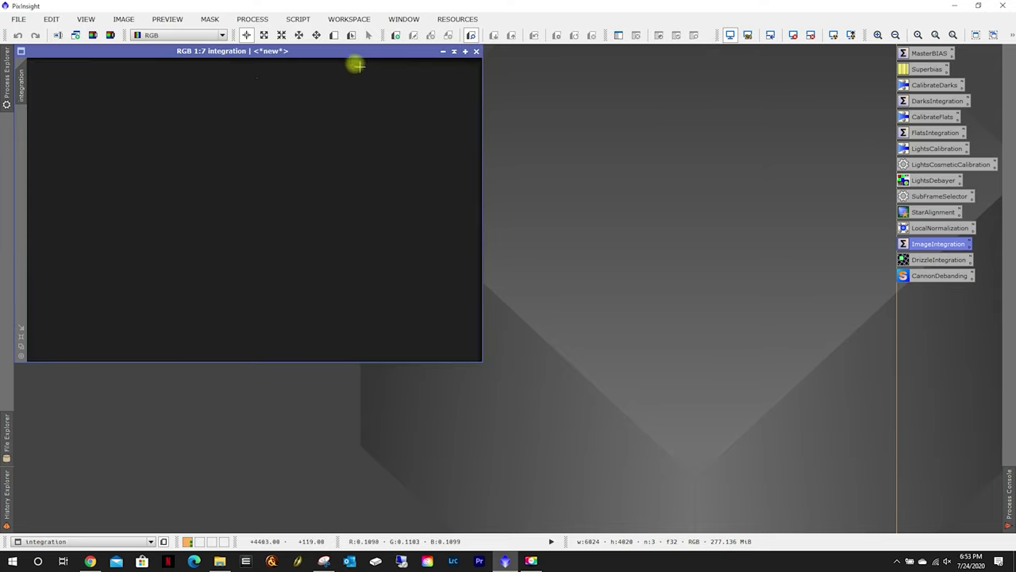
- Auto-stretch then reset the integration, save it as a no-drizzle XISF, and close it
{"action": "left_click", "coordinate": [834, 35]}
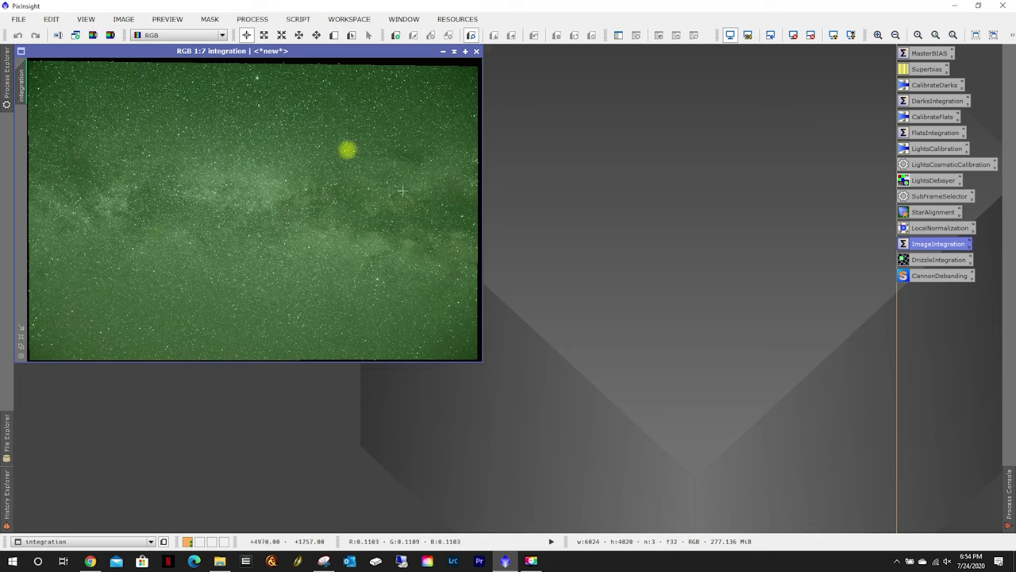
{"action": "left_click", "coordinate": [794, 35]}
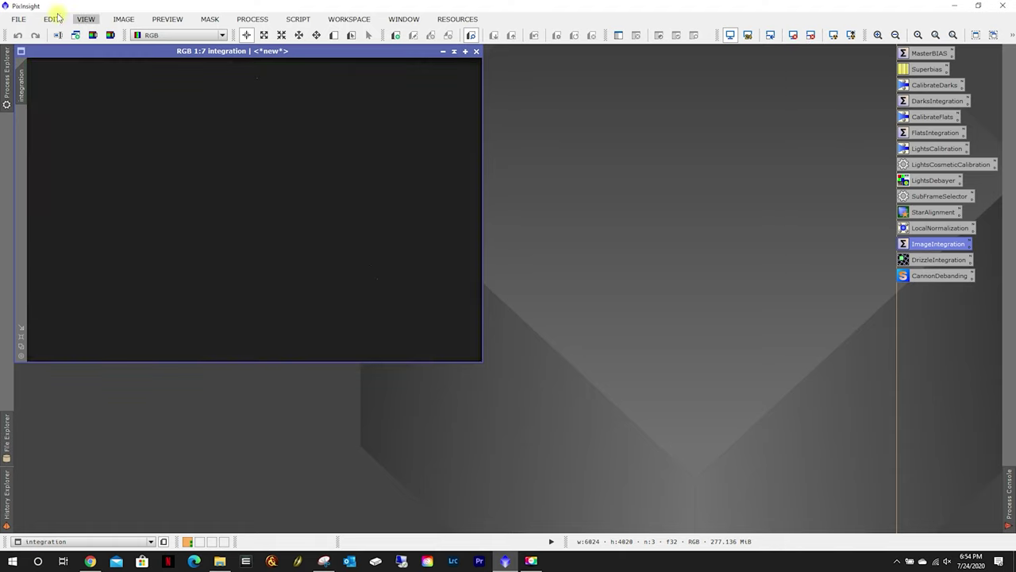
{"action": "left_click", "coordinate": [17, 18]}
{"action": "left_click", "coordinate": [47, 125]}
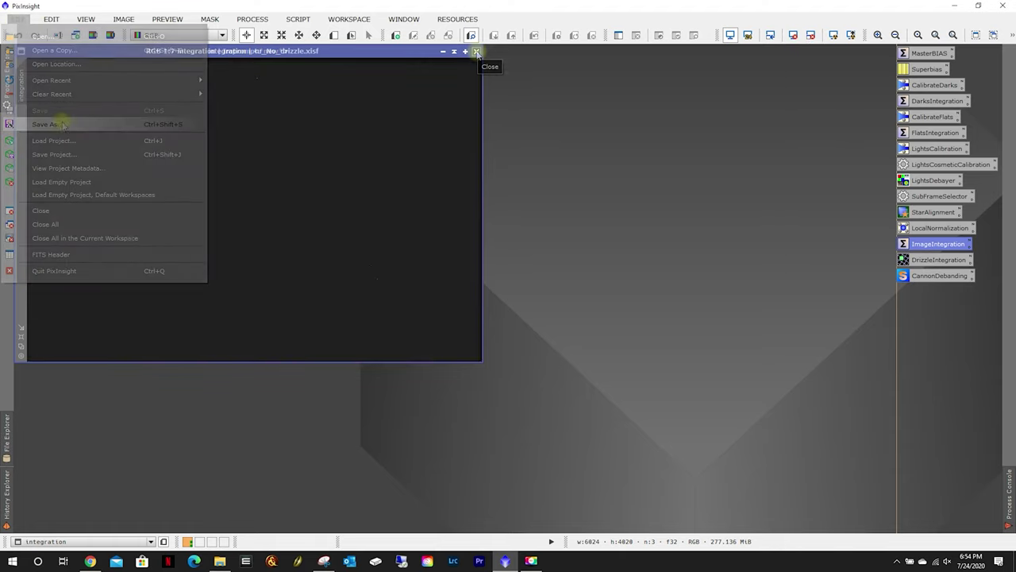
{"action": "left_click", "coordinate": [477, 51]}
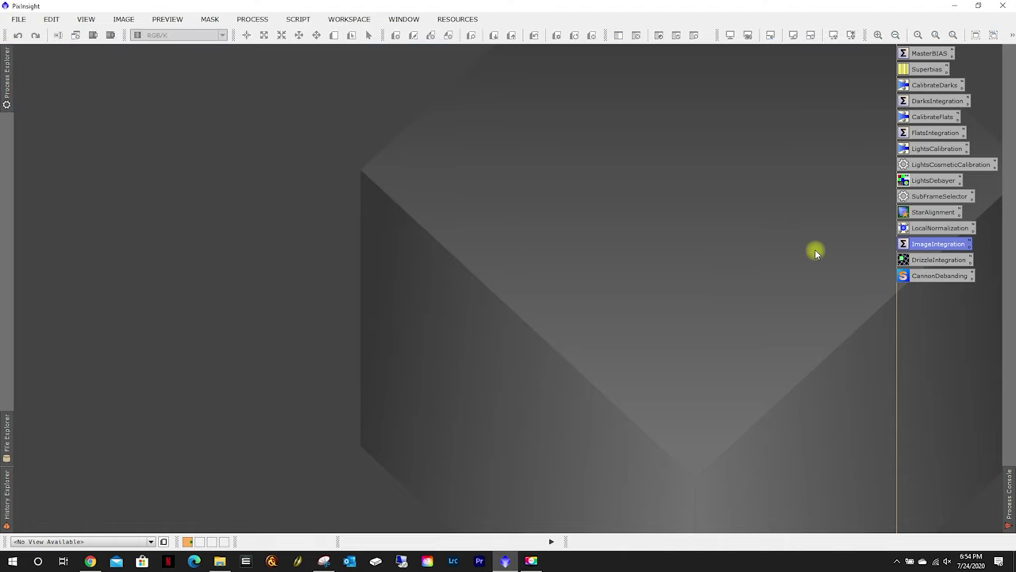
- In DrizzleIntegration, replace the old input list with all drizzle data files
{"action": "double_click", "coordinate": [939, 260]}
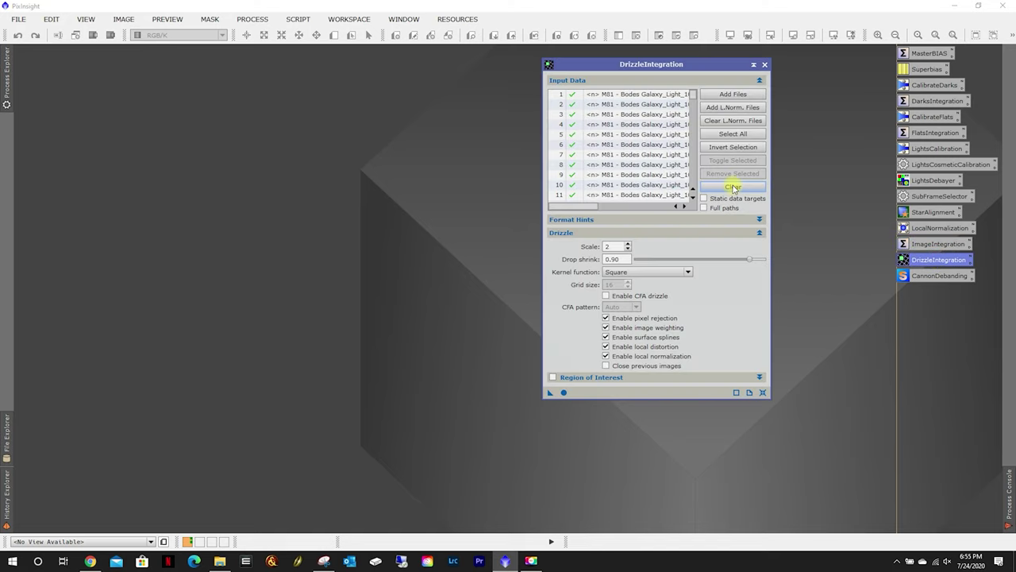
{"action": "left_click", "coordinate": [733, 188]}
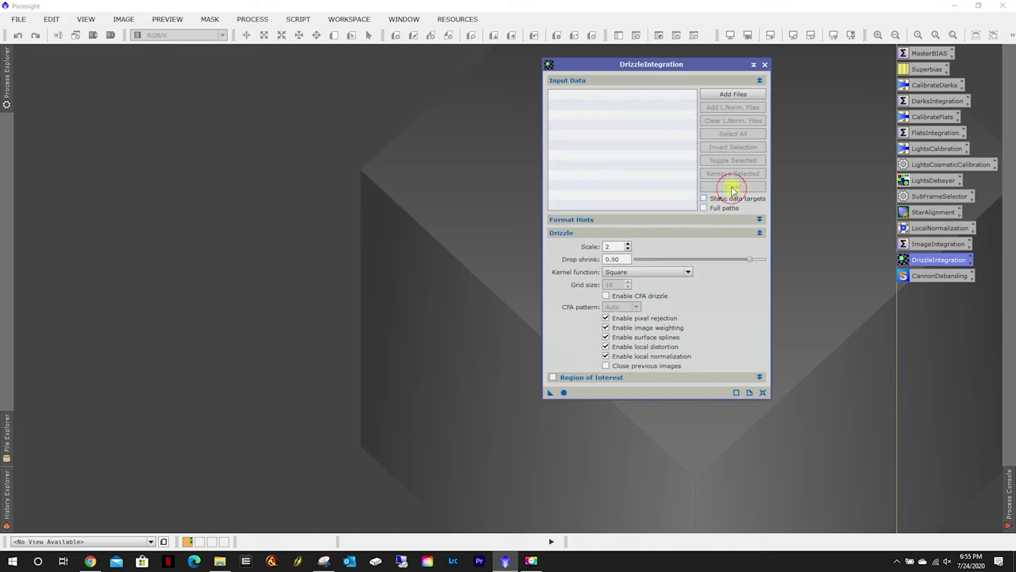
{"action": "left_click", "coordinate": [736, 93]}
{"action": "left_click", "coordinate": [667, 146]}
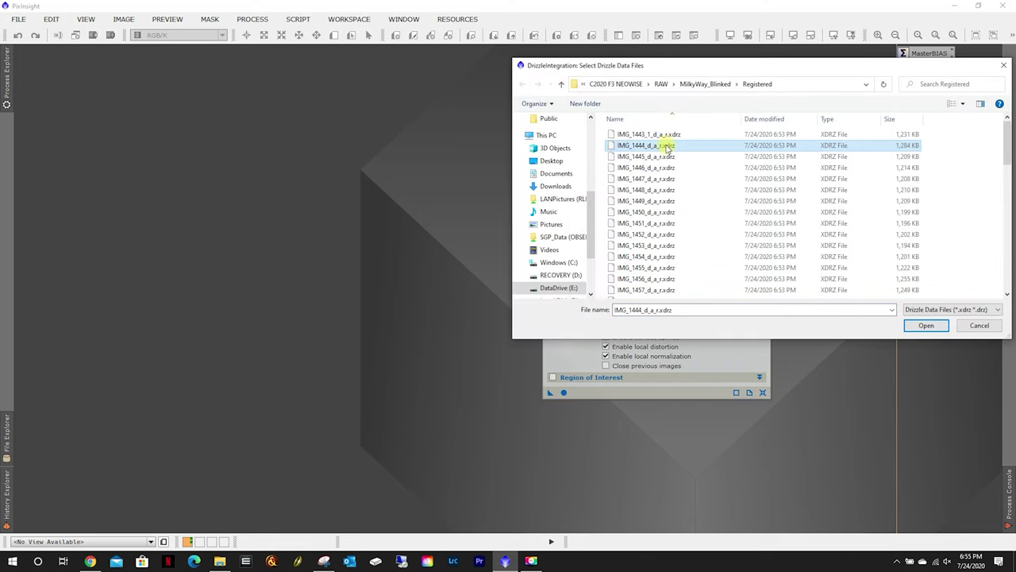
{"action": "key", "text": "ctrl+a"}
{"action": "left_click", "coordinate": [915, 328]}
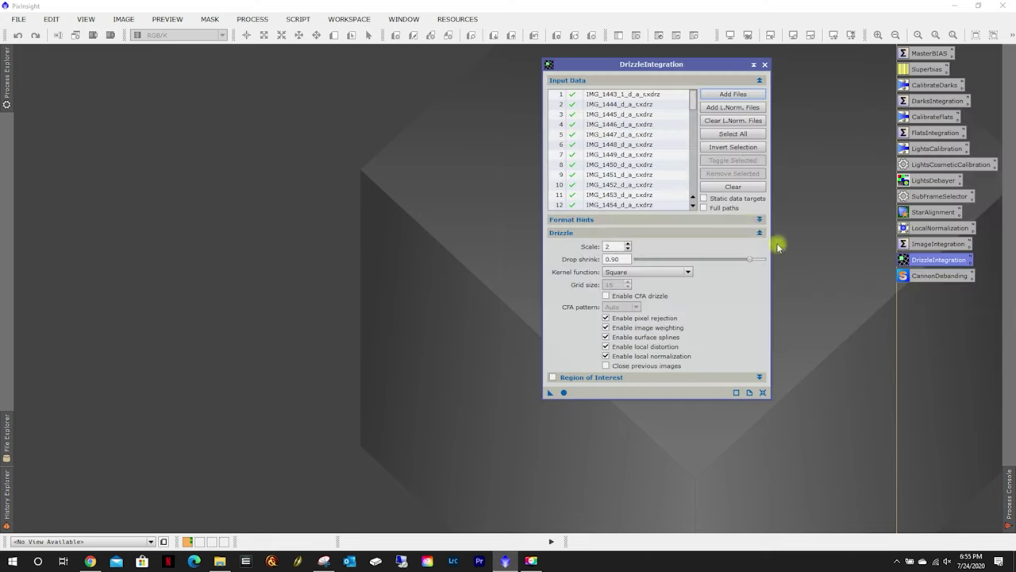
- Add all .xnml local normalization files and run DrizzleIntegration globally
{"action": "left_click", "coordinate": [723, 105]}
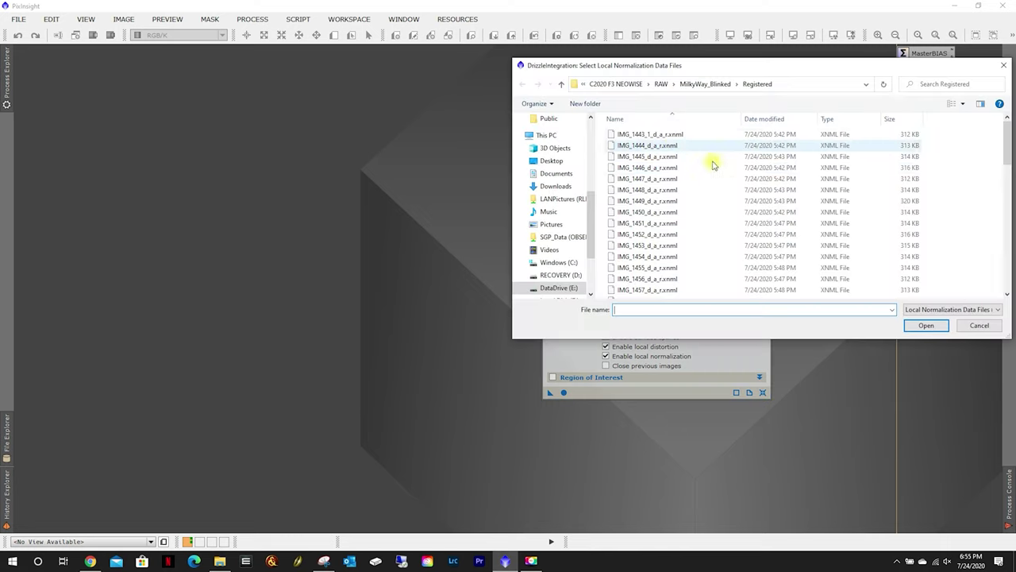
{"action": "left_click", "coordinate": [647, 168]}
{"action": "key", "text": "ctrl+a"}
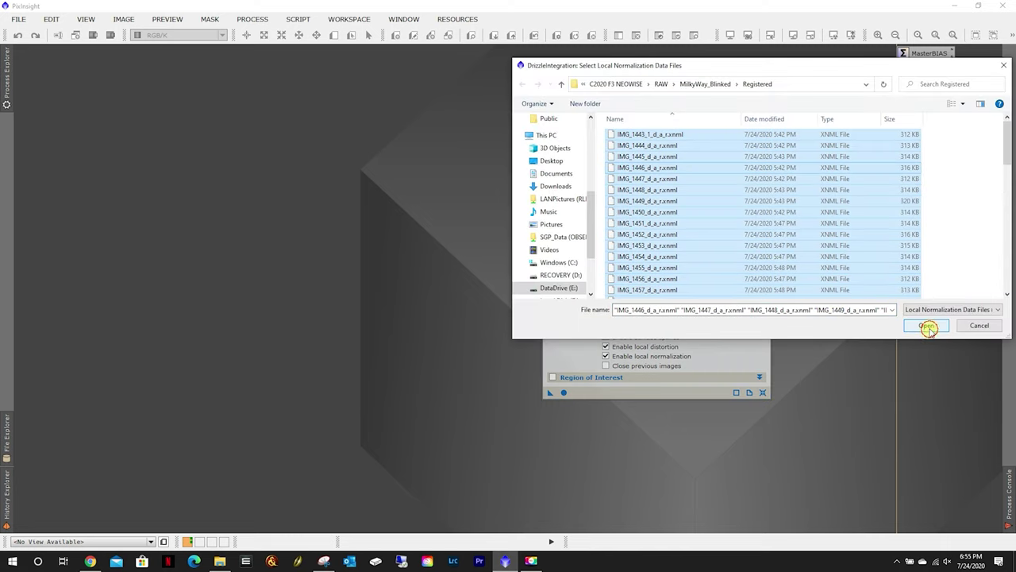
{"action": "left_click", "coordinate": [907, 325]}
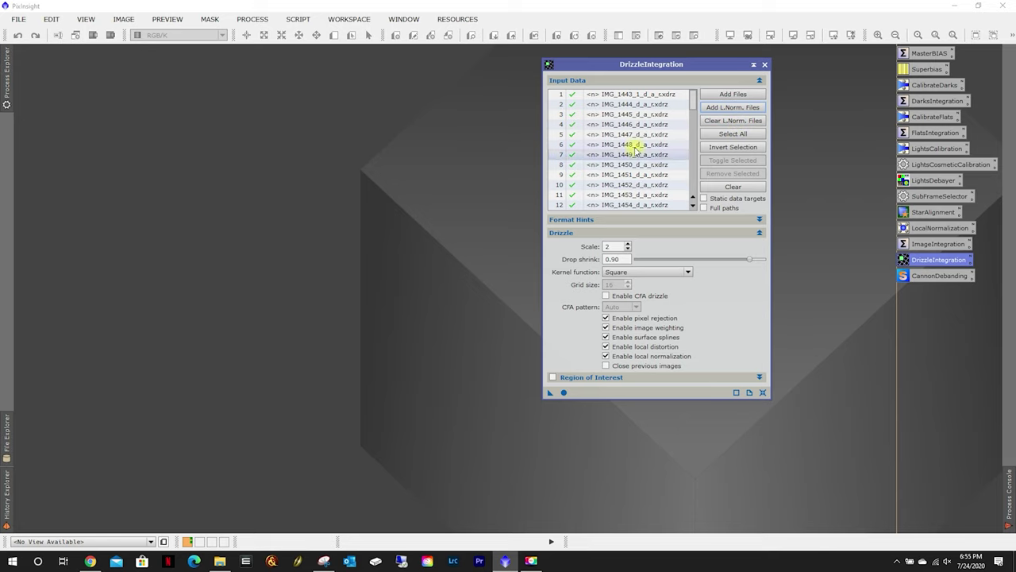
{"action": "left_click_drag", "start_coordinate": [666, 64], "coordinate": [468, 54]}
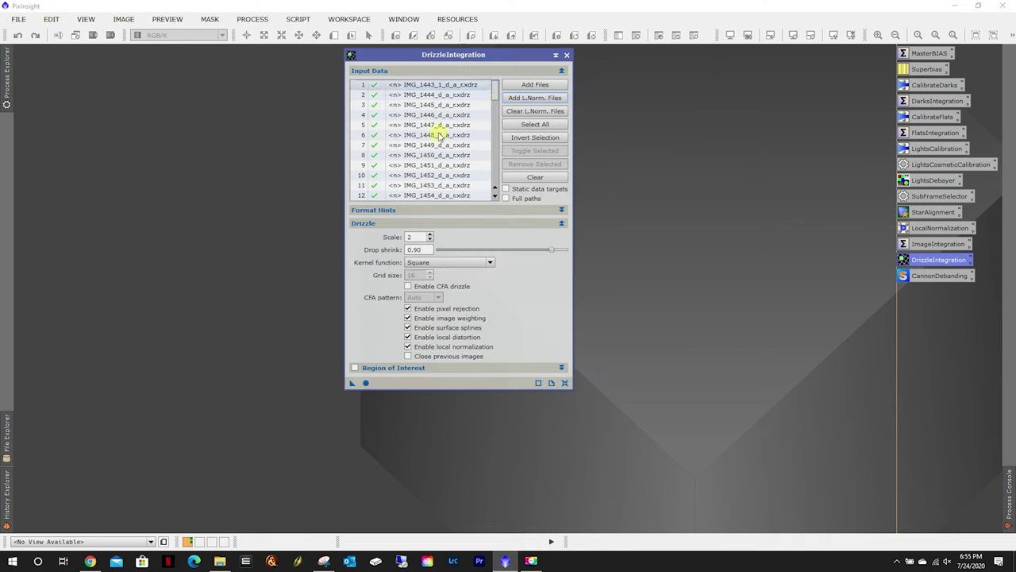
{"action": "left_click", "coordinate": [366, 384]}
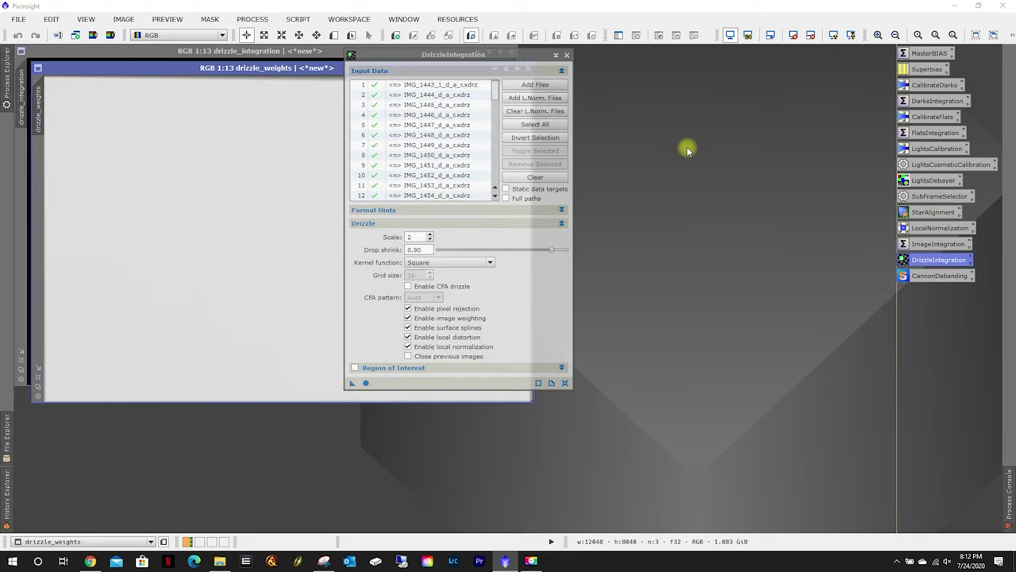
- Close DrizzleIntegration and drizzle_weights, then auto-stretch and zoom to inspect the drizzled stack
{"action": "left_click", "coordinate": [567, 54]}
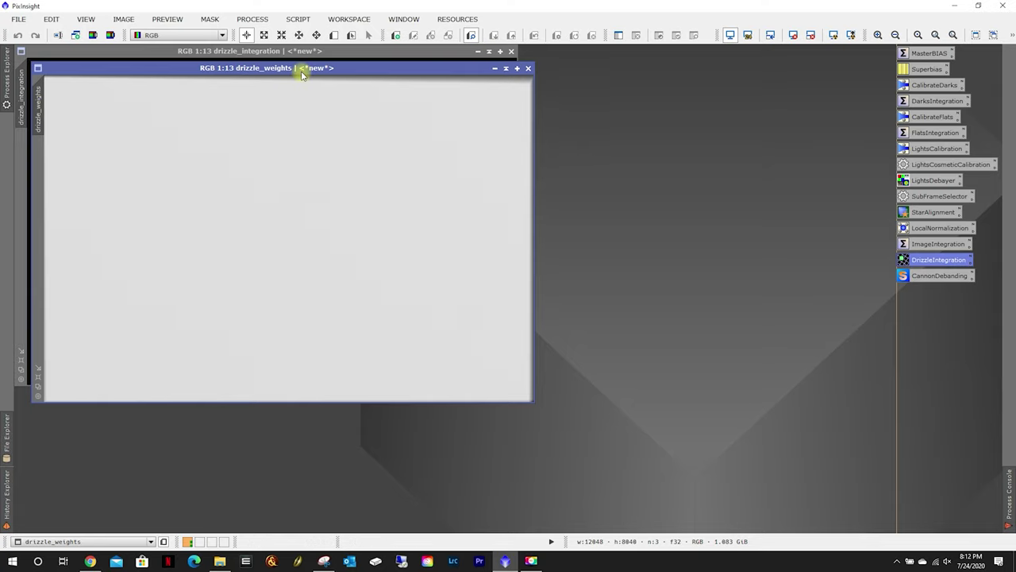
{"action": "left_click", "coordinate": [528, 68]}
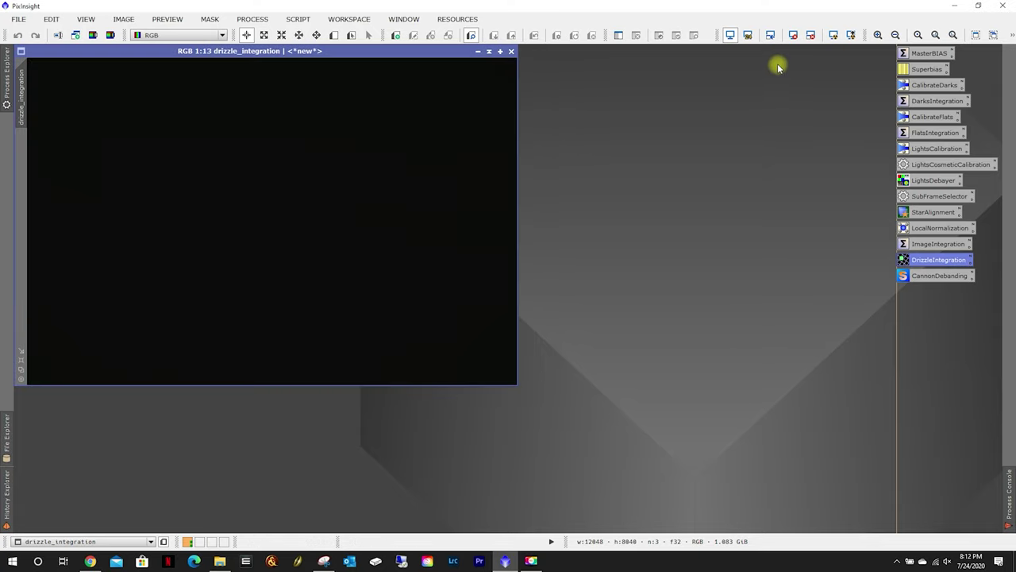
{"action": "left_click", "coordinate": [834, 34]}
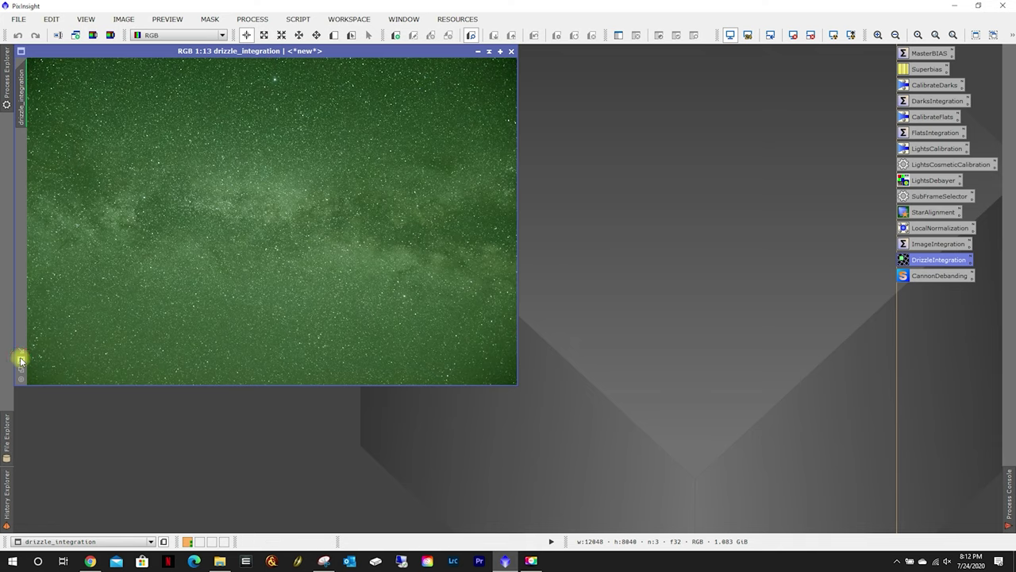
{"action": "key", "text": "ctrl+shift+z"}
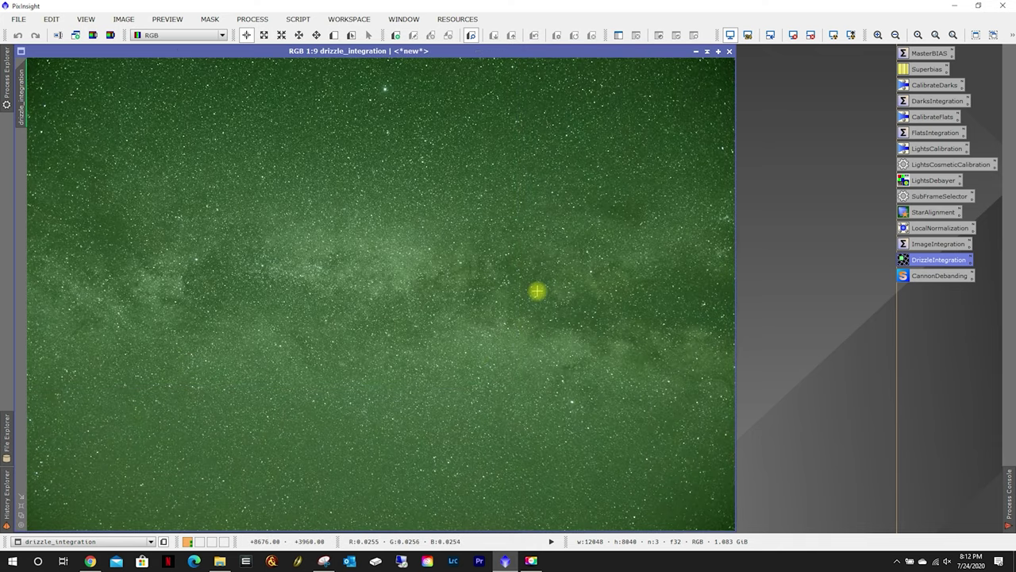
{"action": "scroll", "coordinate": [537, 292], "scroll_direction": "down", "scroll_amount": 1}
{"action": "scroll", "coordinate": [537, 292], "scroll_direction": "up", "scroll_amount": 4}
{"action": "scroll", "coordinate": [537, 294], "scroll_direction": "up", "scroll_amount": 4}
{"action": "scroll", "coordinate": [536, 302], "scroll_direction": "up", "scroll_amount": 5}
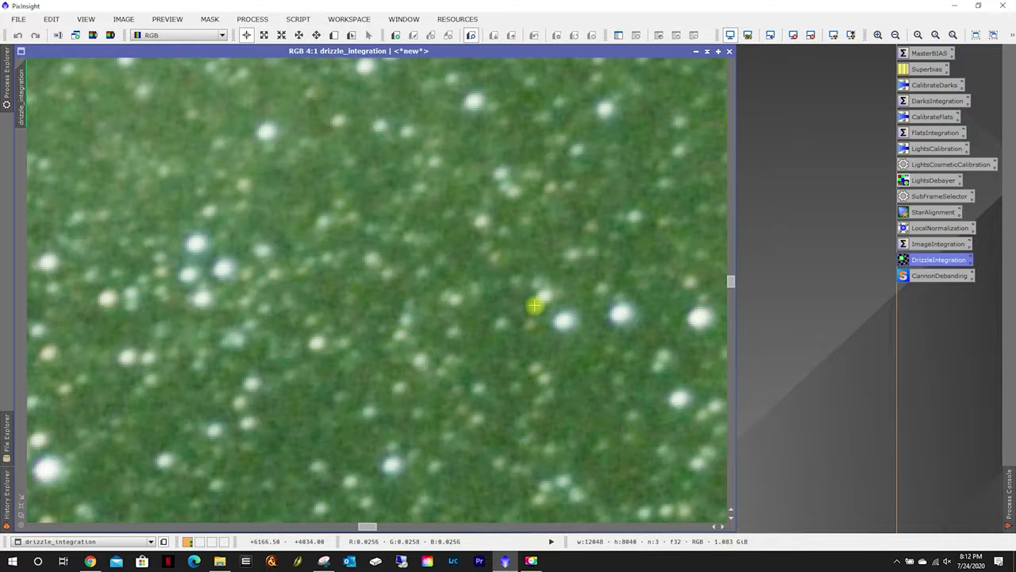
{"action": "scroll", "coordinate": [535, 305], "scroll_direction": "down", "scroll_amount": 2}
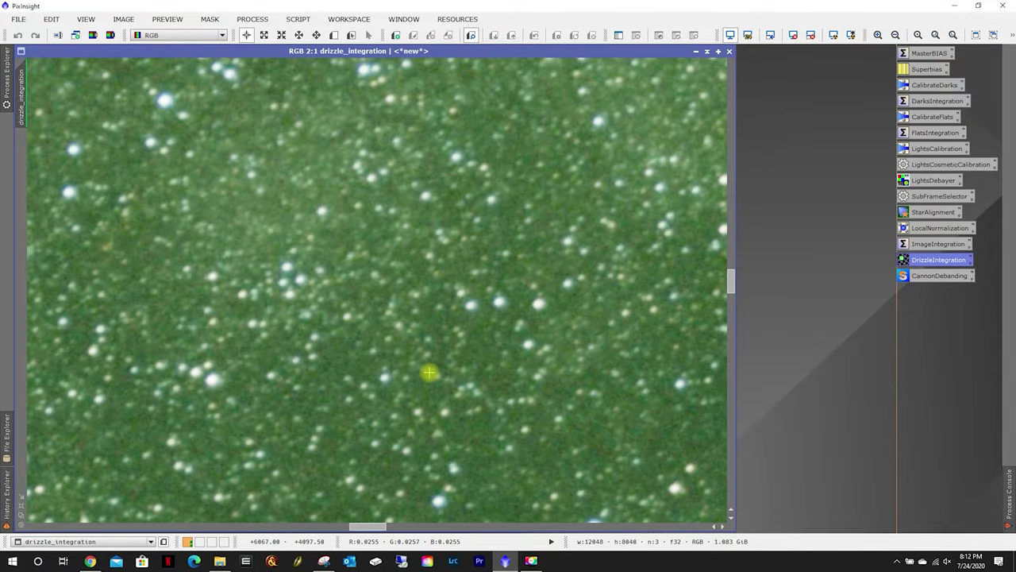
{"action": "scroll", "coordinate": [428, 372], "scroll_direction": "down", "scroll_amount": 7}
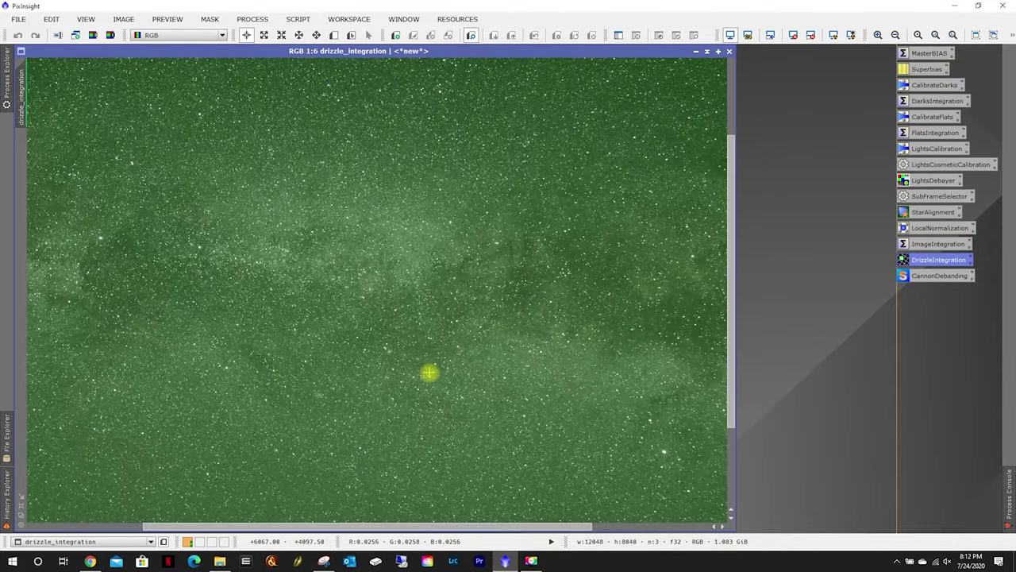
{"action": "scroll", "coordinate": [429, 372], "scroll_direction": "down", "scroll_amount": 1}
{"action": "scroll", "coordinate": [428, 375], "scroll_direction": "down", "scroll_amount": 1}
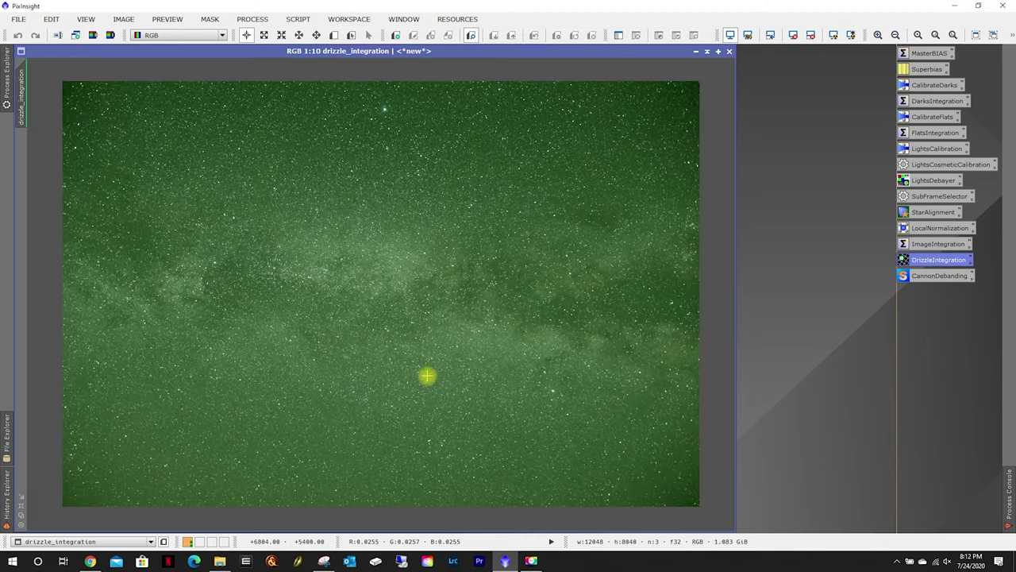
{"action": "scroll", "coordinate": [427, 376], "scroll_direction": "up", "scroll_amount": 1}
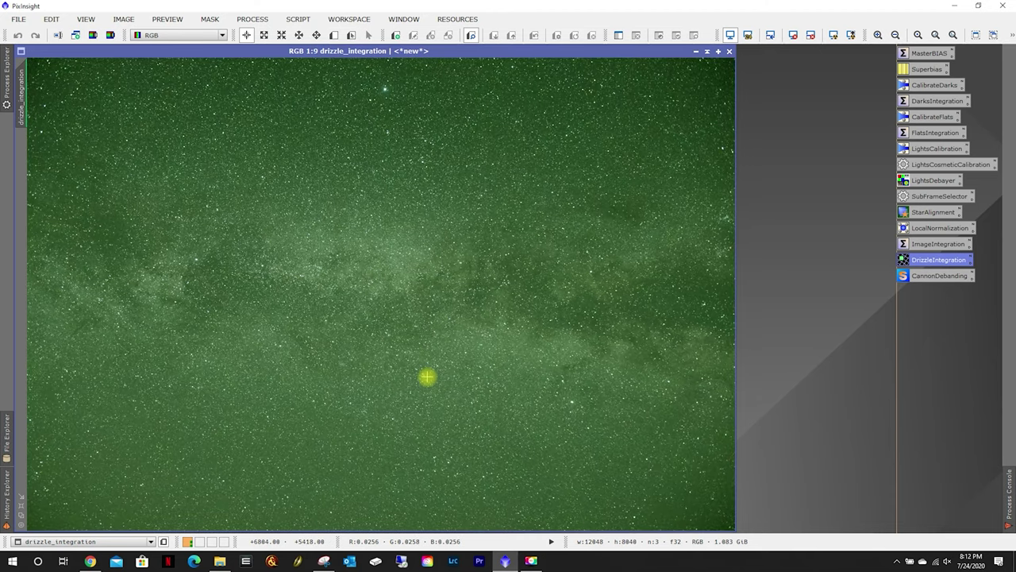
- Reset the screen stretch and save the stack as Impromptu_drizzled.xisf
{"action": "left_click", "coordinate": [793, 37]}
{"action": "left_click", "coordinate": [18, 19]}
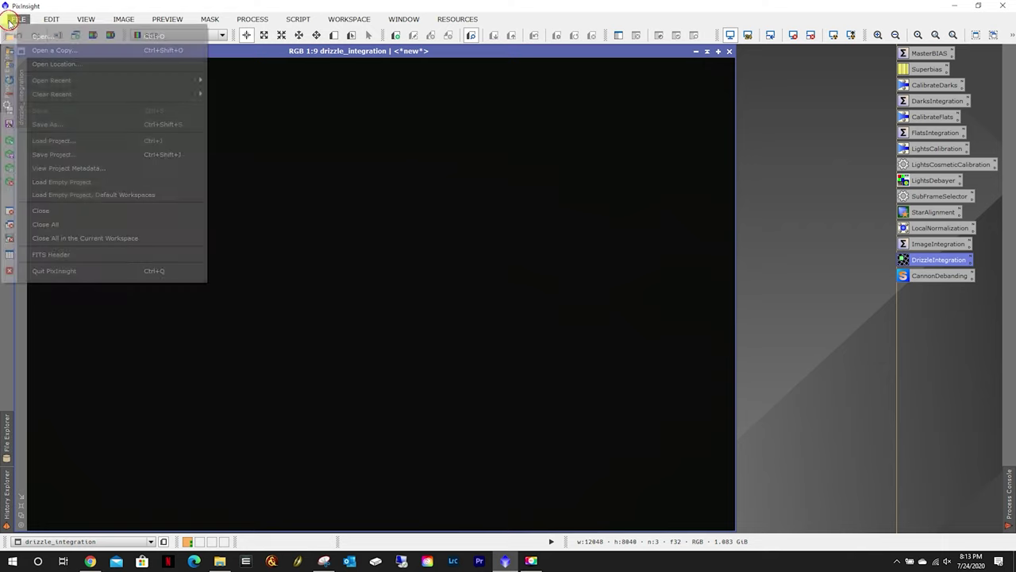
{"action": "left_click", "coordinate": [54, 124]}
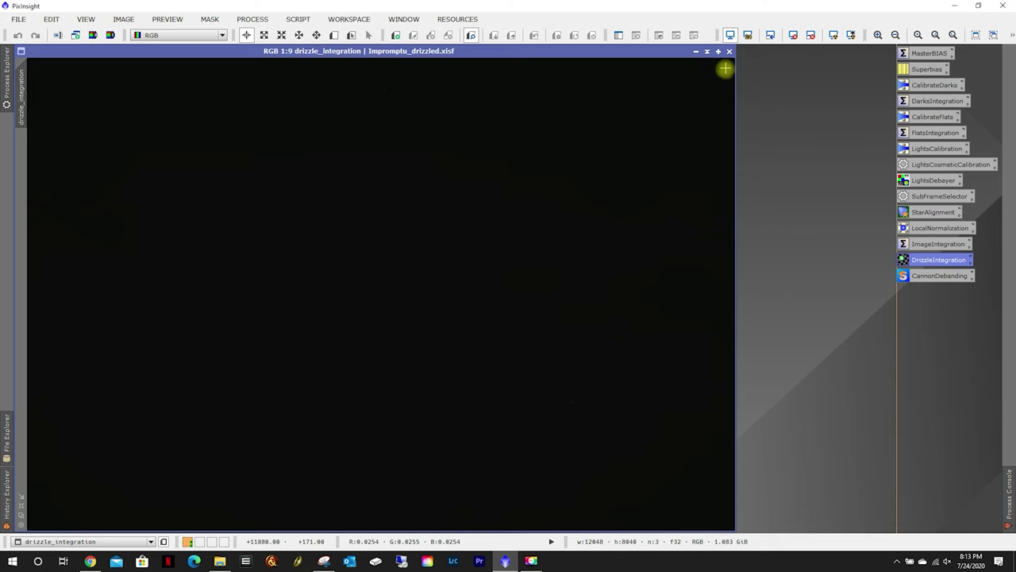
- Generate and auto-stretch an AutomaticBackgroundExtractor gradient model preview, then close it
{"action": "left_click", "coordinate": [251, 20]}
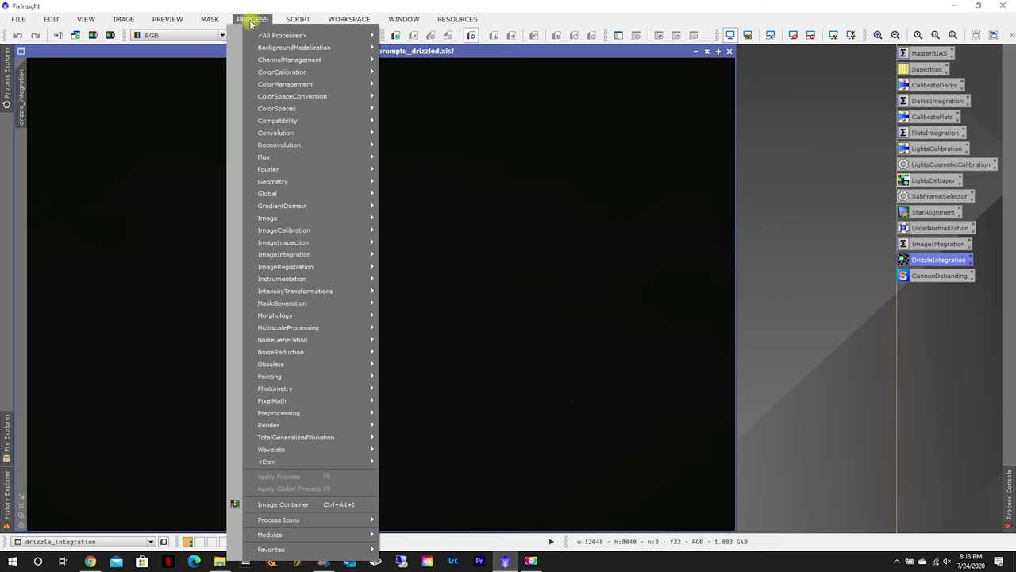
{"action": "mouse_move", "coordinate": [282, 35]}
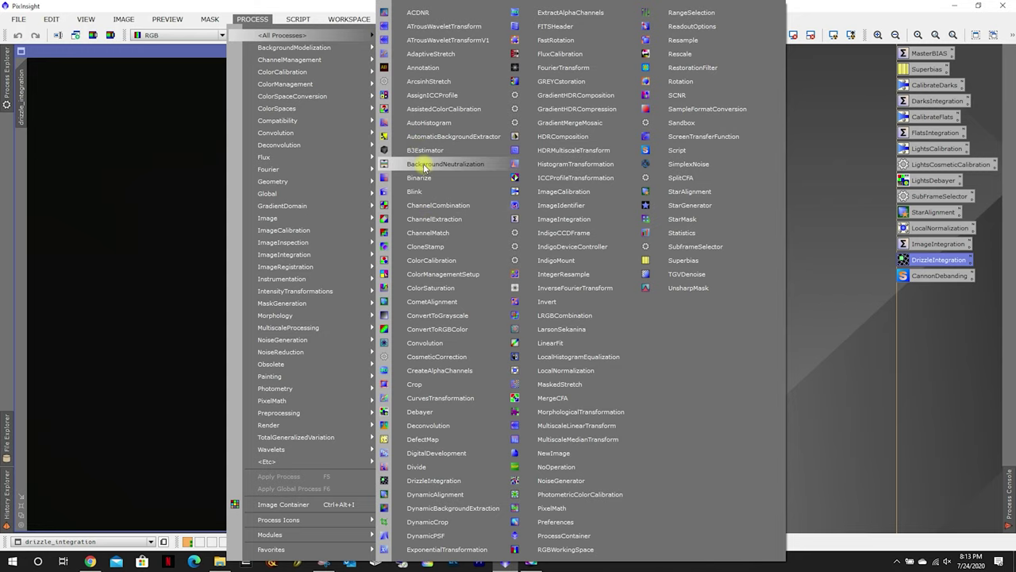
{"action": "left_click", "coordinate": [429, 136]}
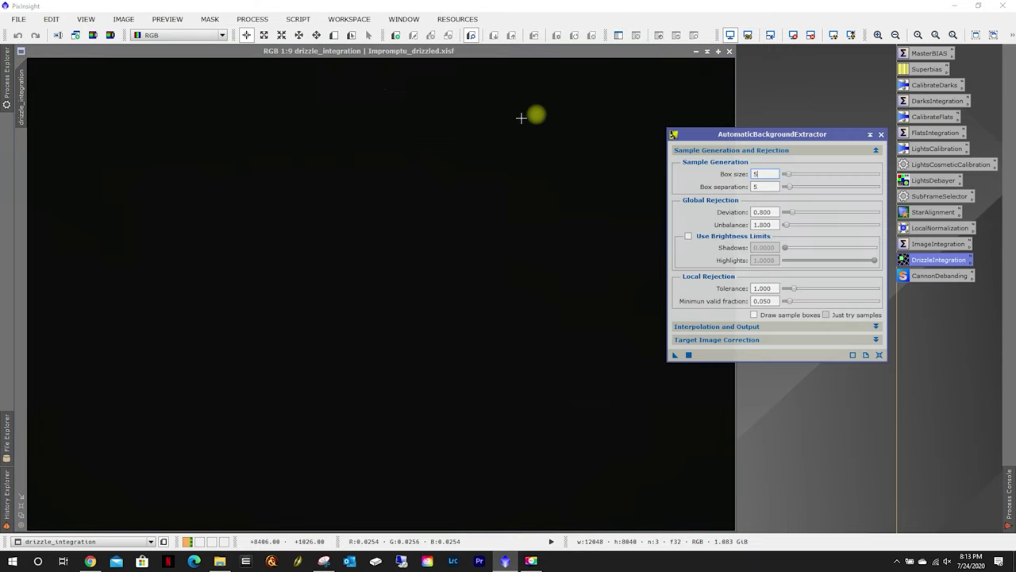
{"action": "left_click", "coordinate": [833, 35]}
{"action": "left_click_drag", "start_coordinate": [735, 135], "coordinate": [782, 69]}
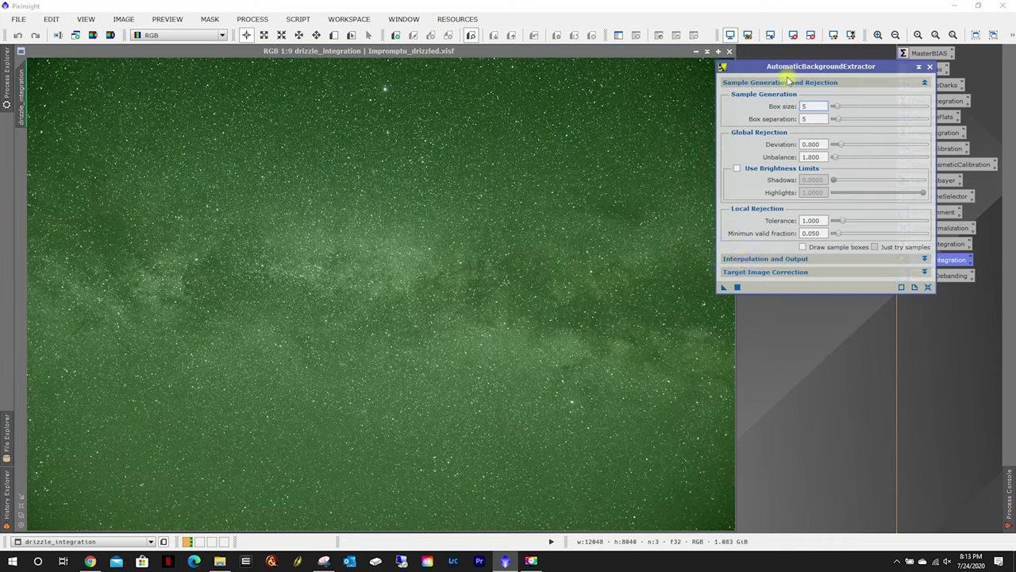
{"action": "left_click", "coordinate": [723, 288]}
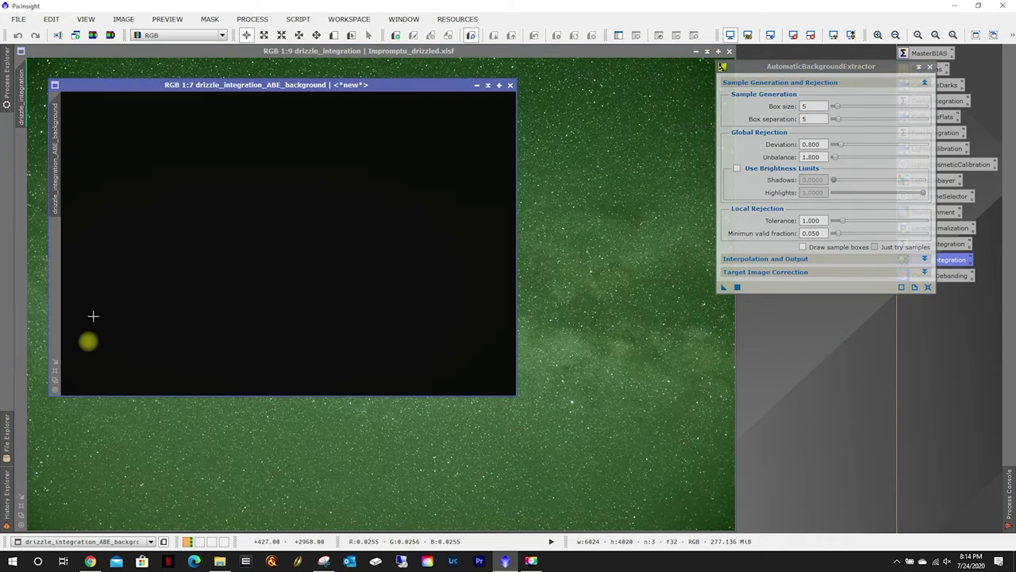
{"action": "scroll", "coordinate": [262, 294], "scroll_direction": "up", "scroll_amount": 2}
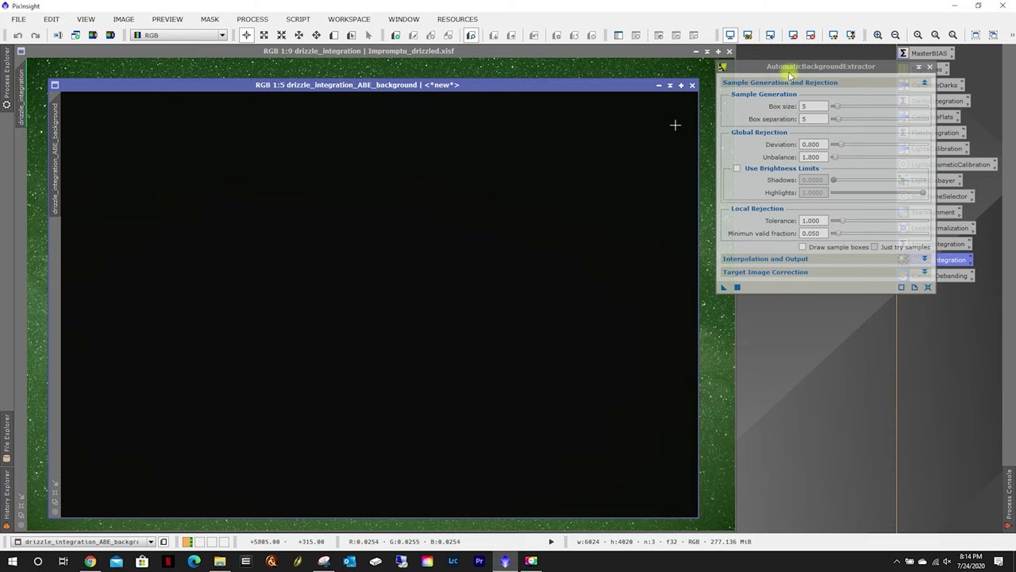
{"action": "left_click", "coordinate": [833, 35]}
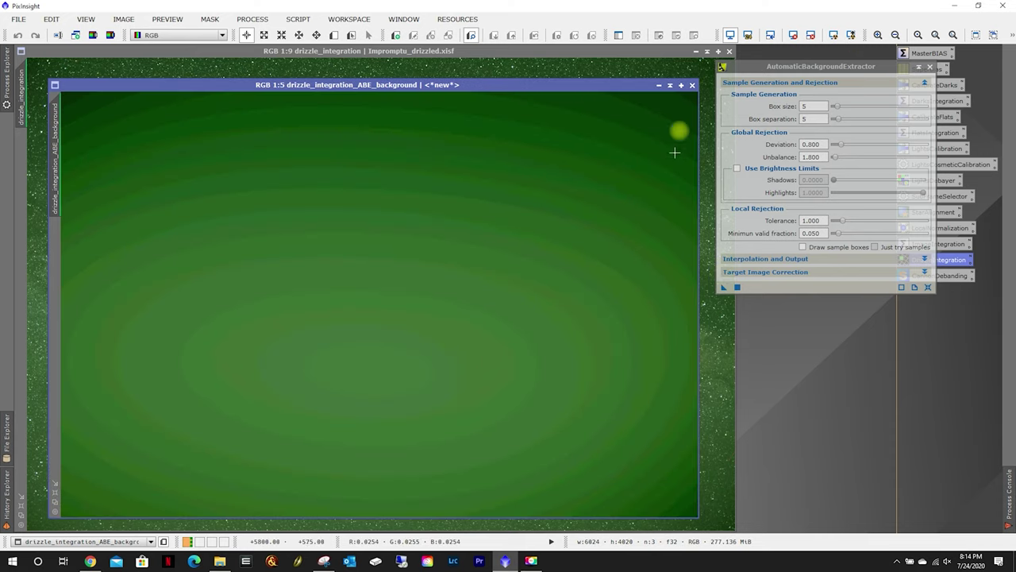
{"action": "left_click", "coordinate": [693, 84]}
- Set ABE target correction to Subtraction and tick Discard background model
{"action": "left_click", "coordinate": [773, 273]}
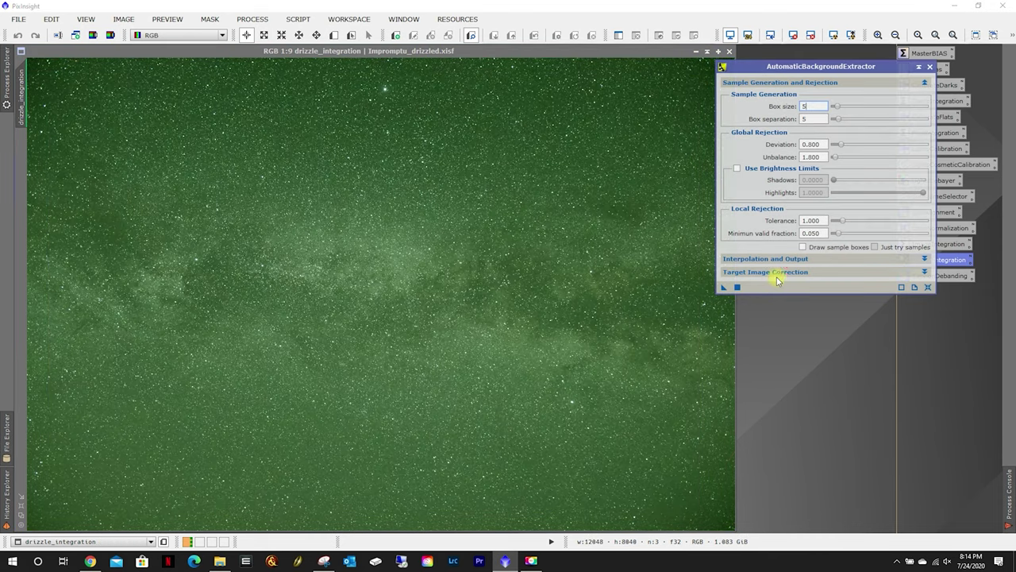
{"action": "left_click", "coordinate": [802, 287]}
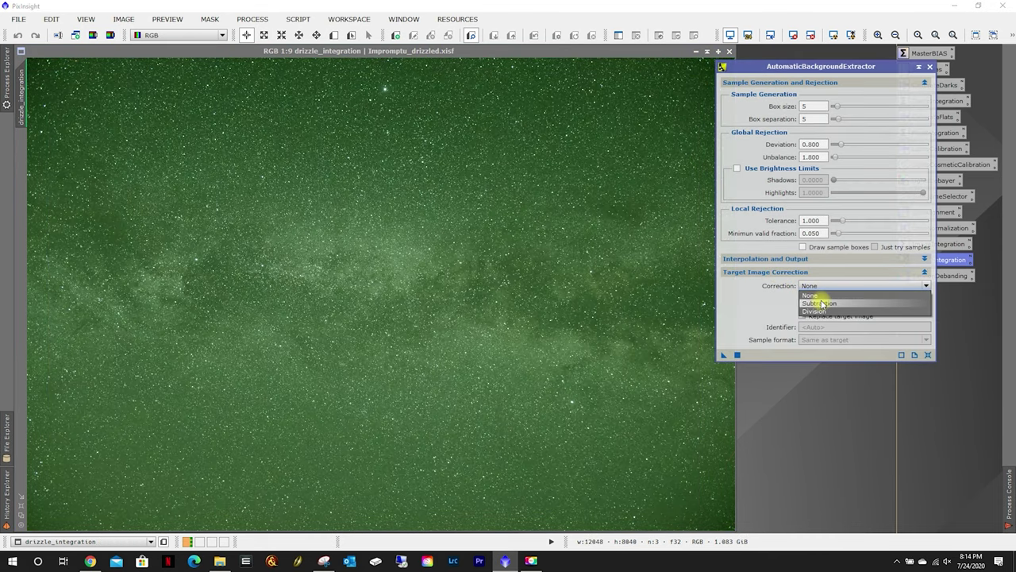
{"action": "left_click", "coordinate": [822, 306]}
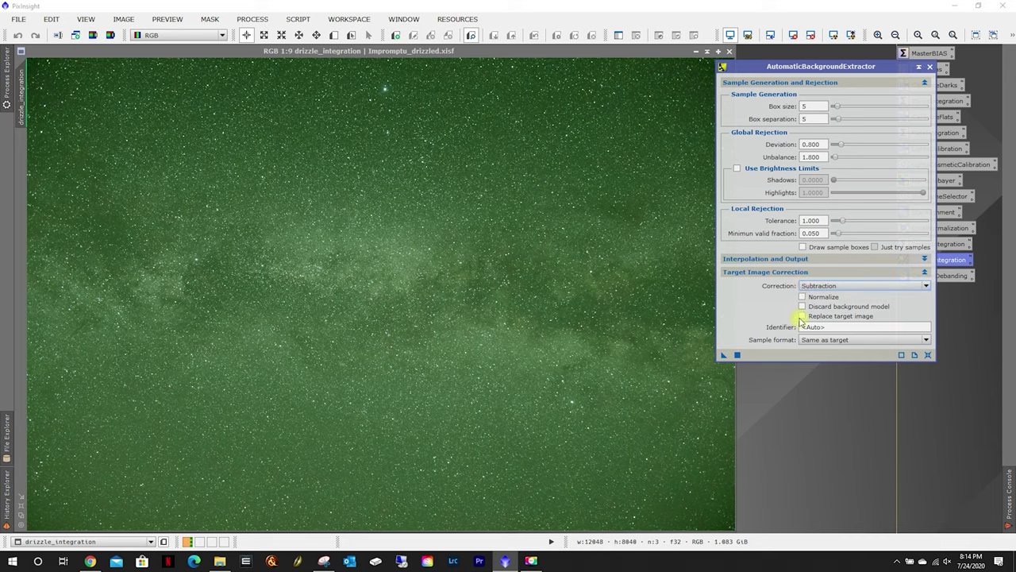
{"action": "left_click", "coordinate": [803, 306]}
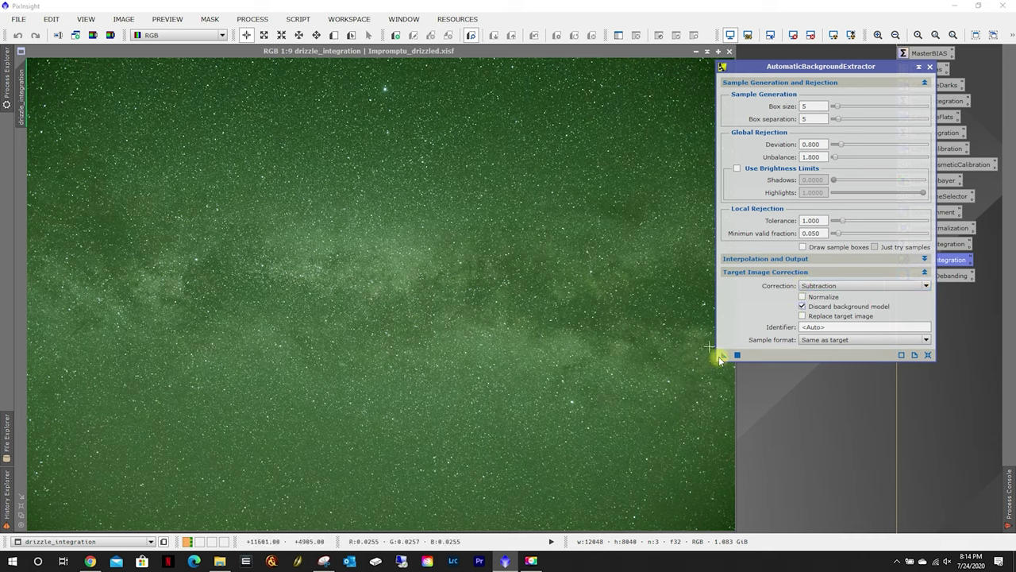
- Apply ABE to the drizzled image, then fit and auto-stretch drizzle_integration_ABE
{"action": "left_click_drag", "start_coordinate": [726, 356], "coordinate": [434, 293]}
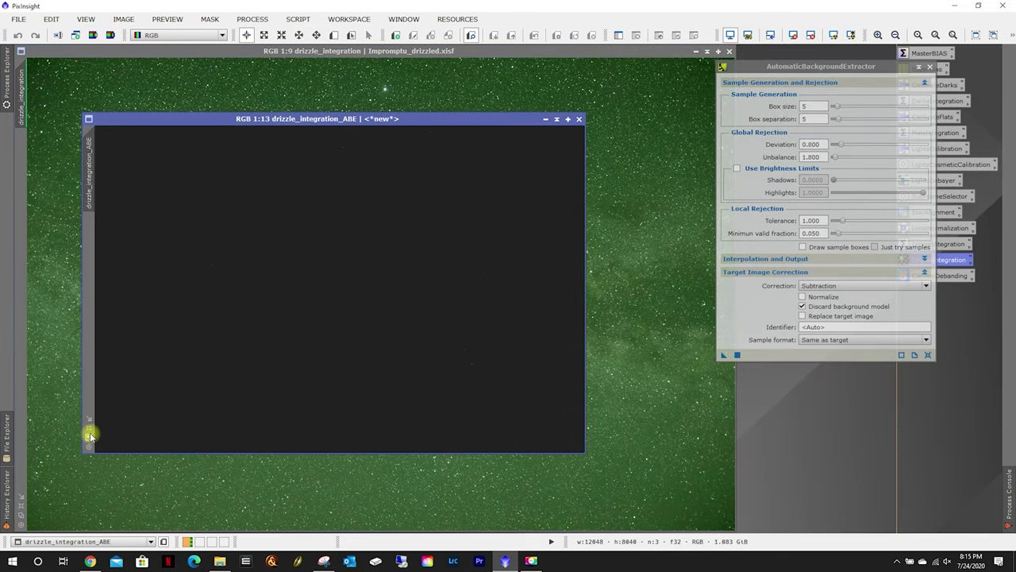
{"action": "key", "text": "ctrl+shift+z"}
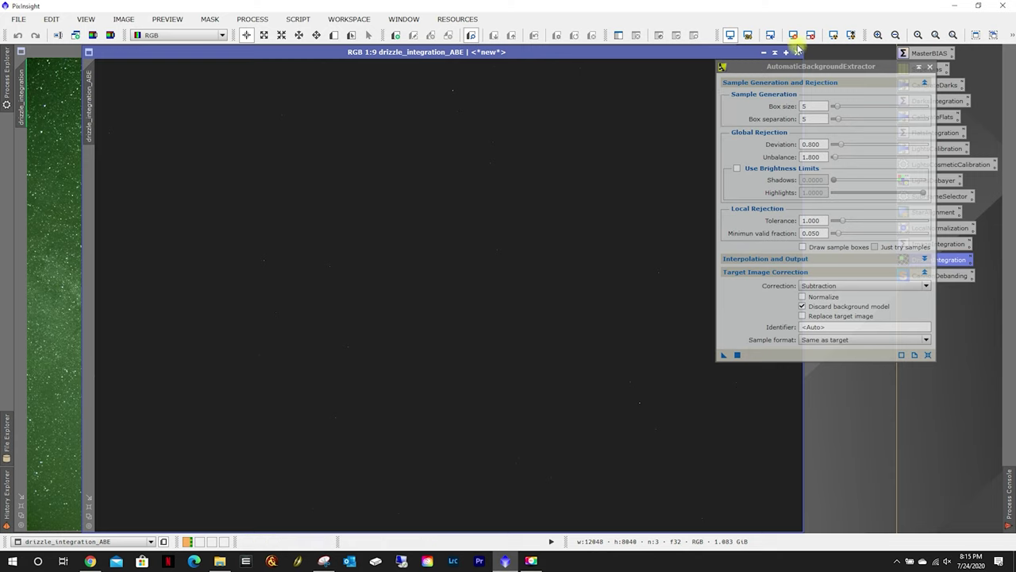
{"action": "left_click", "coordinate": [833, 36]}
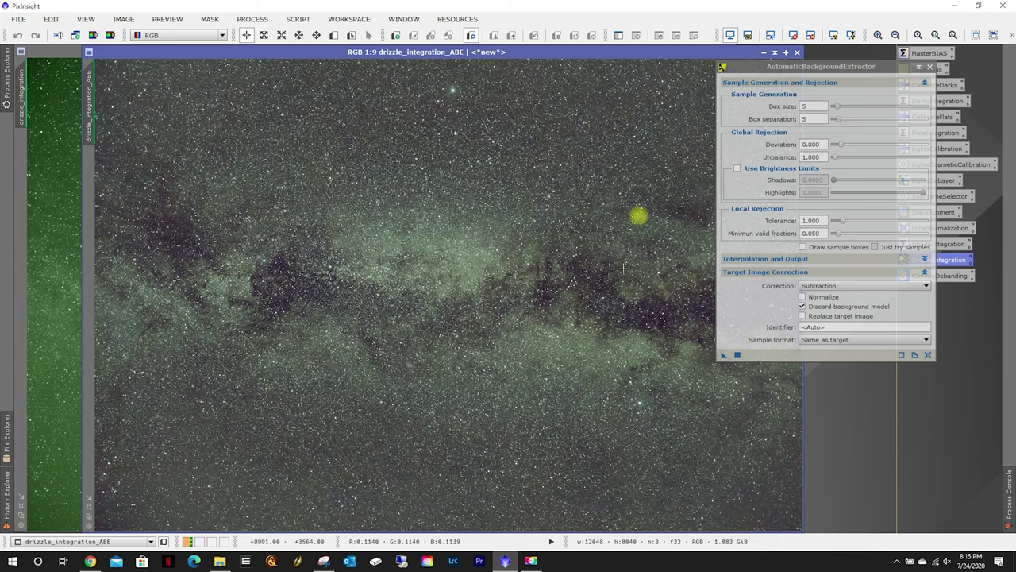
{"action": "left_click_drag", "start_coordinate": [753, 70], "coordinate": [826, 91]}
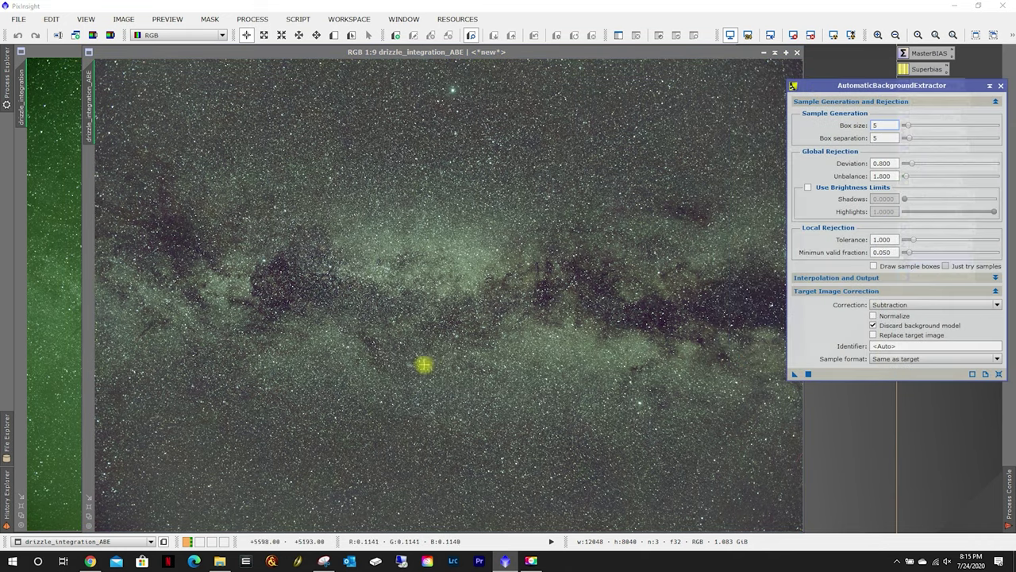